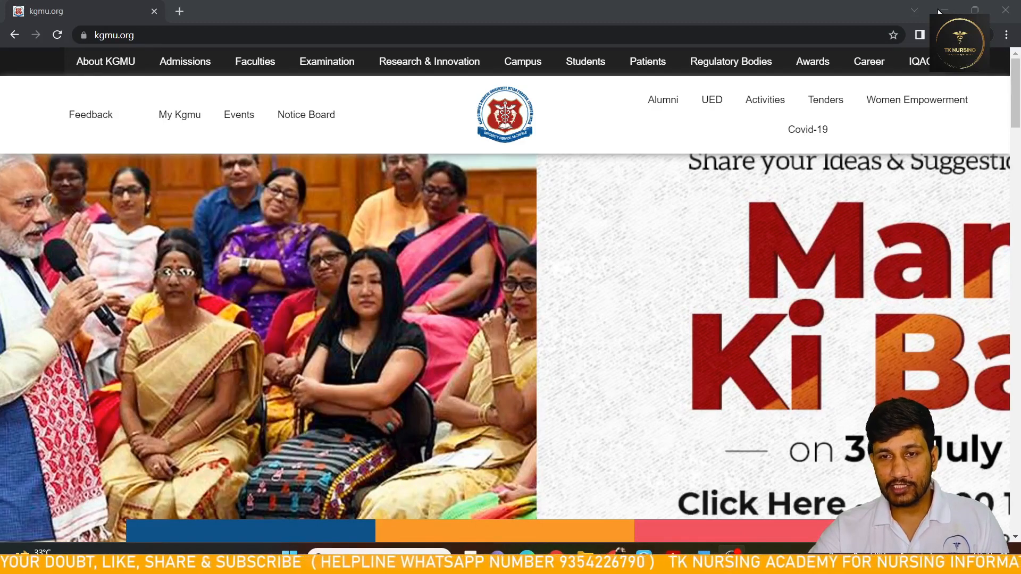
Step: Search Google for 'kgmu' in a new incognito window and open the King George's Medical University site
left_click(180, 11)
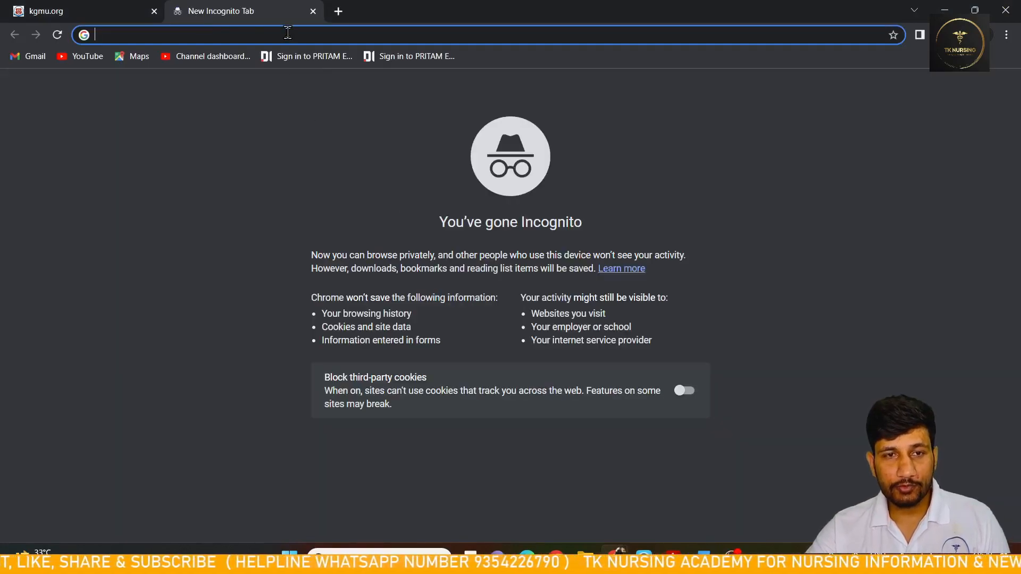
type("k")
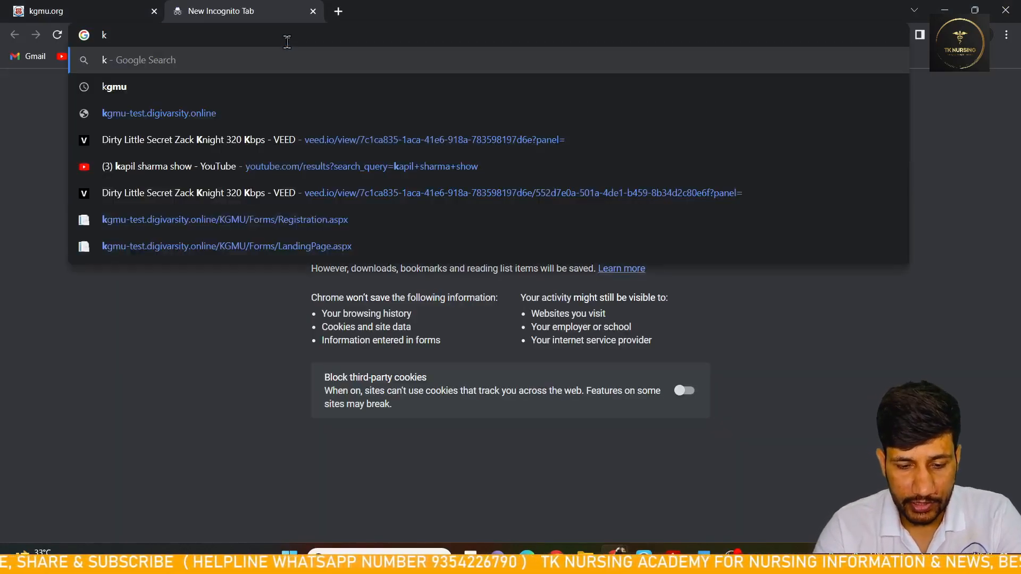
type("gmu")
key("Return")
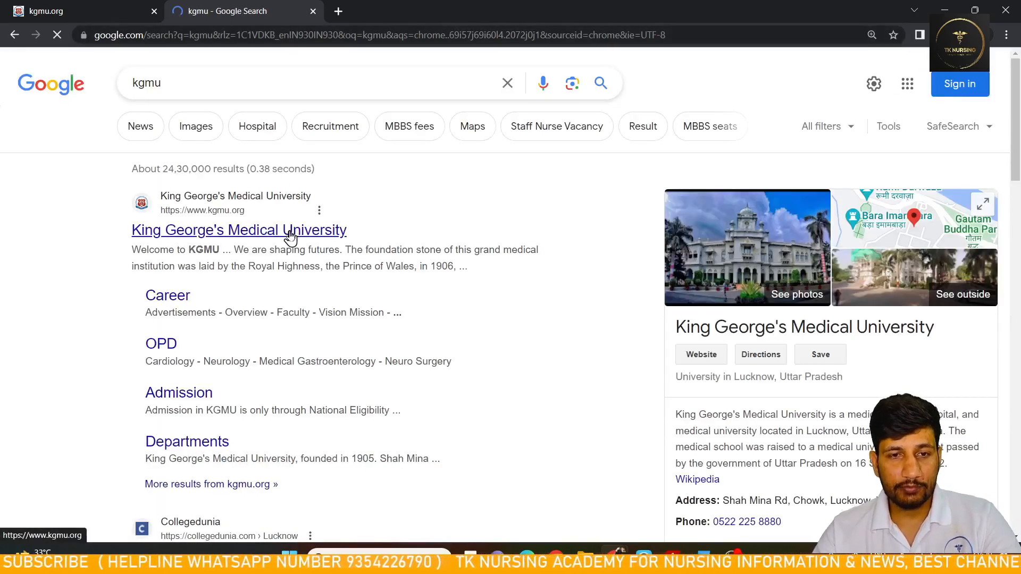
left_click(272, 231)
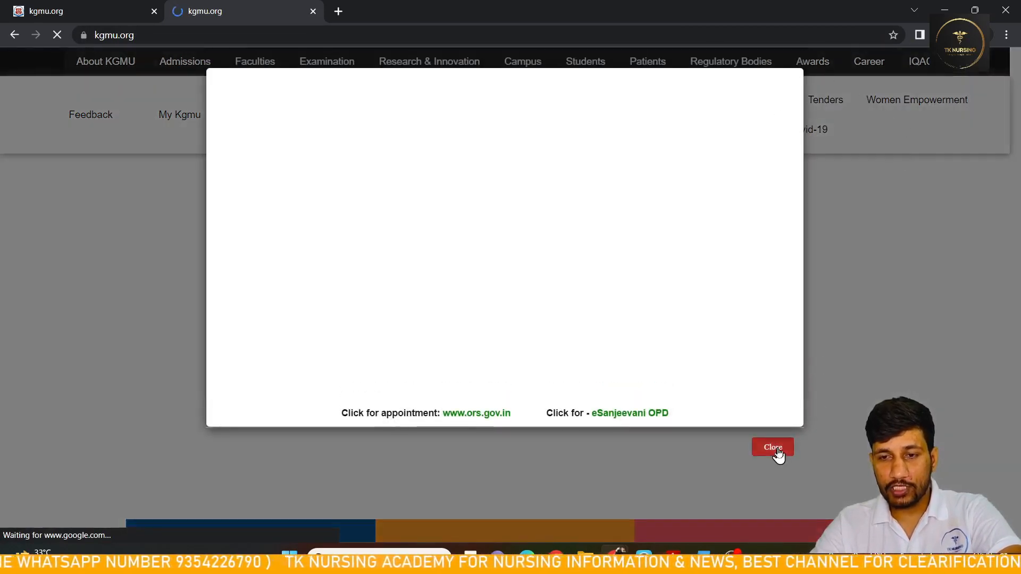
Step: Dismiss the homepage notice, apply for Nursing Officer from the Career page, and choose Candidate Registration
left_click(773, 448)
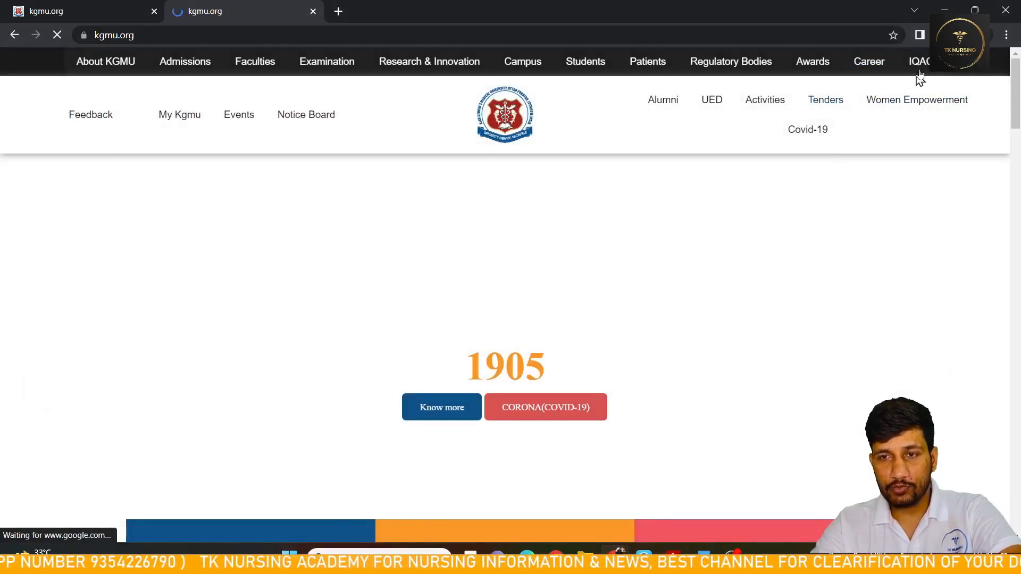
left_click(868, 63)
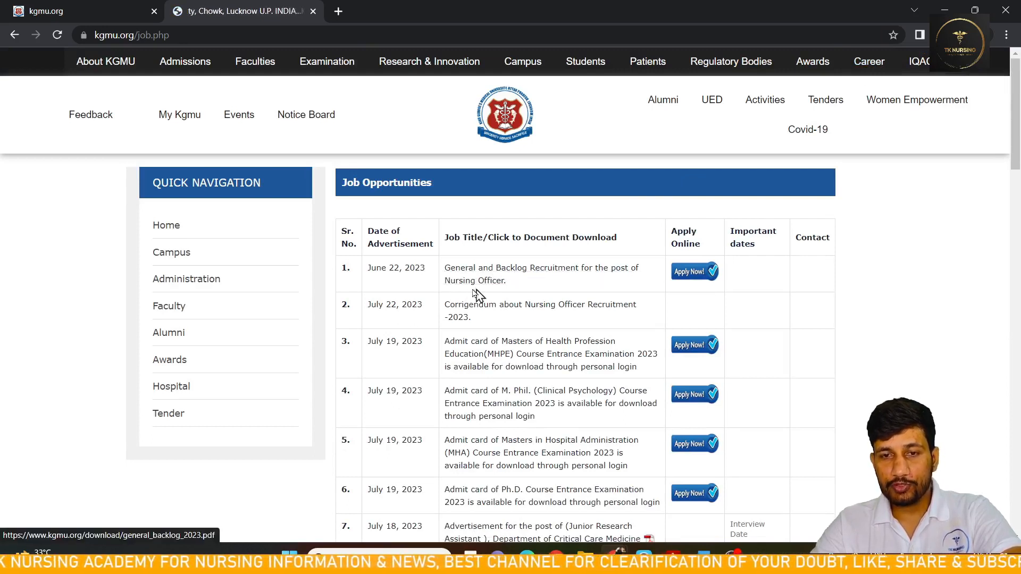
left_click(703, 275)
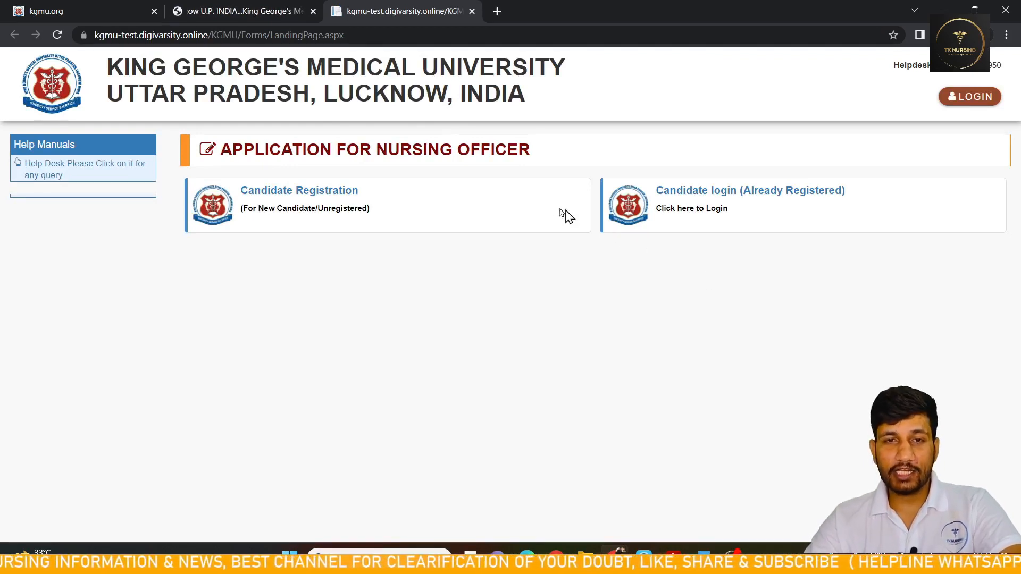
left_click(318, 194)
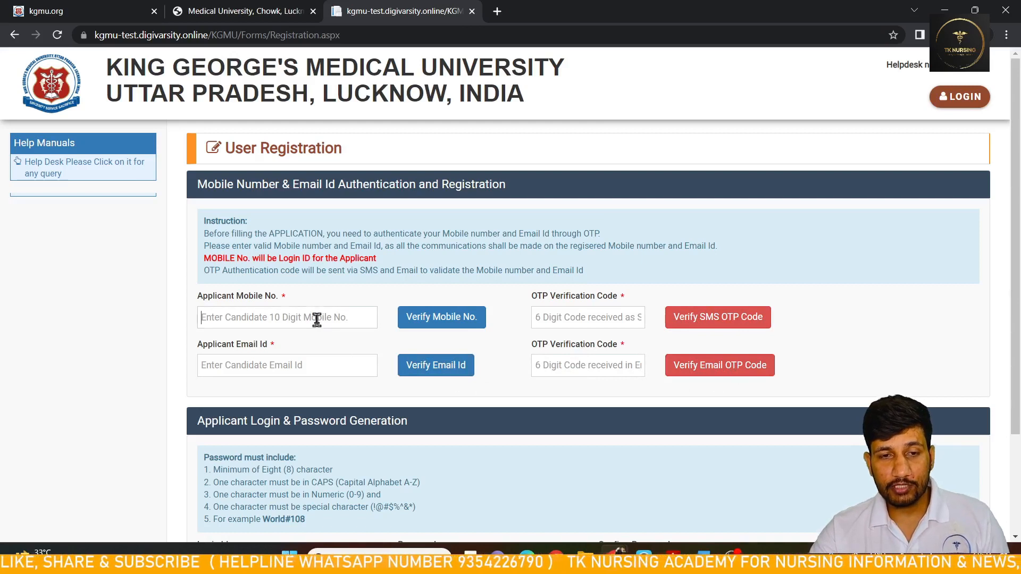
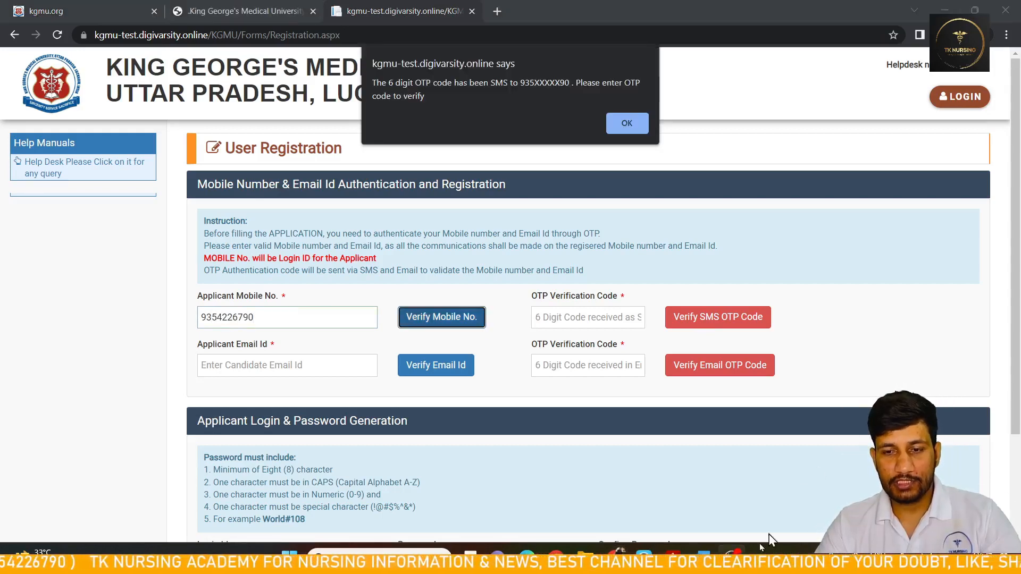
Step: Enter the applicant's mobile number and request the SMS verification code
left_click(936, 6)
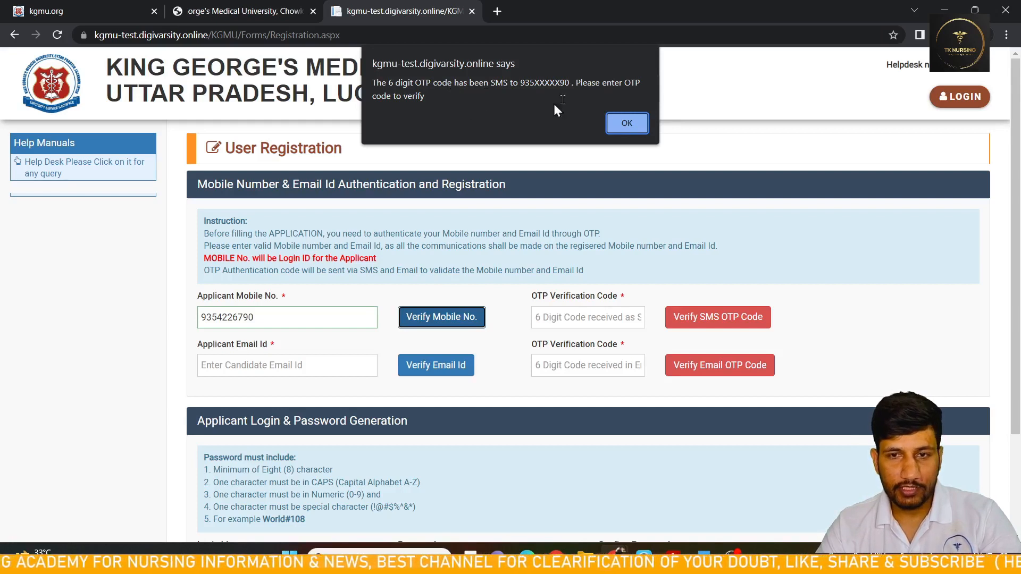
left_click(625, 122)
Step: Enter the SMS one-time code and verify it, acknowledging the mobile-validated message
left_click(596, 369)
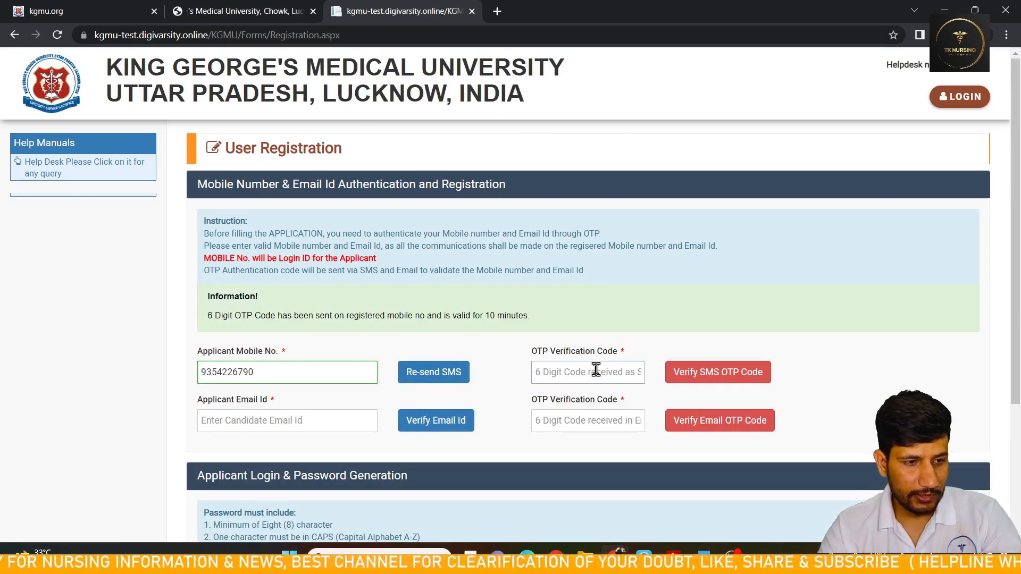
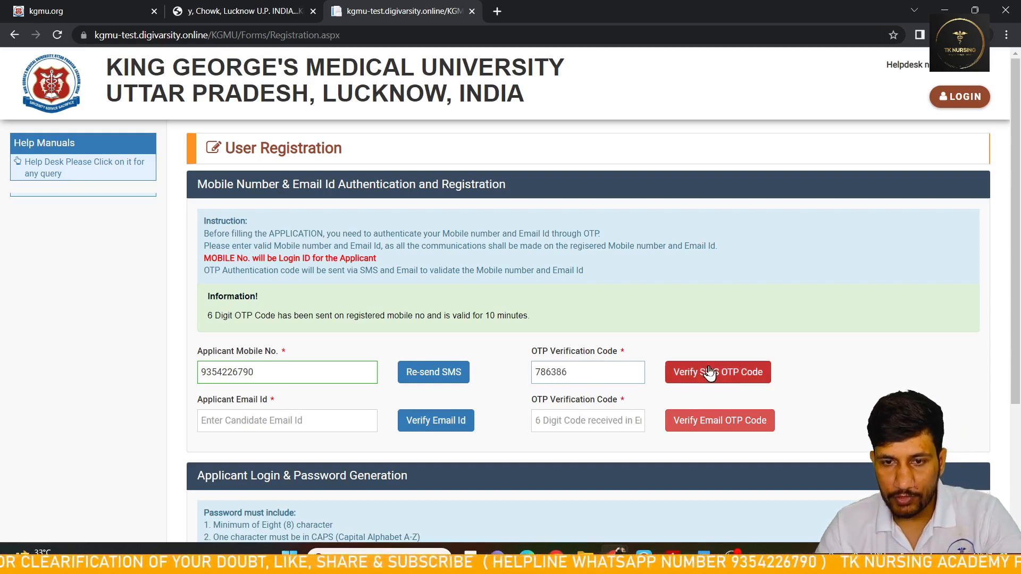
left_click(741, 373)
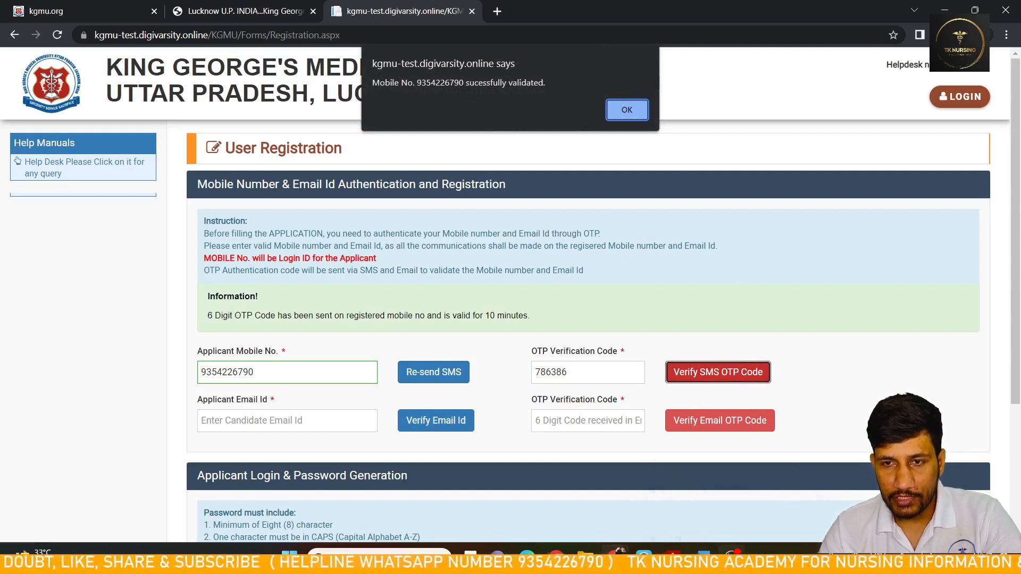
left_click(732, 556)
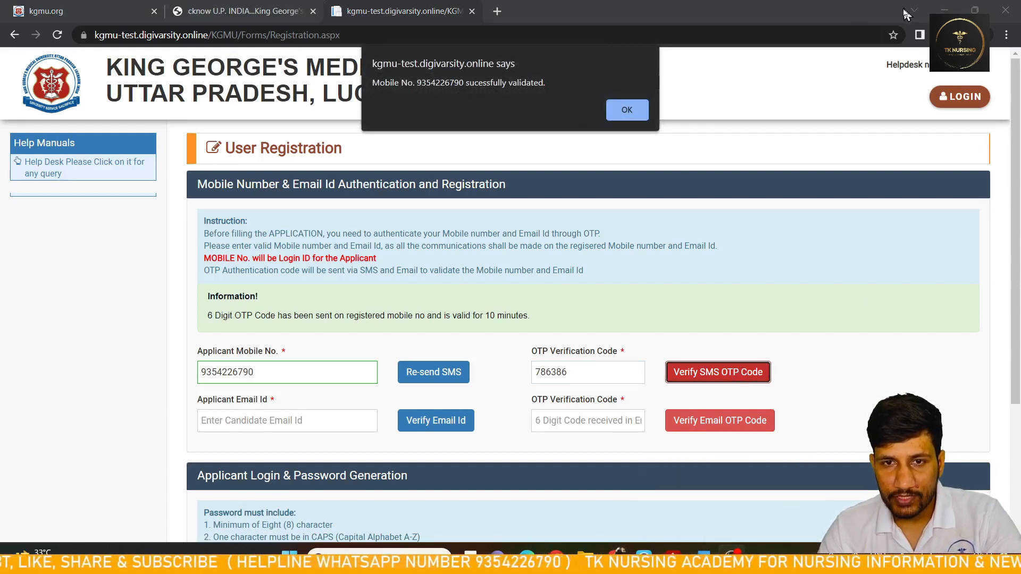
left_click(939, 10)
left_click(629, 112)
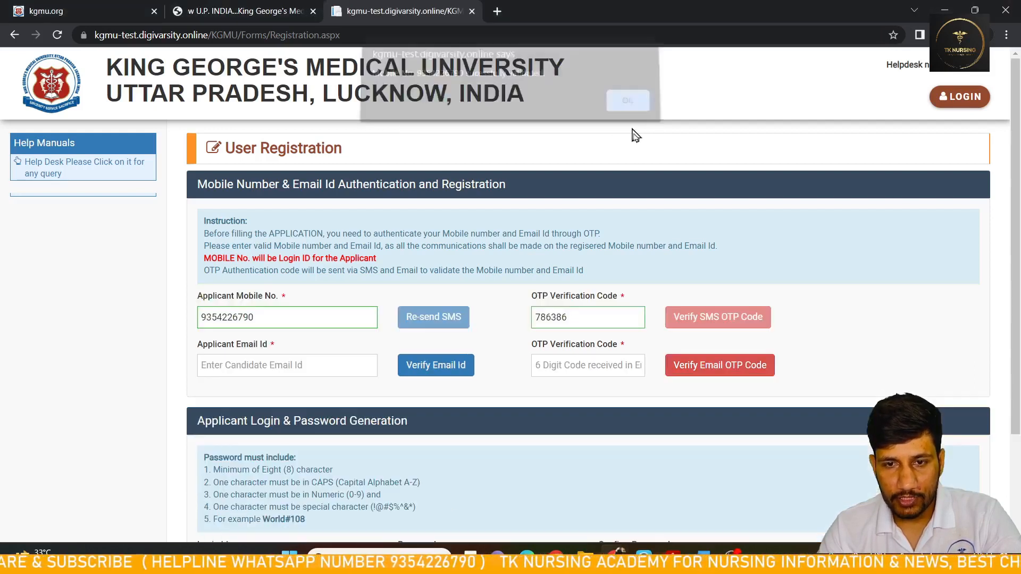
Step: Enter the applicant's e-mail address and request an e-mail verification code
left_click(308, 363)
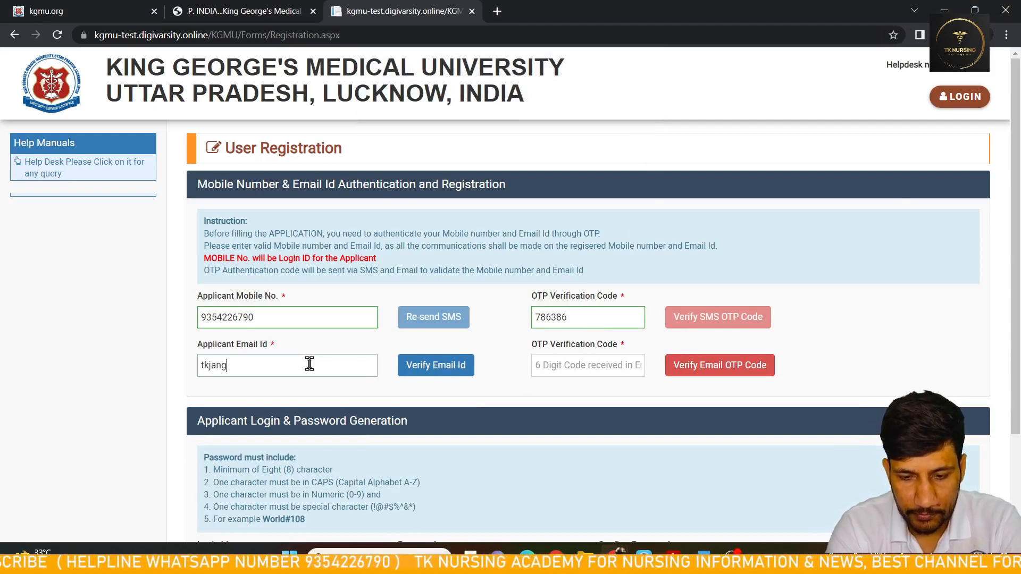
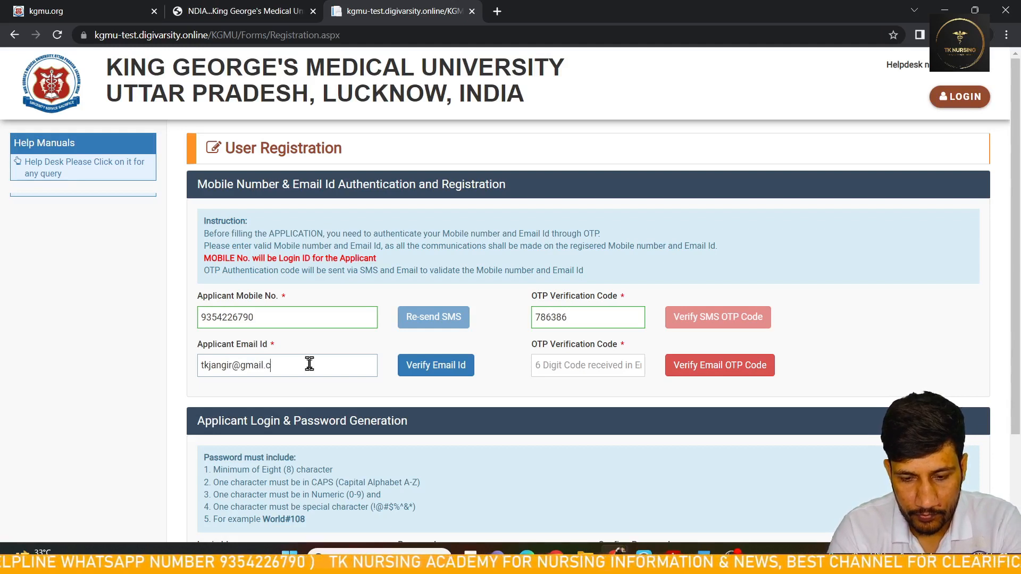
left_click(424, 366)
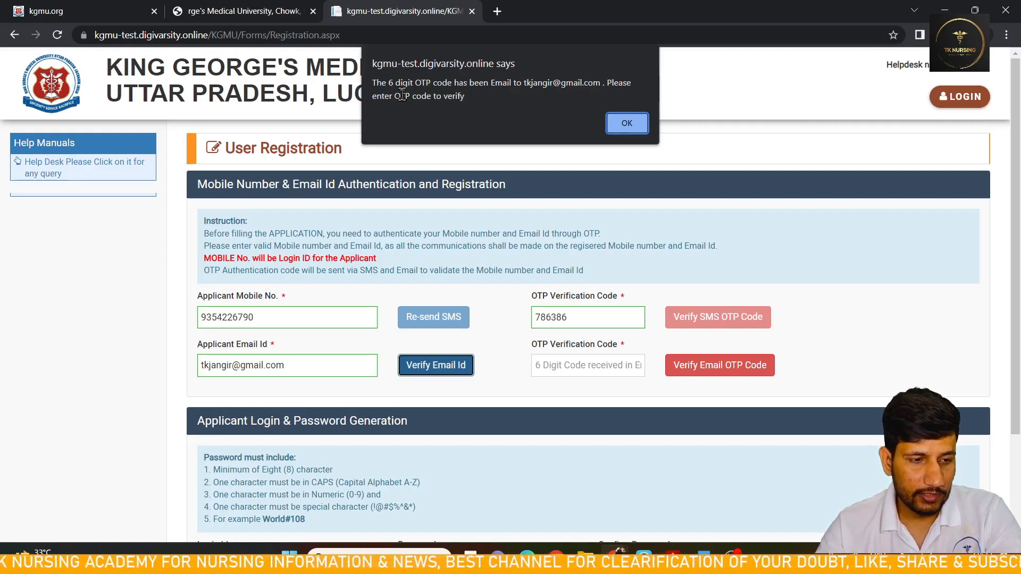
left_click(627, 125)
Step: Enter the emailed one-time code, verify it and acknowledge the validation message
left_click(585, 422)
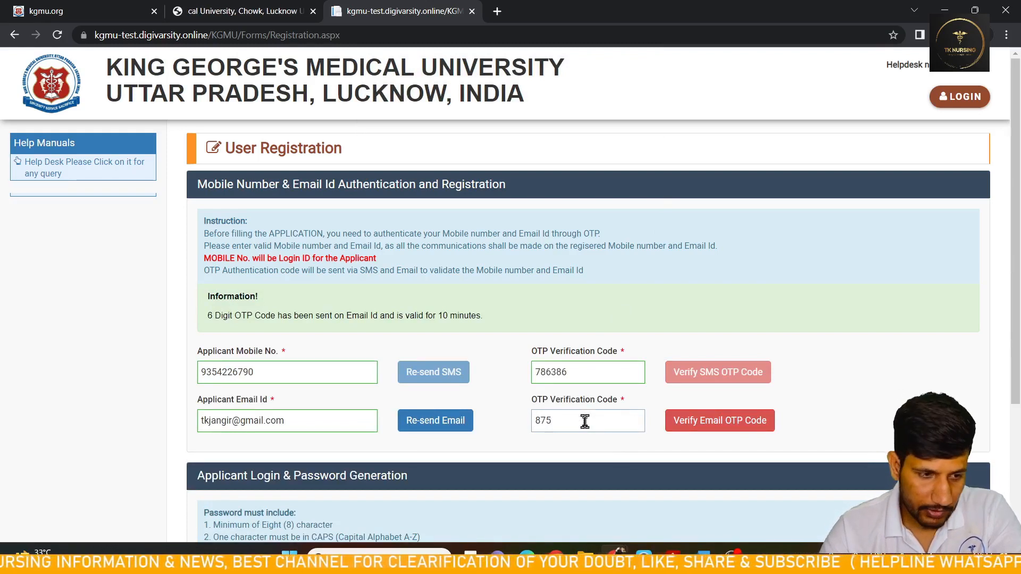
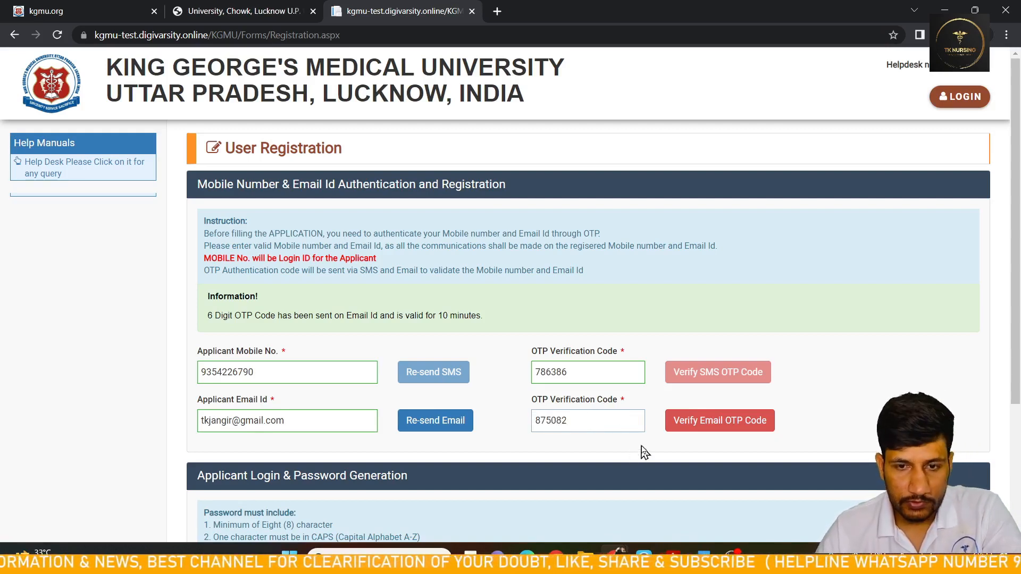
left_click(711, 432)
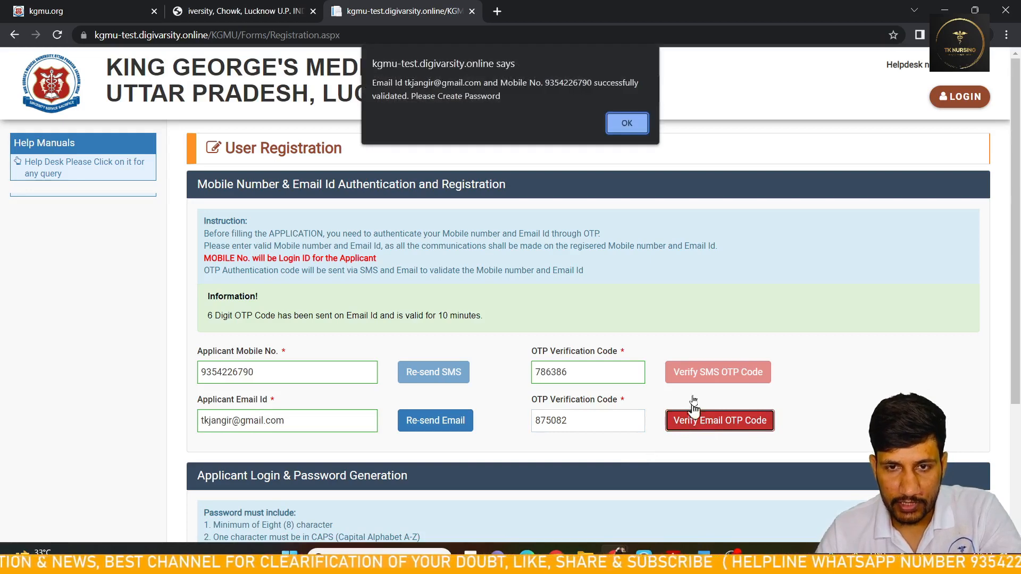
left_click(627, 123)
scroll(604, 347, "down", 2)
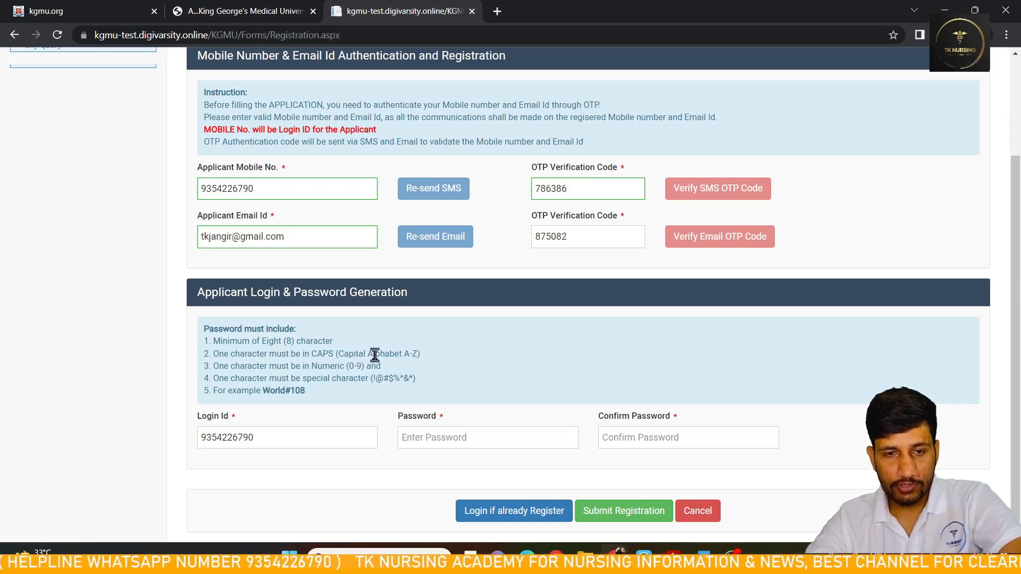
Step: Enter and confirm the account password, submit the registration, and acknowledge the success alert
left_click(465, 443)
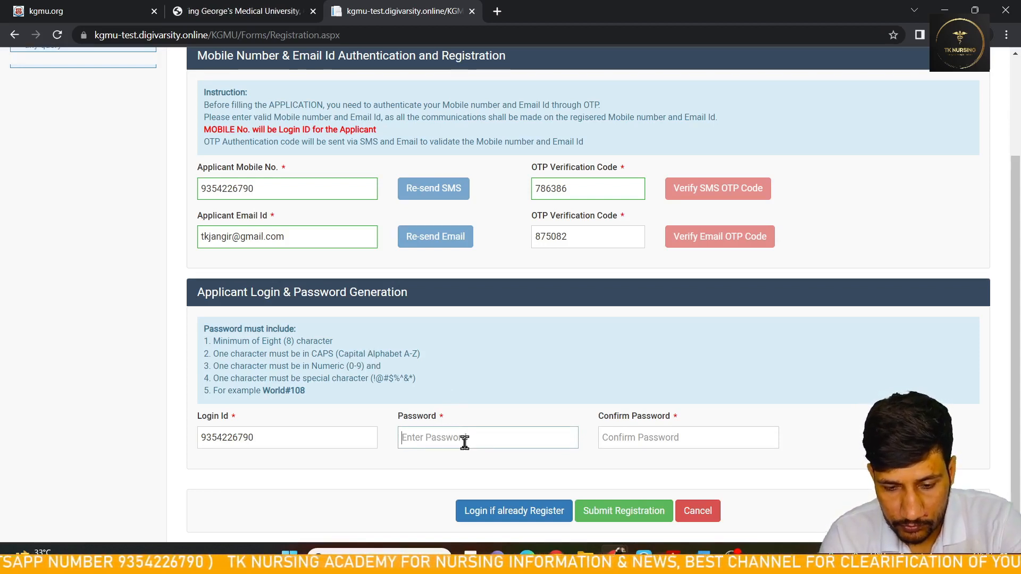
type("••")
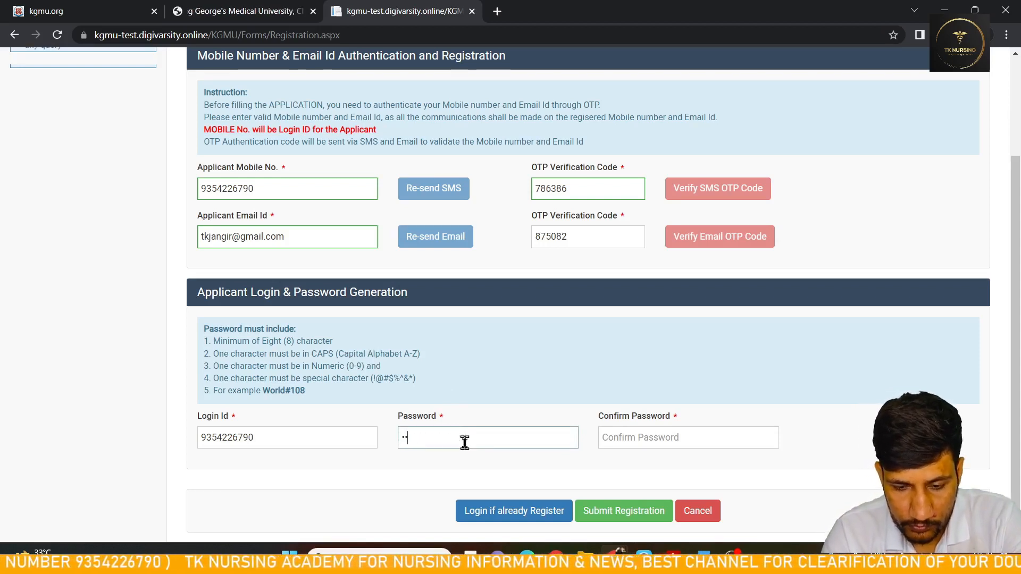
type("•••")
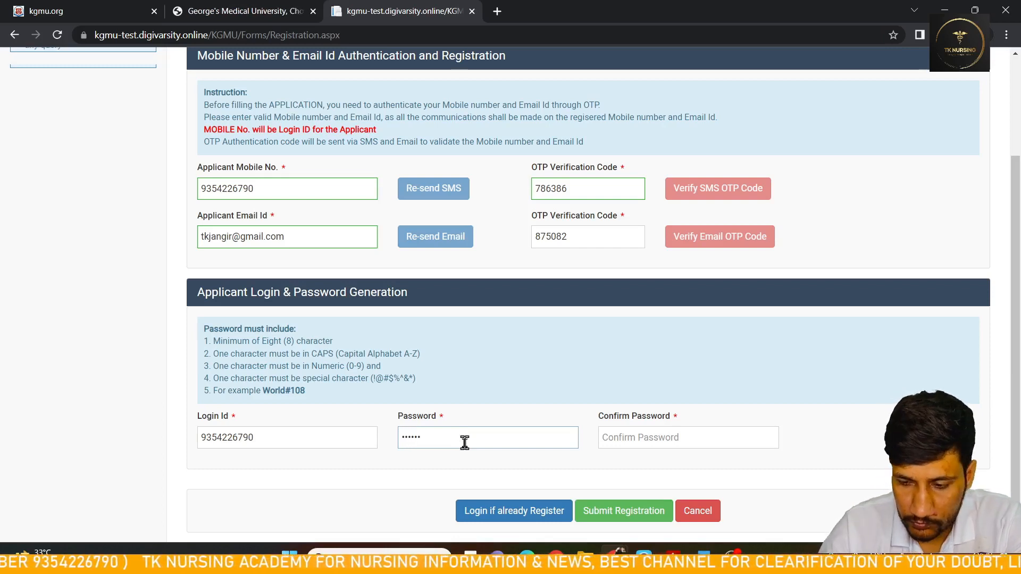
type("•••••")
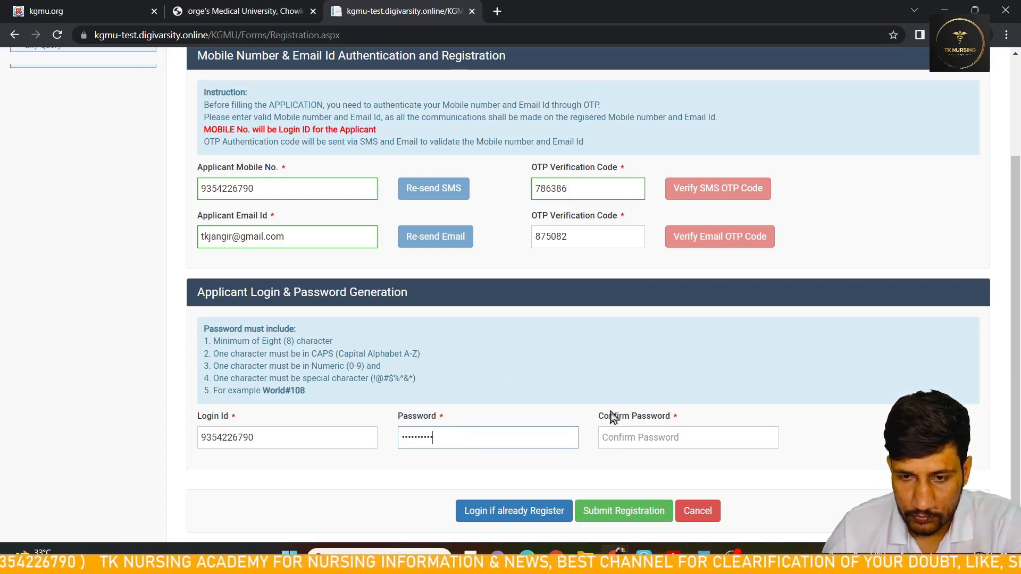
left_click(655, 437)
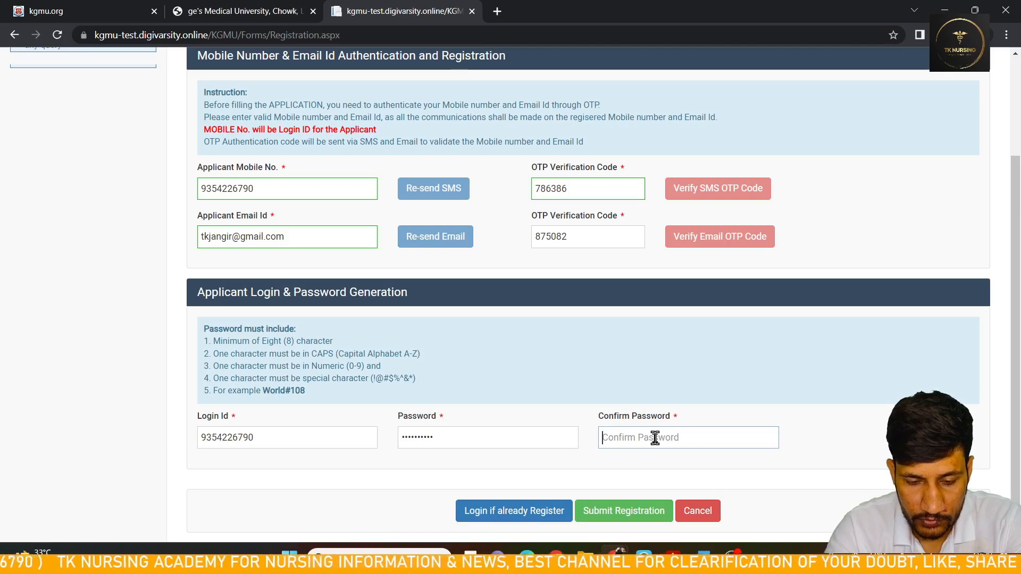
type("•")
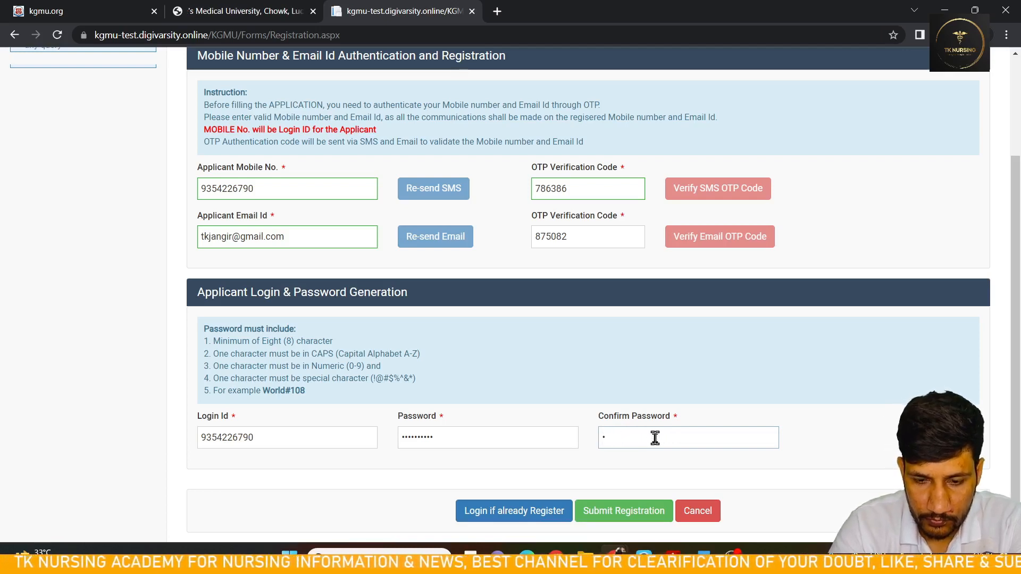
type("•••••")
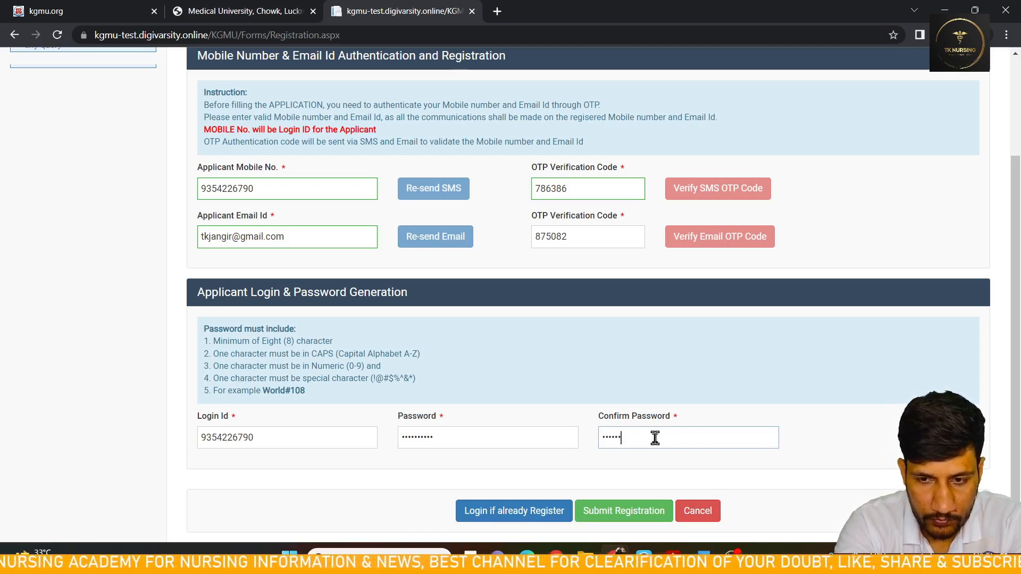
type("•")
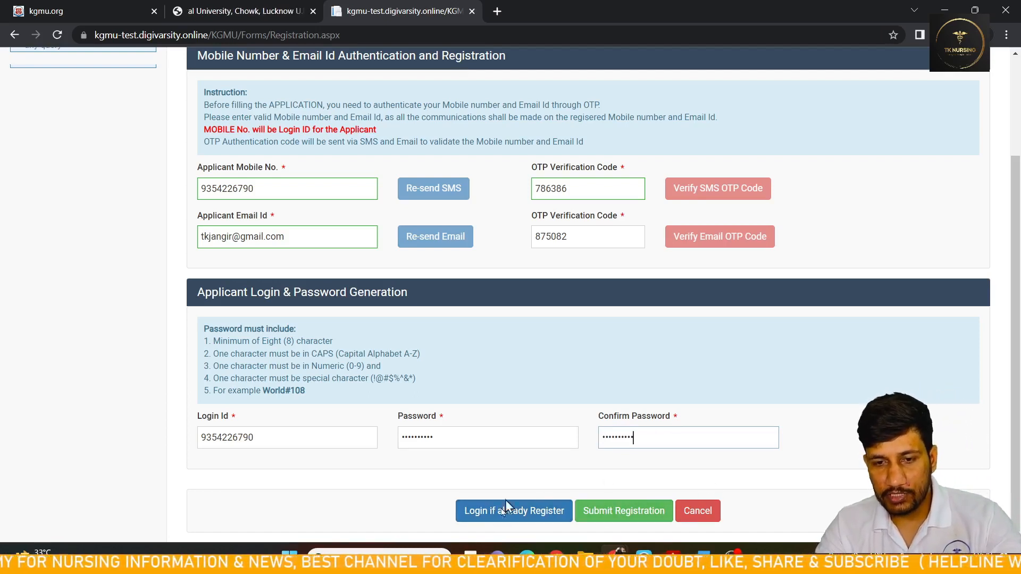
left_click(612, 511)
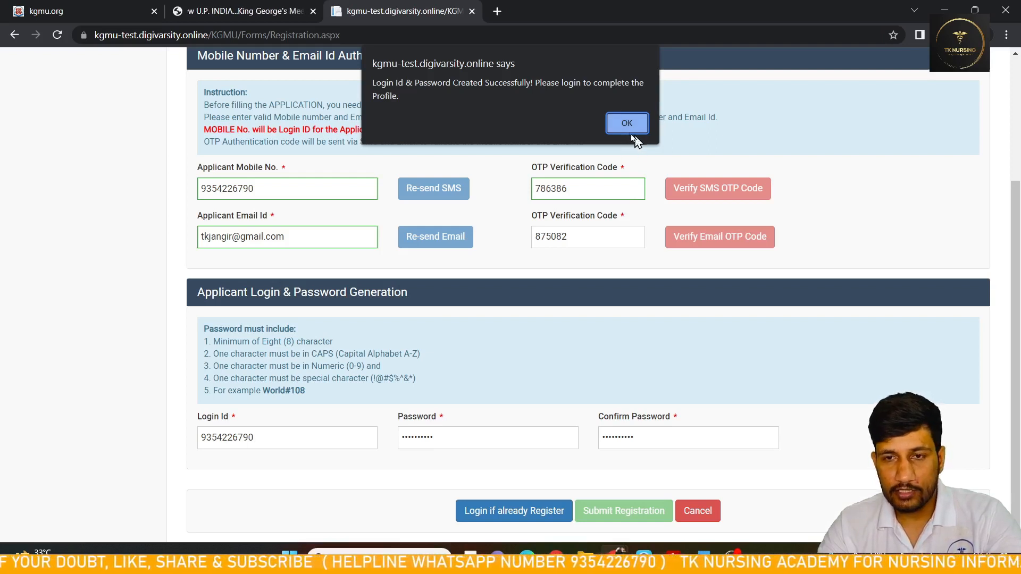
left_click(625, 124)
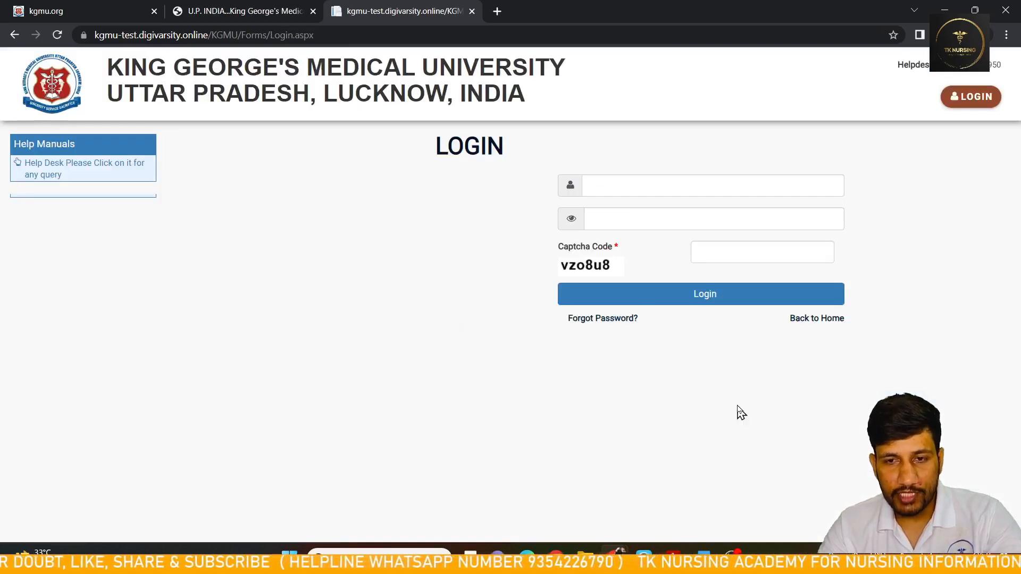
Step: Fill the Login form with the Login Id, password and captcha, then attempt to log in
left_click(637, 186)
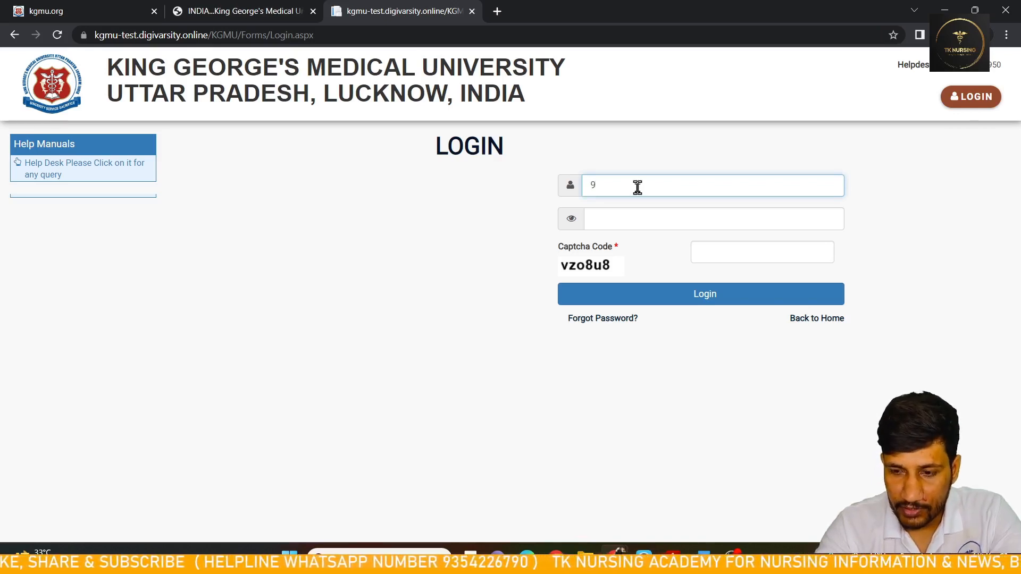
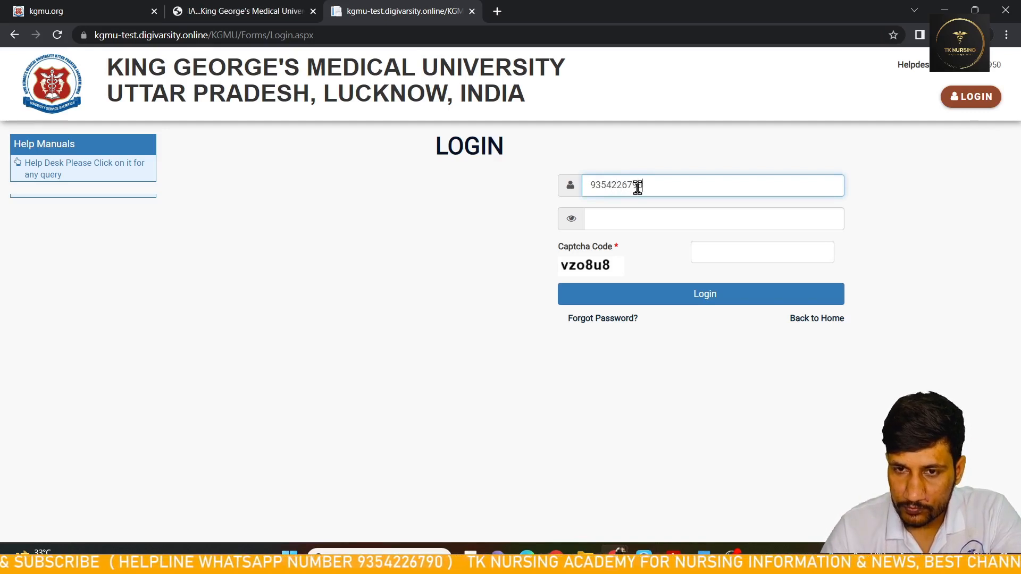
key("Tab")
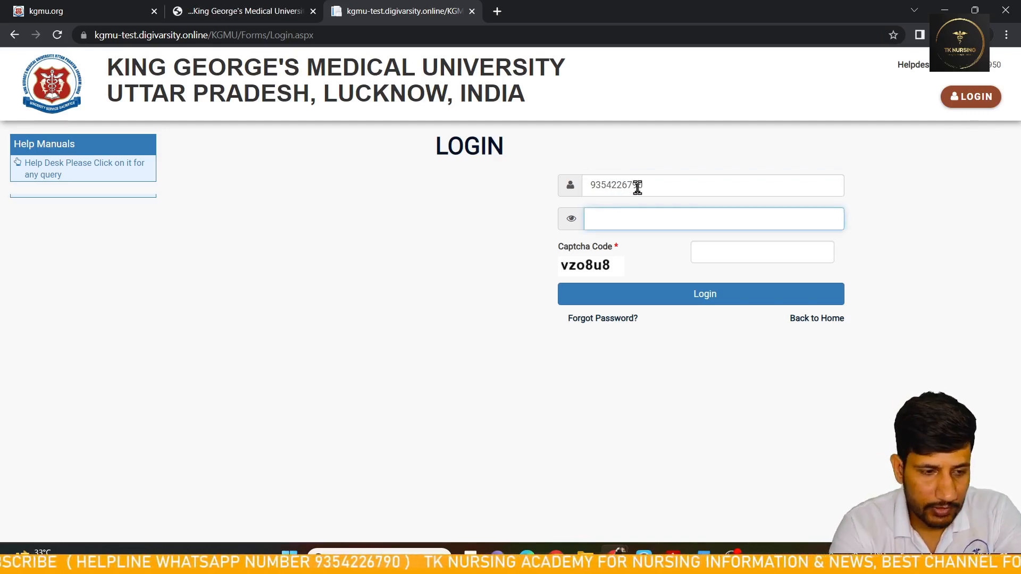
type("*")
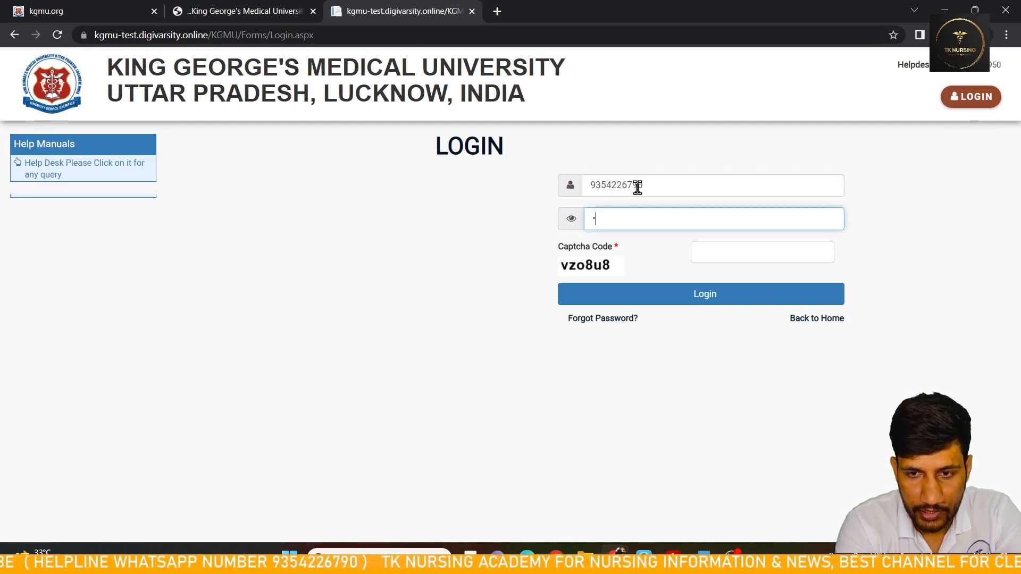
type("*")
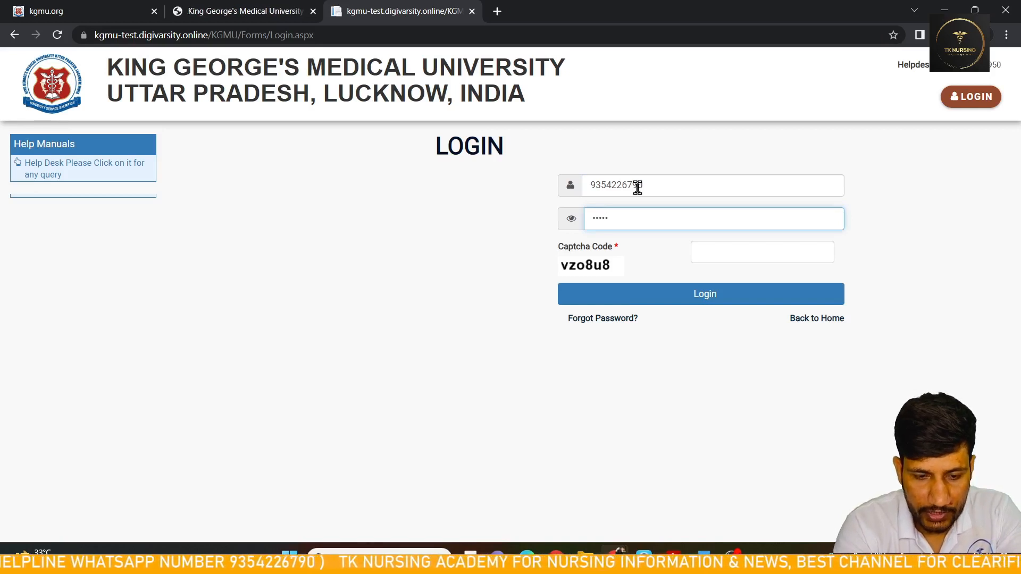
type("**")
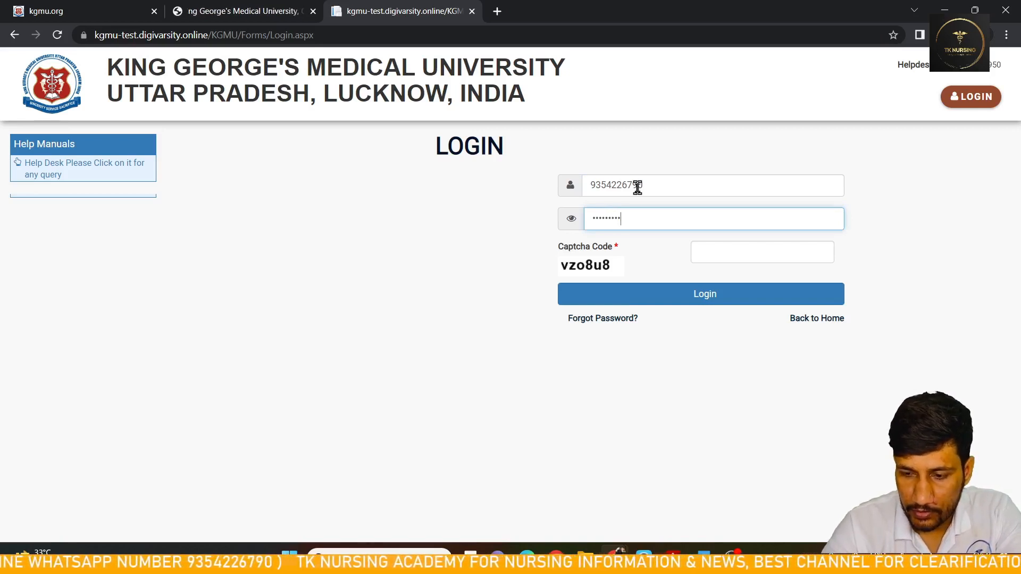
left_click(771, 253)
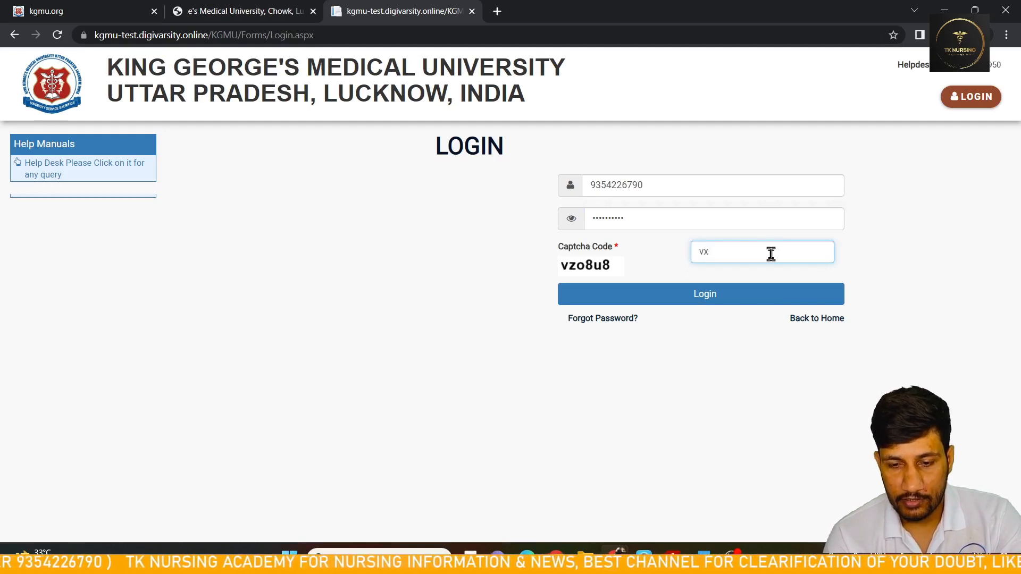
type("8")
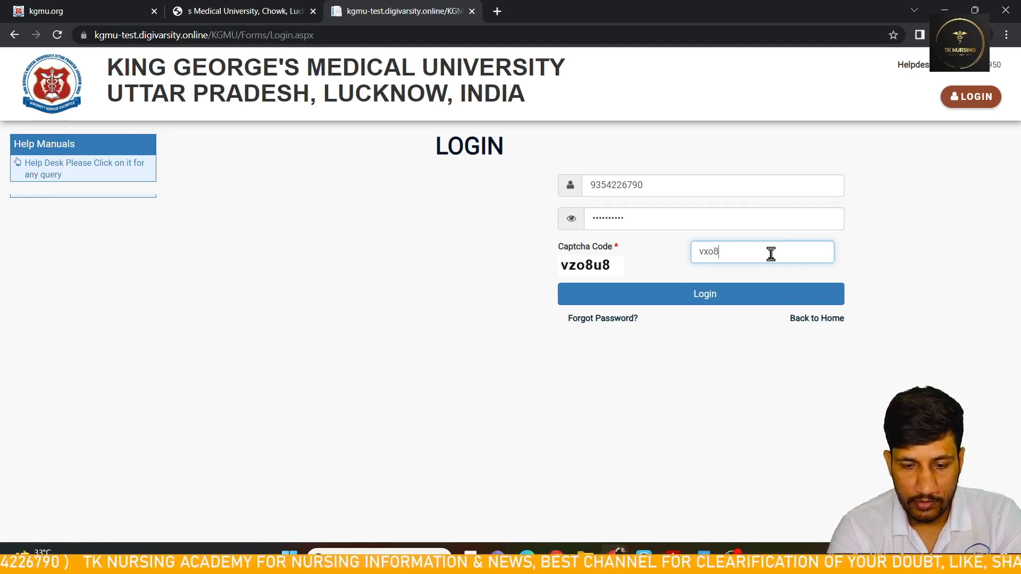
type("u8")
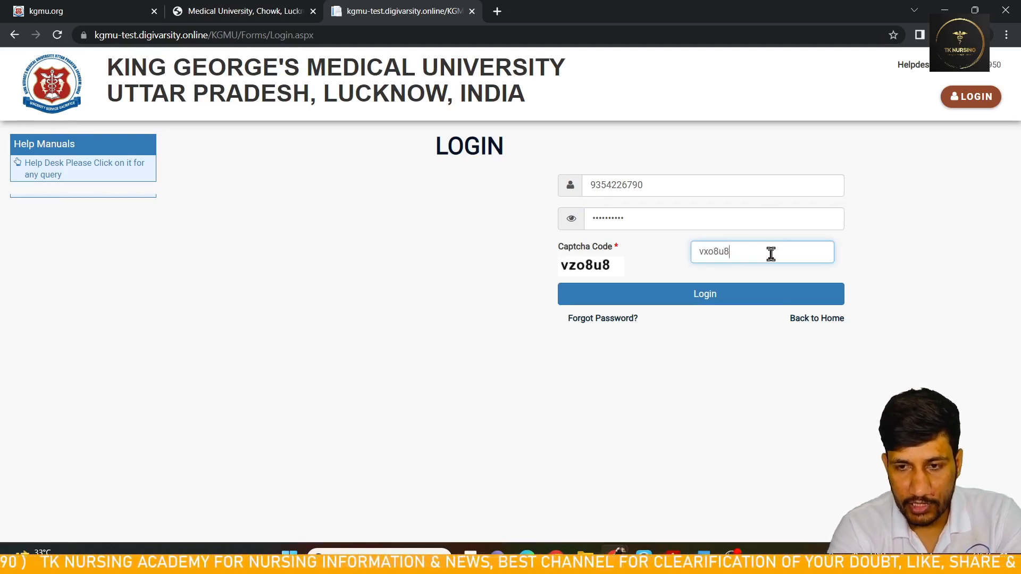
left_click(701, 296)
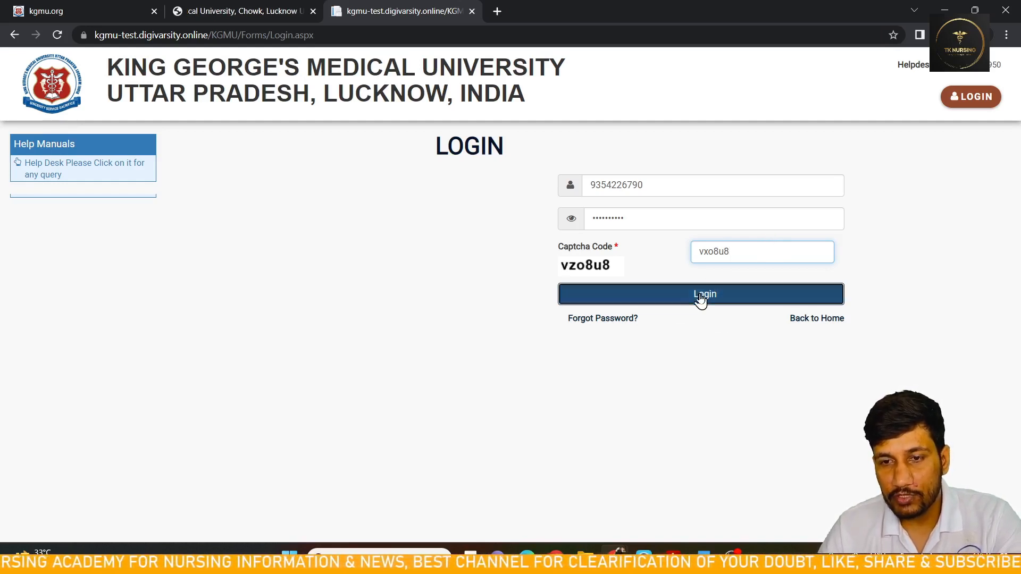
Step: Re-enter the password and the new captcha, then log in
left_click(642, 240)
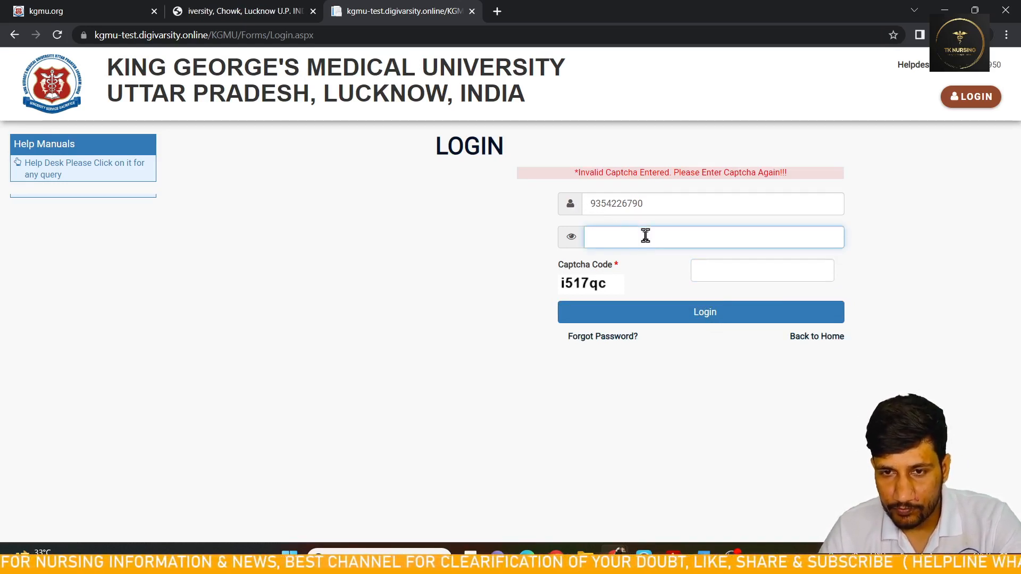
type("••")
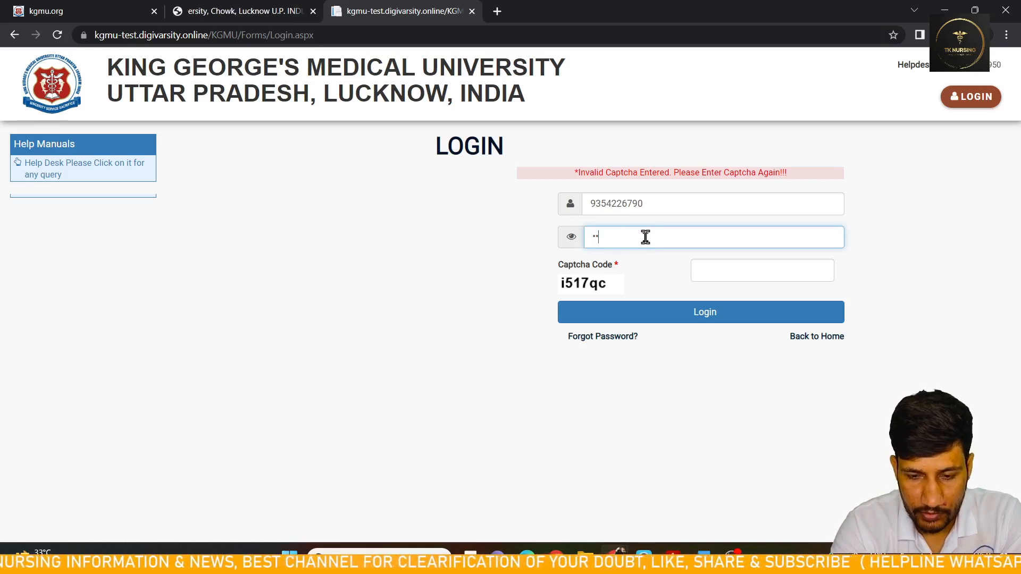
type("••••")
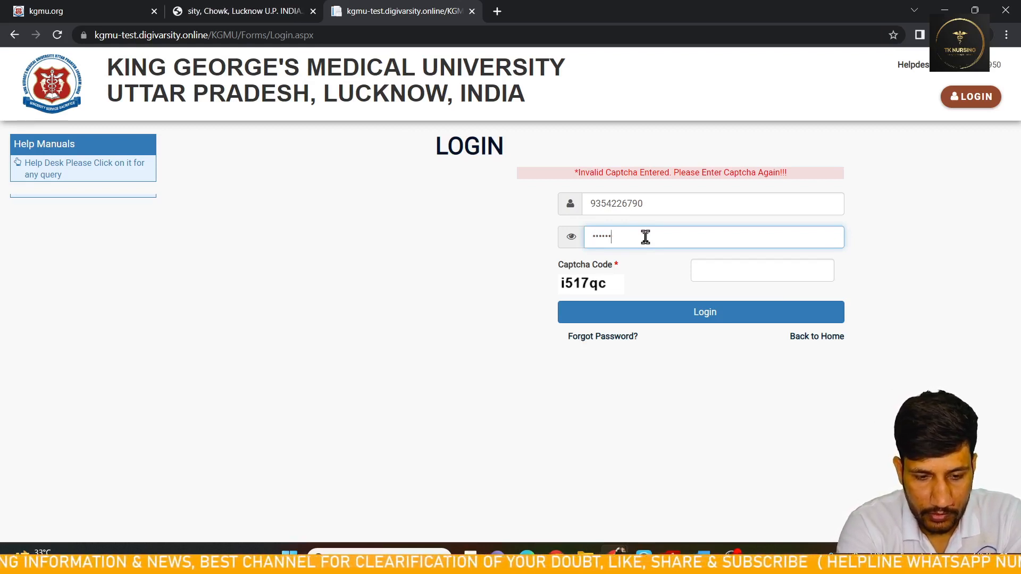
type("••")
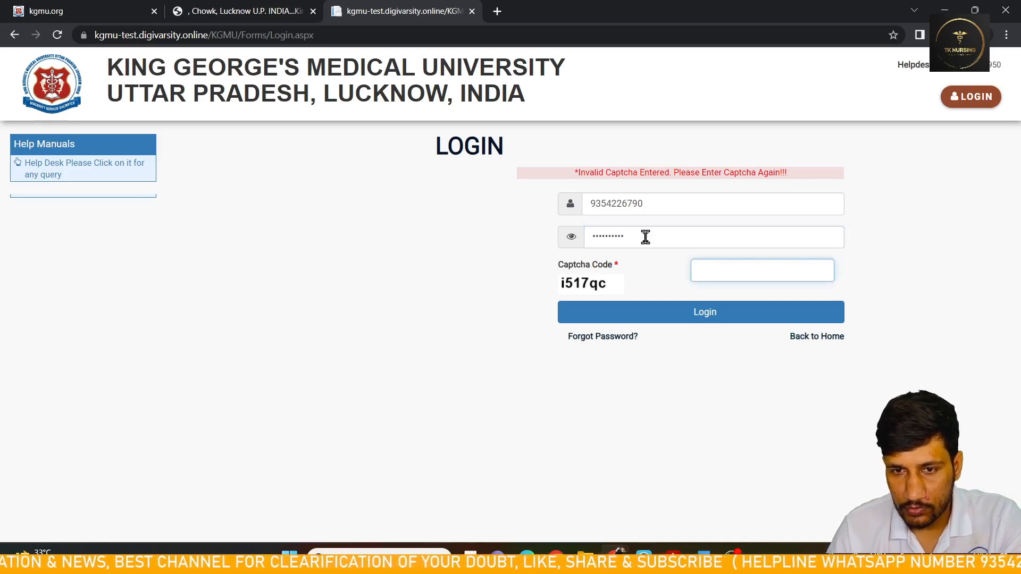
type("i")
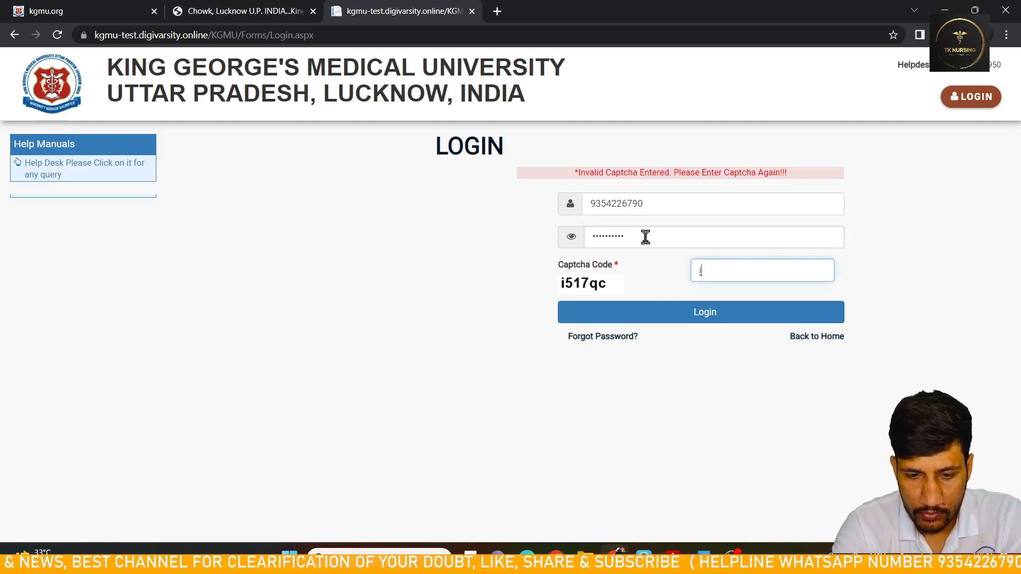
type("517")
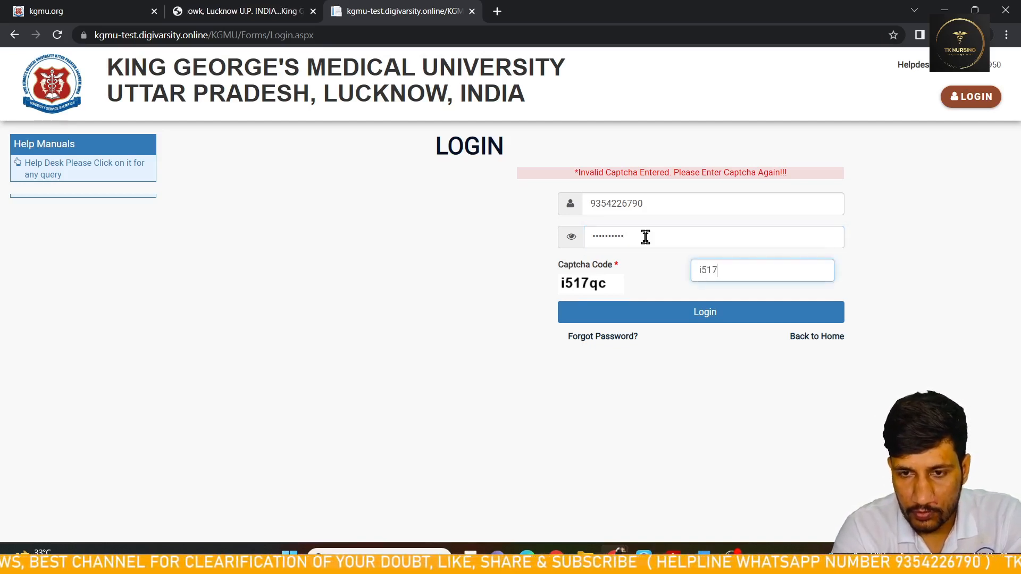
type("qc")
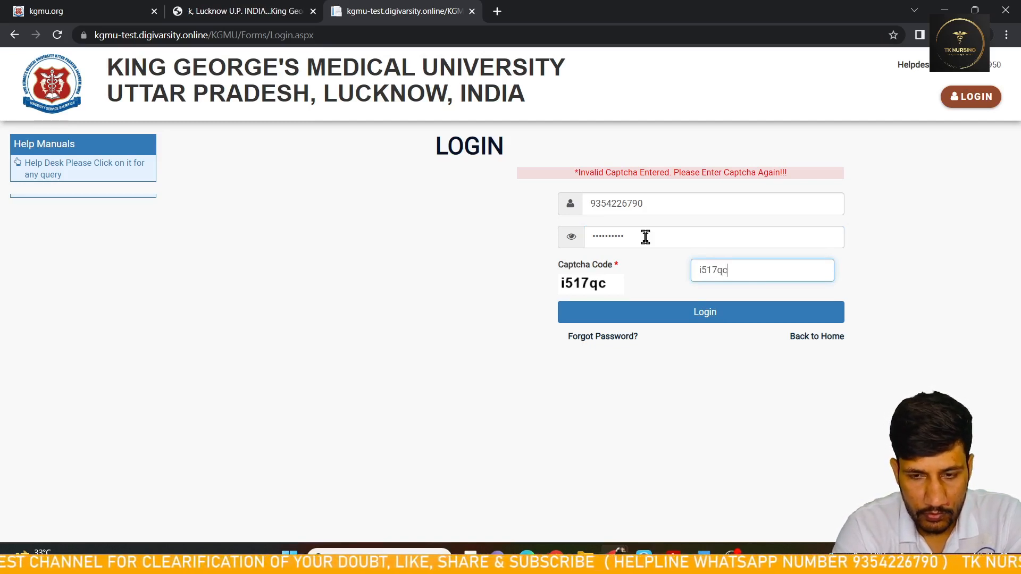
left_click(696, 314)
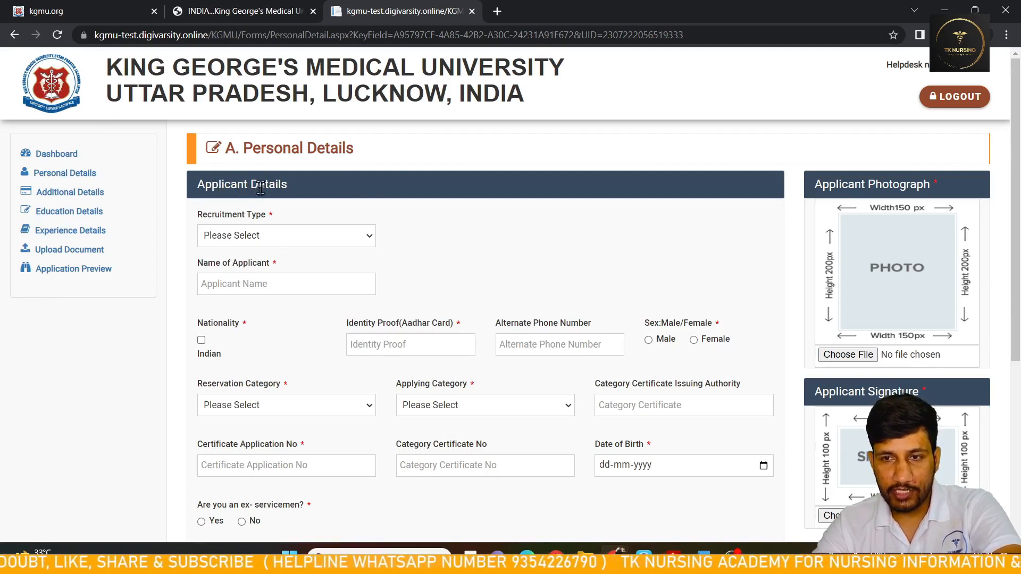
Step: Keep General Recruitment as Recruitment Type and type the applicant's name in Name of Applicant
left_click(306, 240)
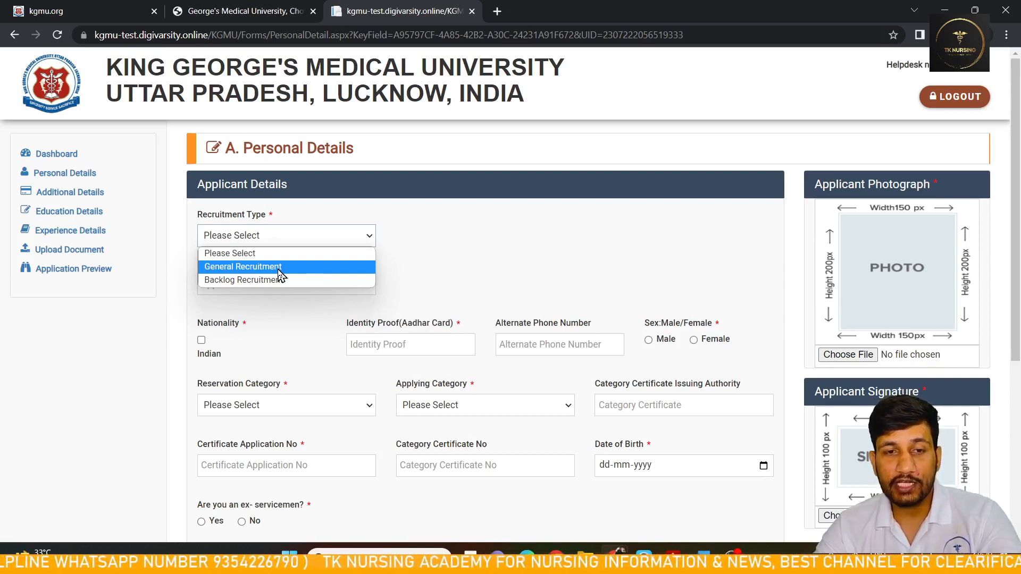
left_click(281, 269)
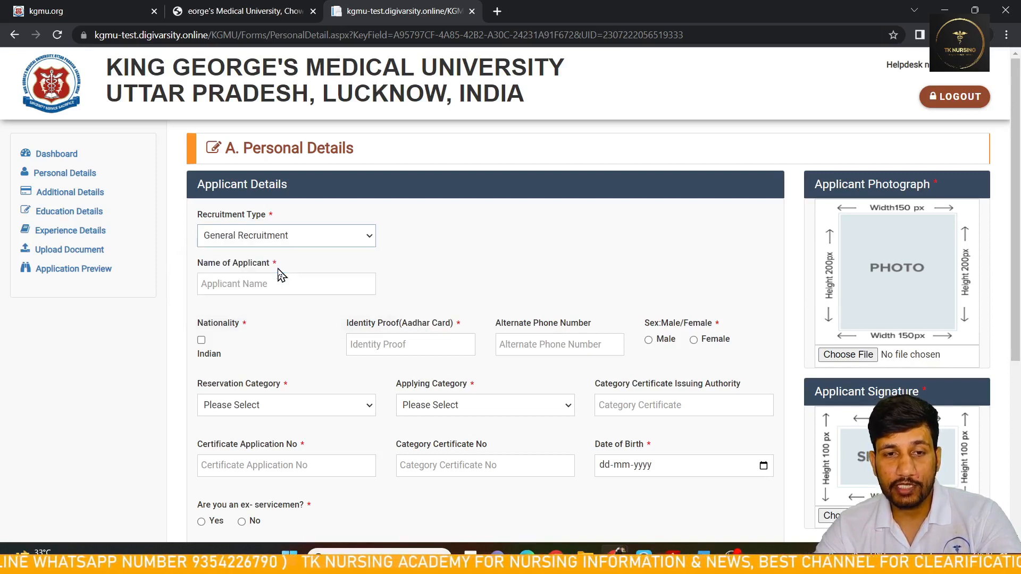
left_click(296, 240)
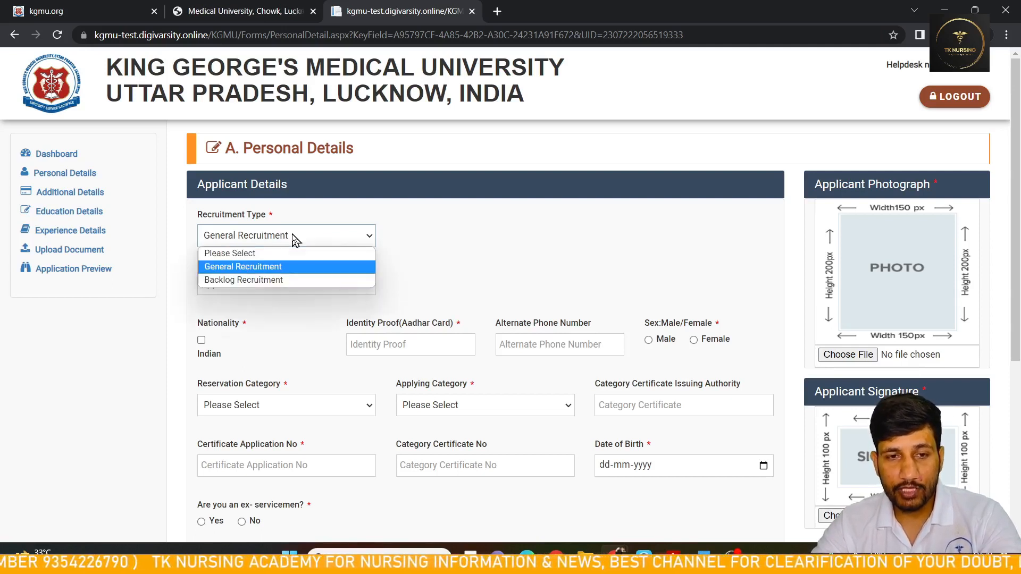
left_click(296, 240)
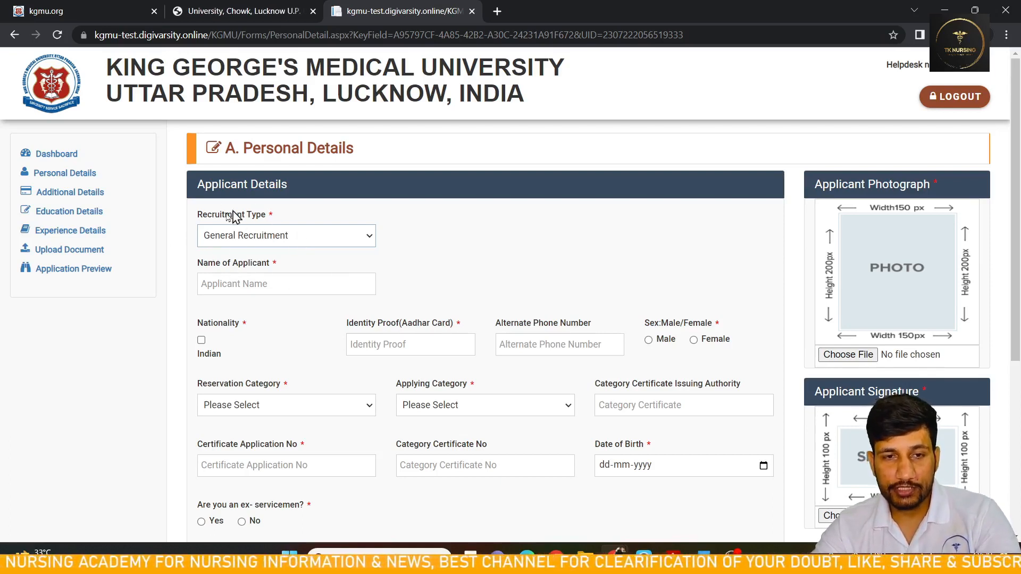
left_click(265, 242)
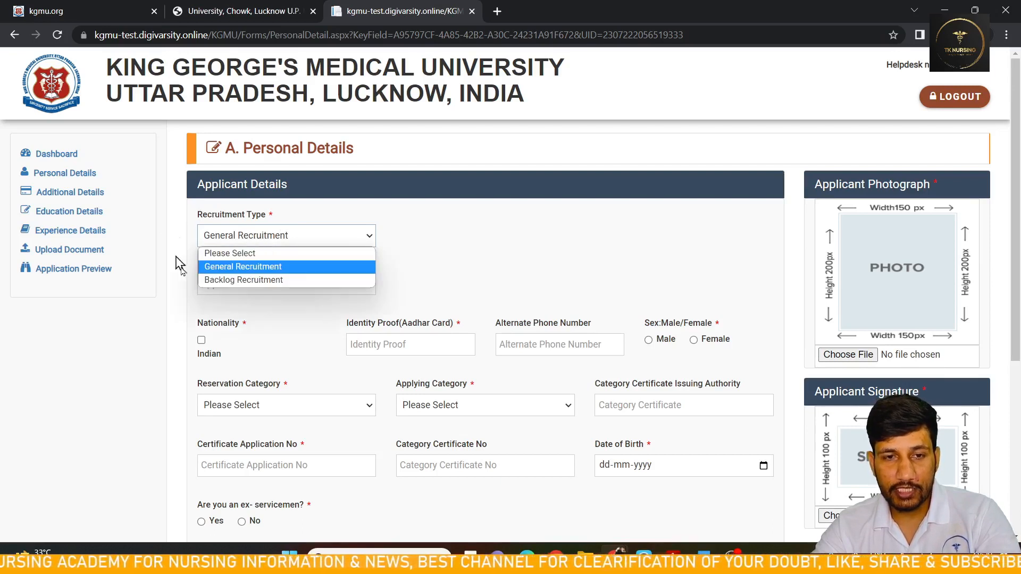
left_click(249, 267)
left_click(245, 289)
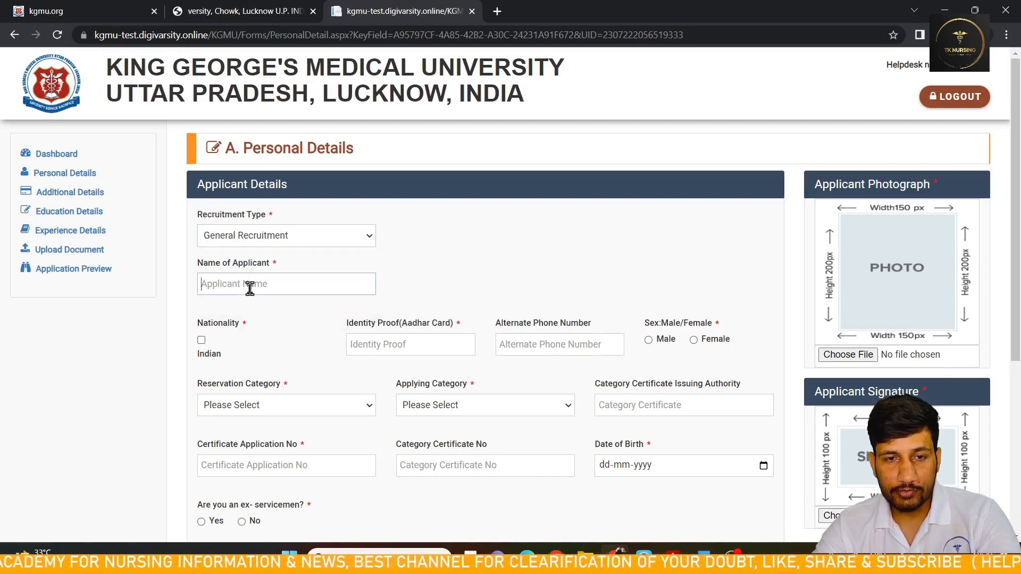
type("tink")
type("u")
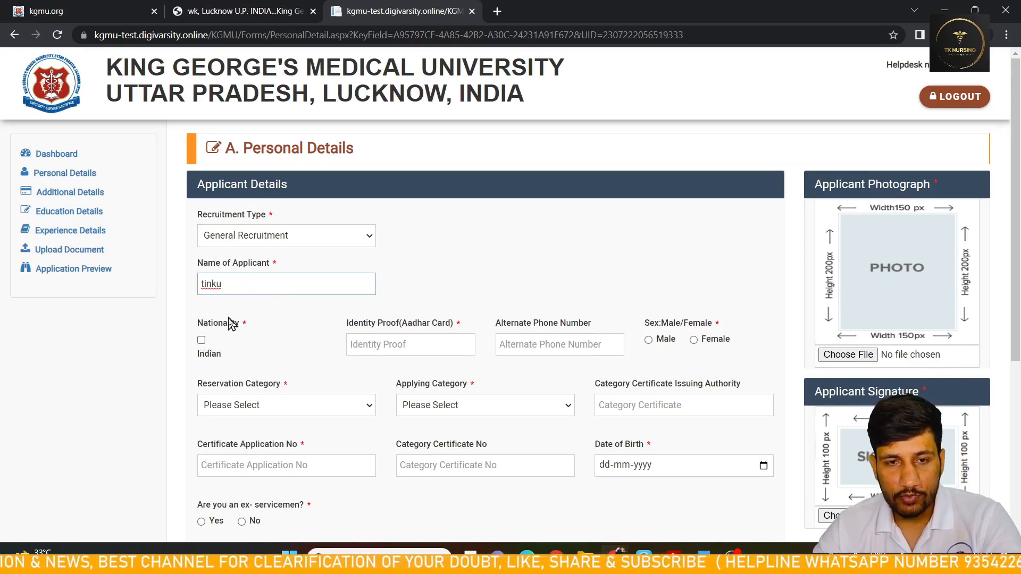
Step: Tick Indian nationality, enter the applicant's Aadhaar number as identity proof, and select Male
left_click(202, 341)
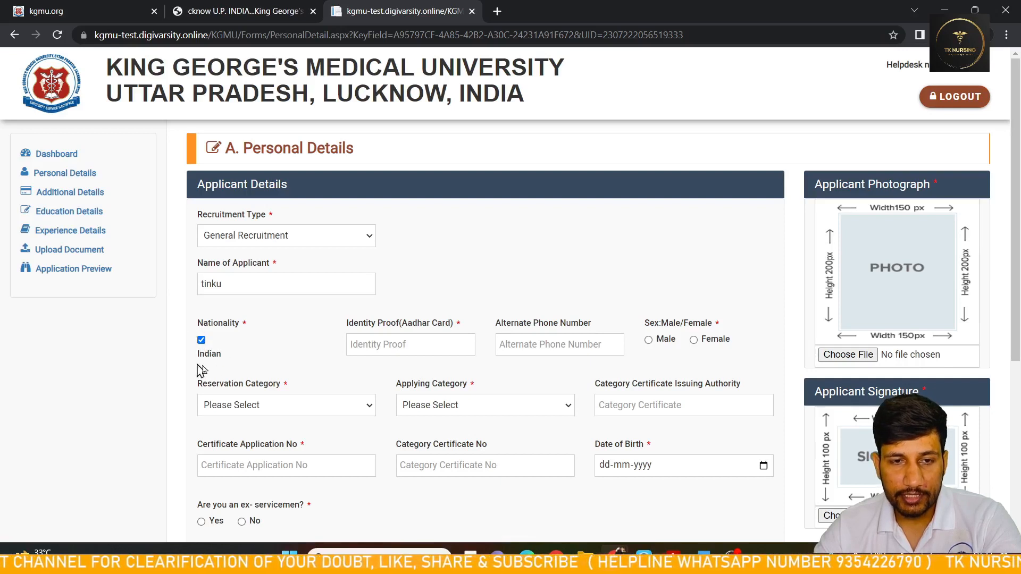
left_click(428, 345)
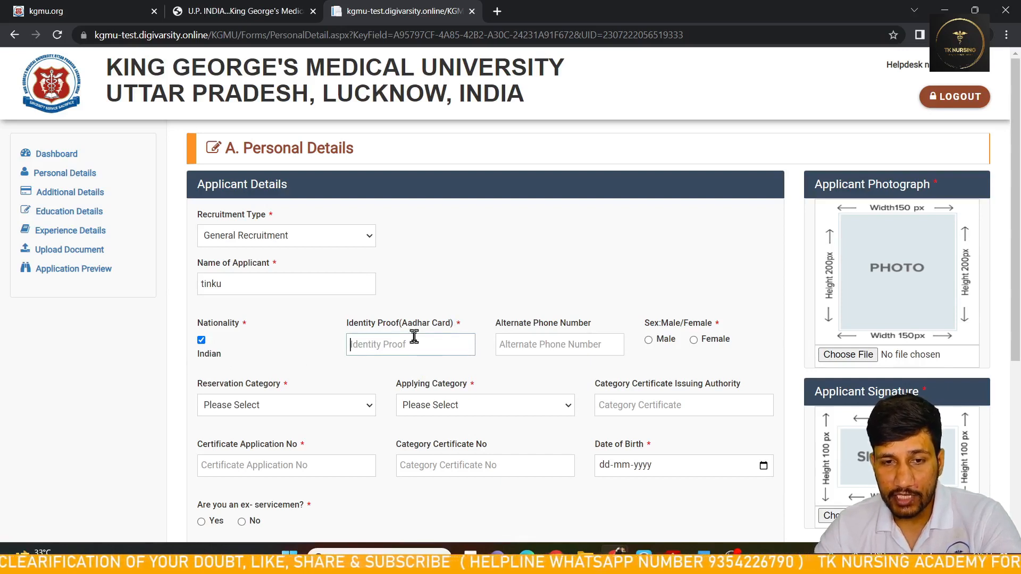
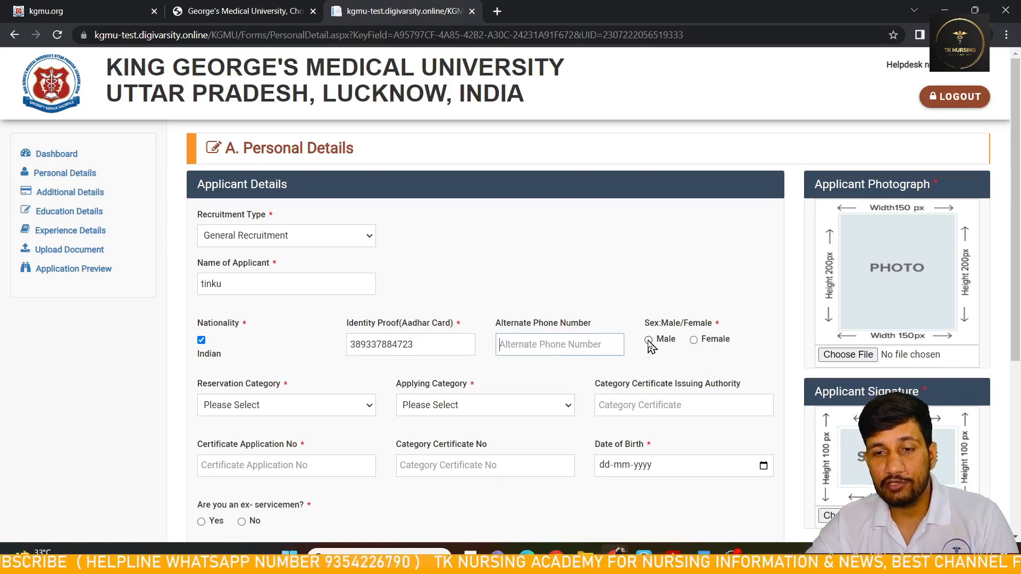
left_click(649, 341)
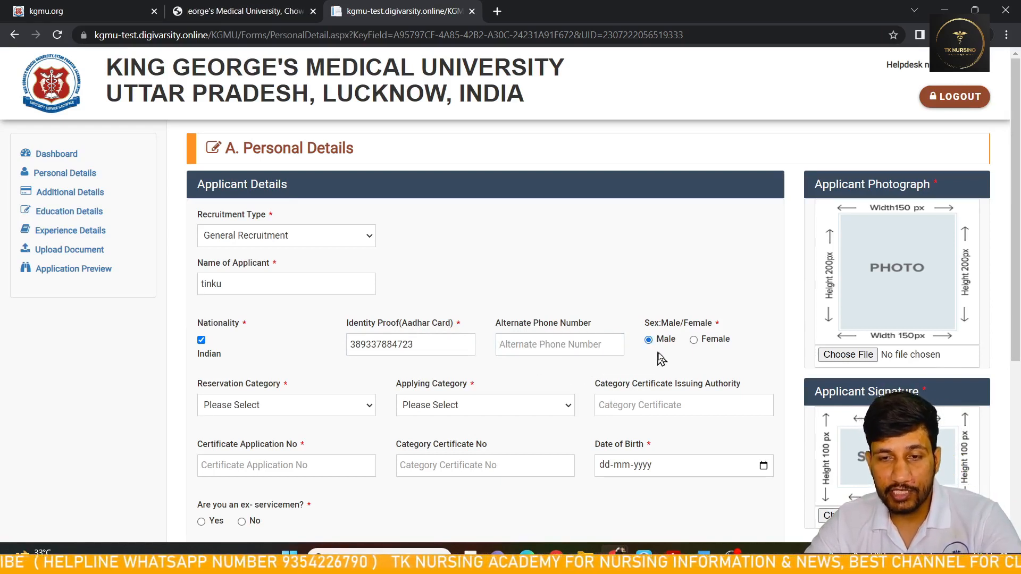
left_click(354, 414)
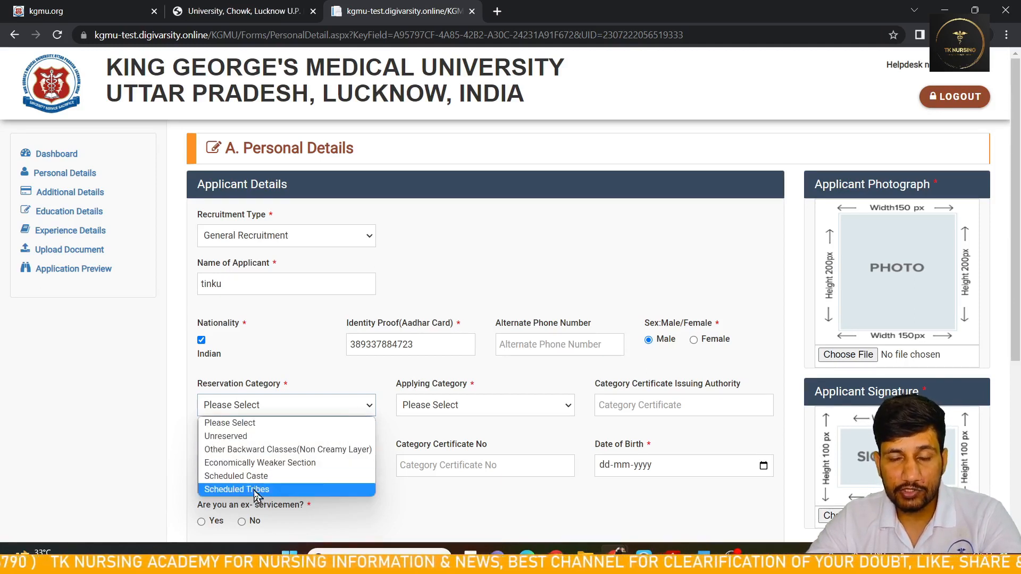
Step: Choose Other Backward Classes (Non Creamy Layer) as reservation category and Unreserved as applying category
left_click(238, 436)
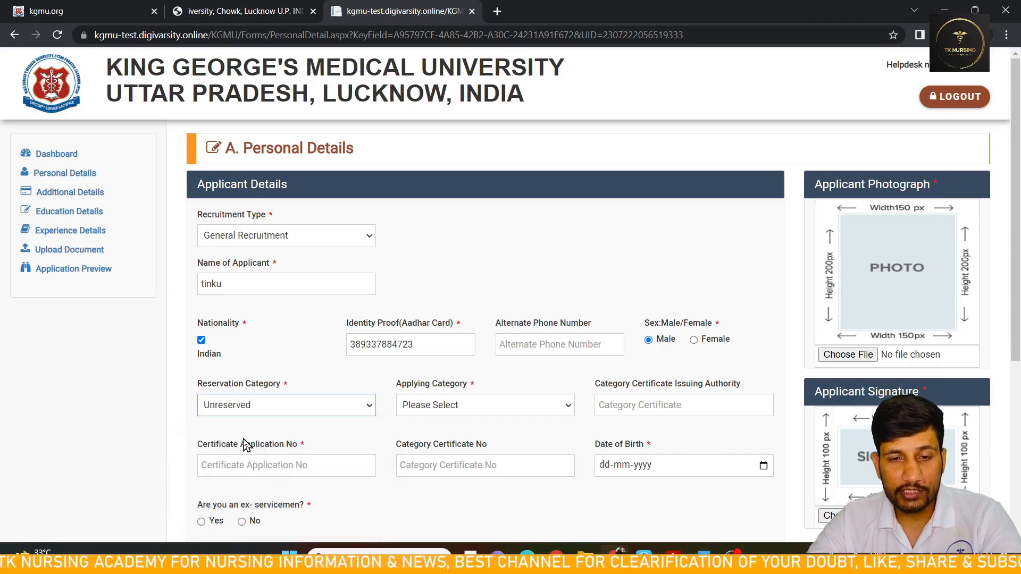
left_click(494, 413)
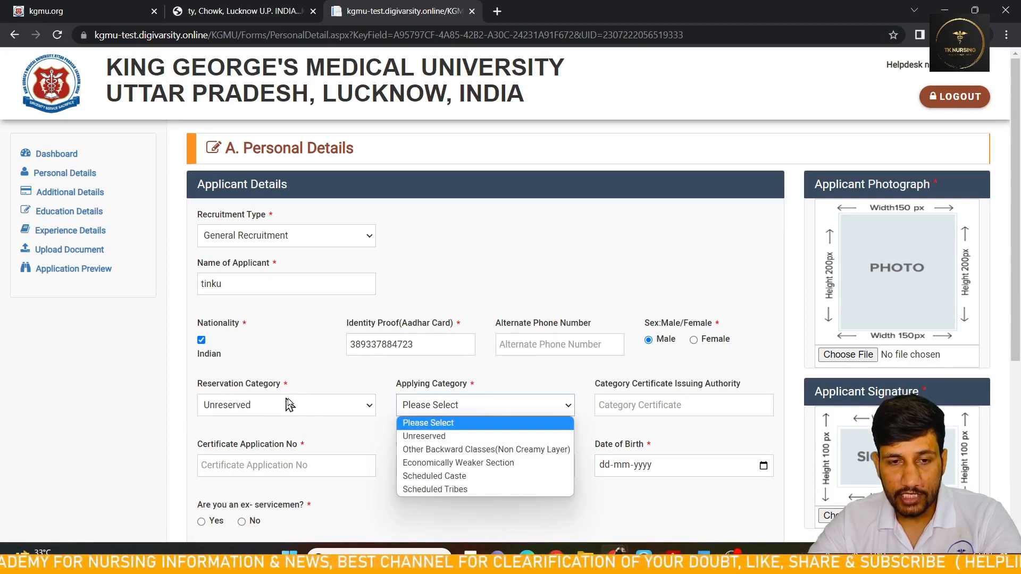
left_click(326, 409)
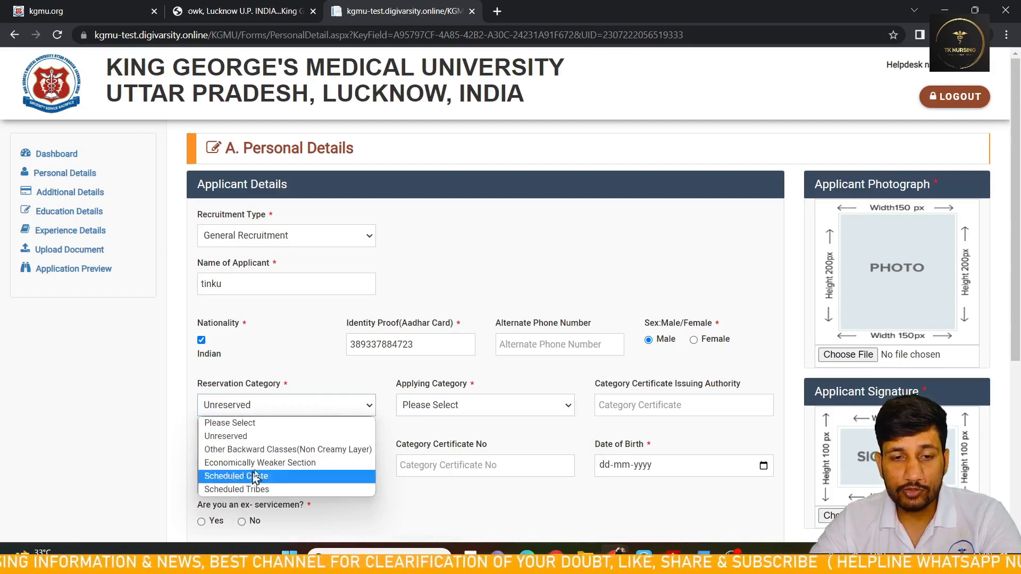
left_click(249, 451)
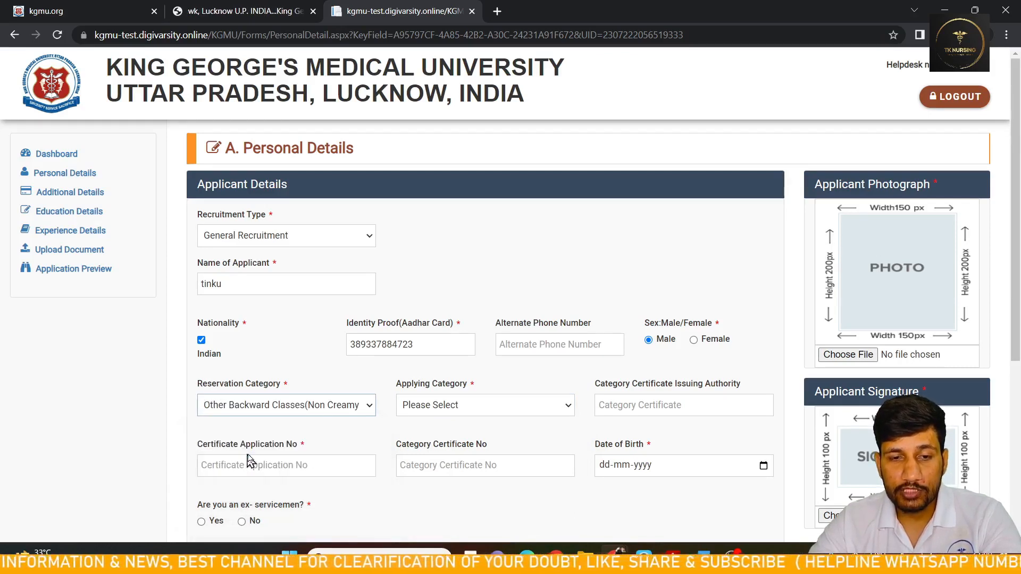
left_click(455, 410)
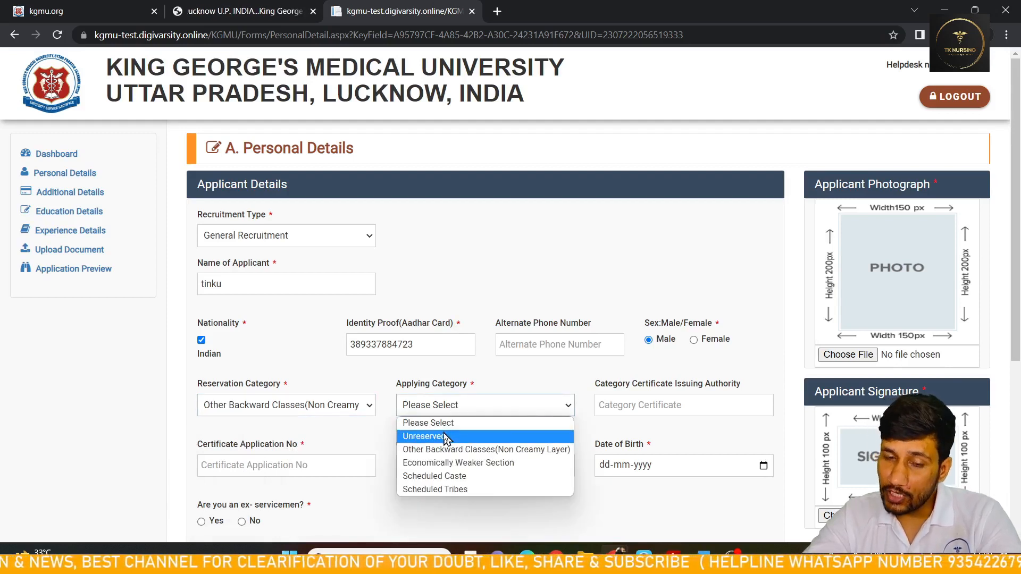
left_click(445, 437)
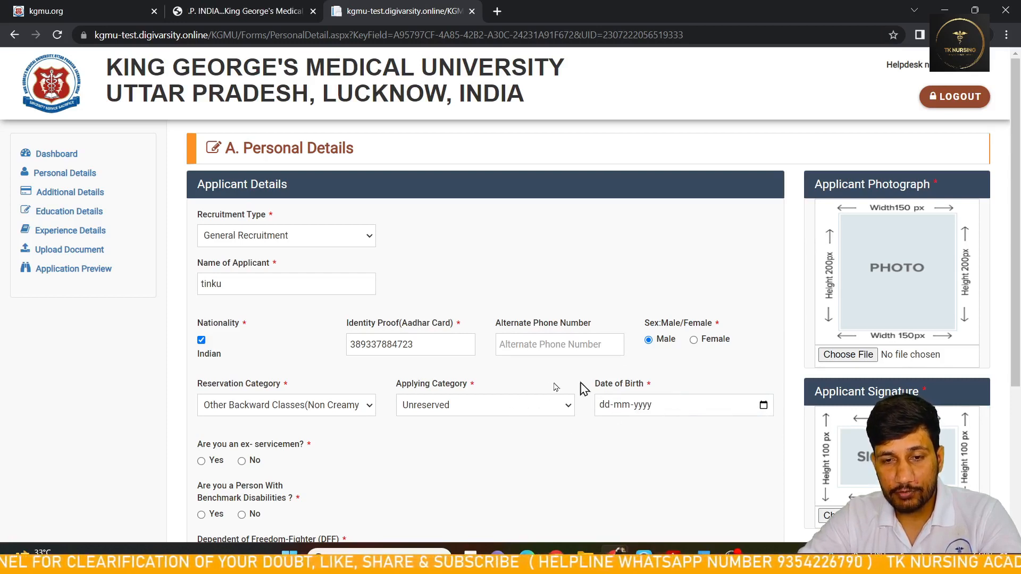
left_click(741, 408)
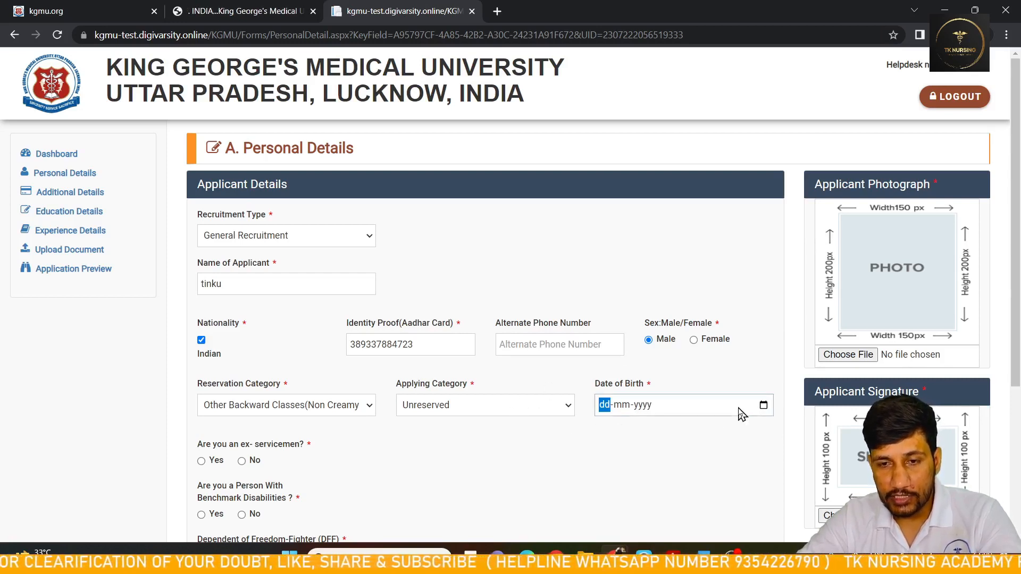
left_click(764, 405)
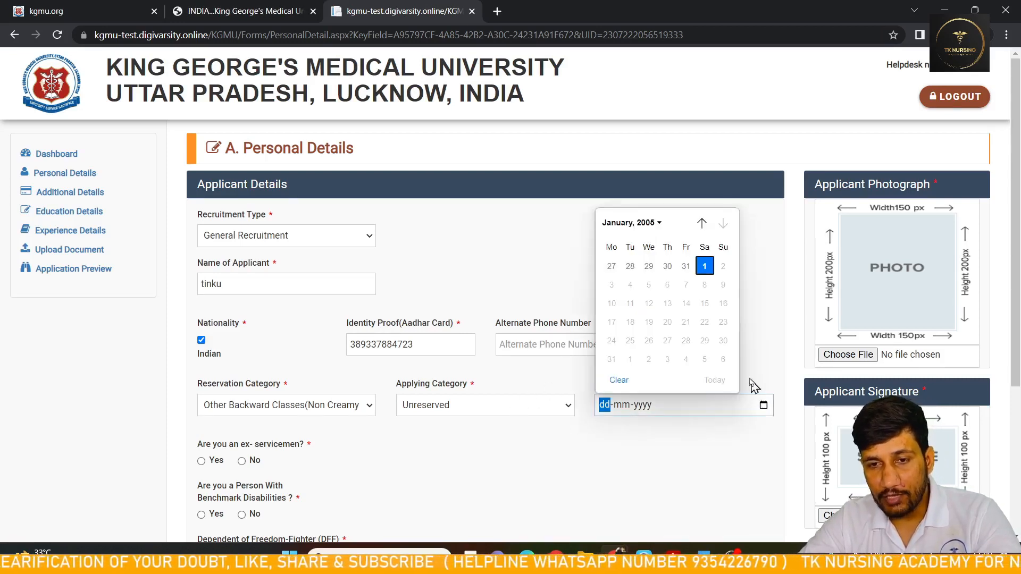
left_click(649, 223)
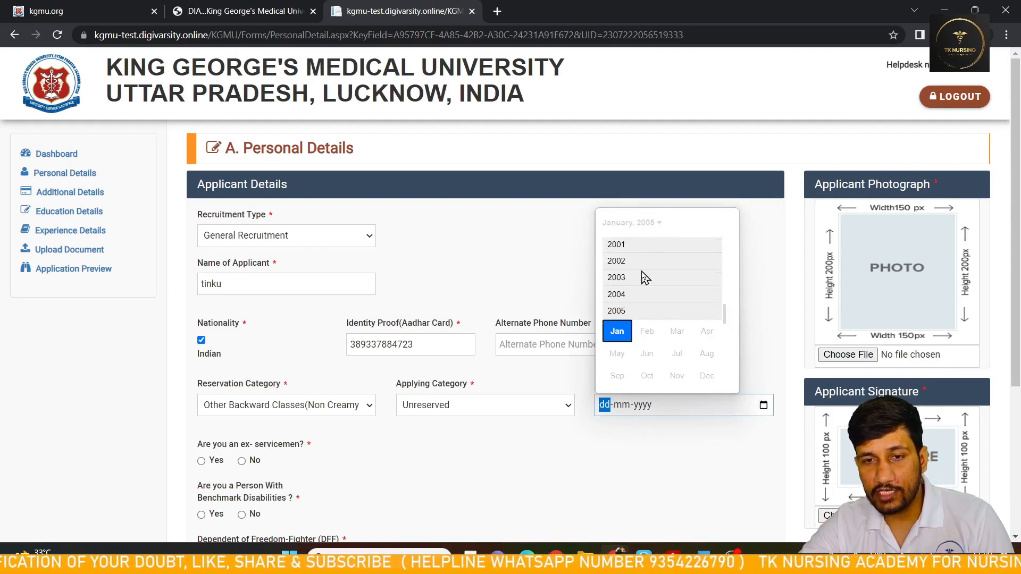
scroll(645, 277, "up", 3)
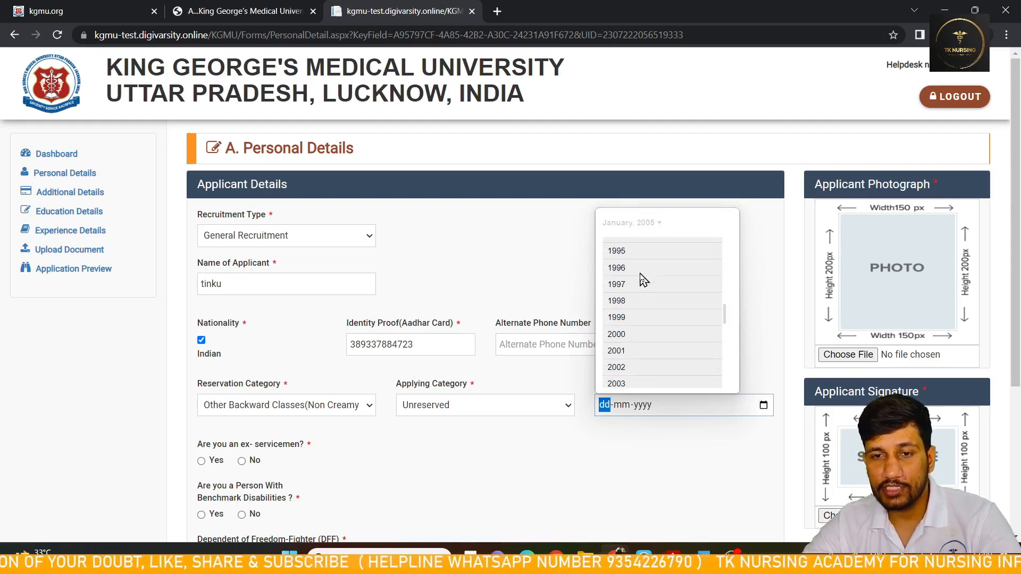
left_click(614, 251)
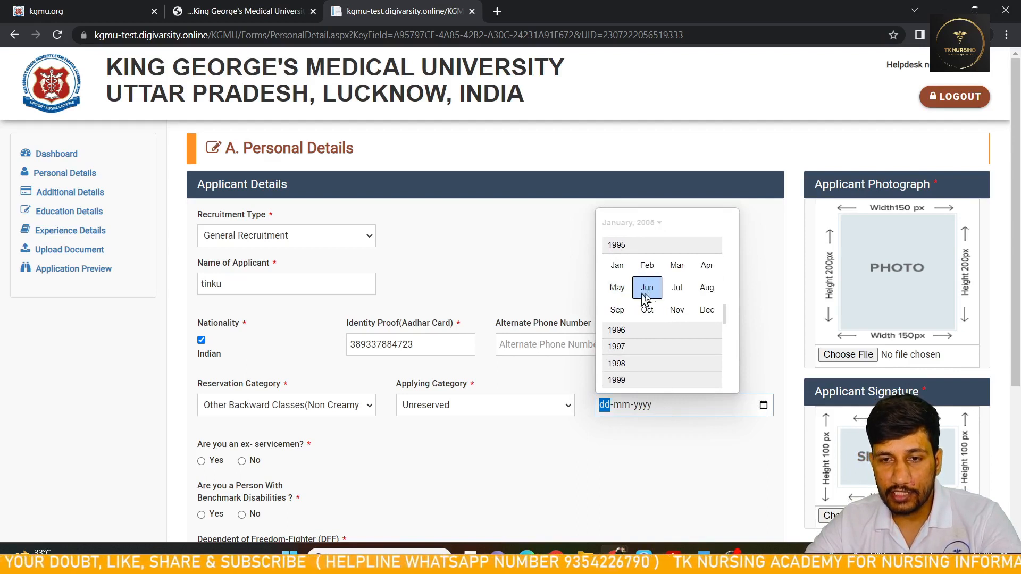
left_click(669, 297)
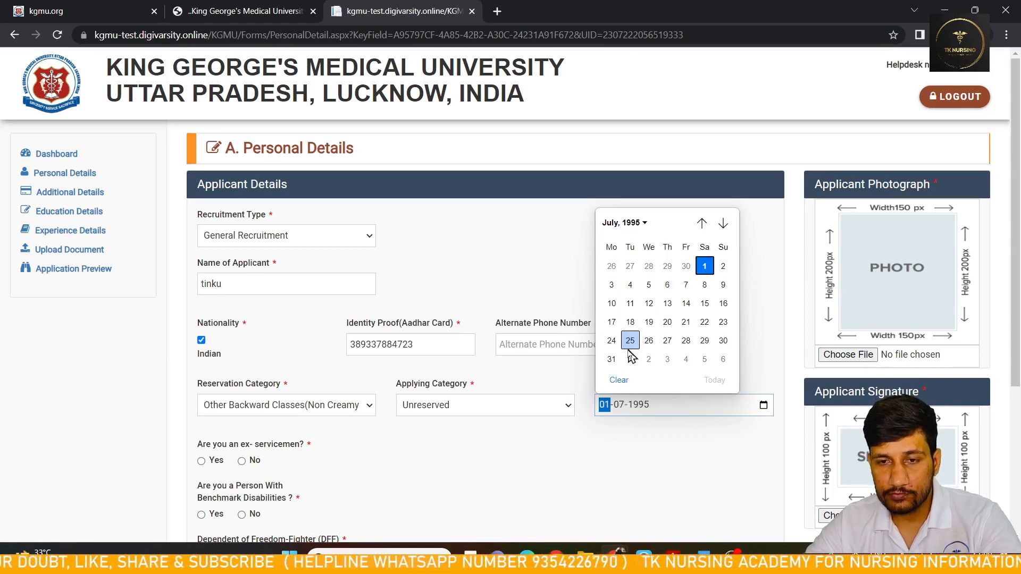
left_click(613, 305)
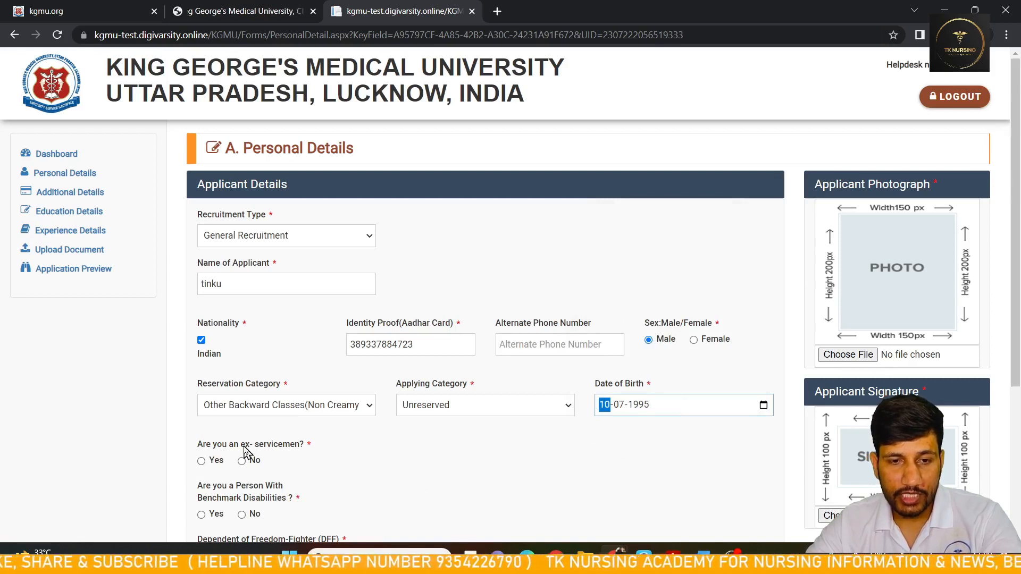
scroll(223, 461, "down", 2)
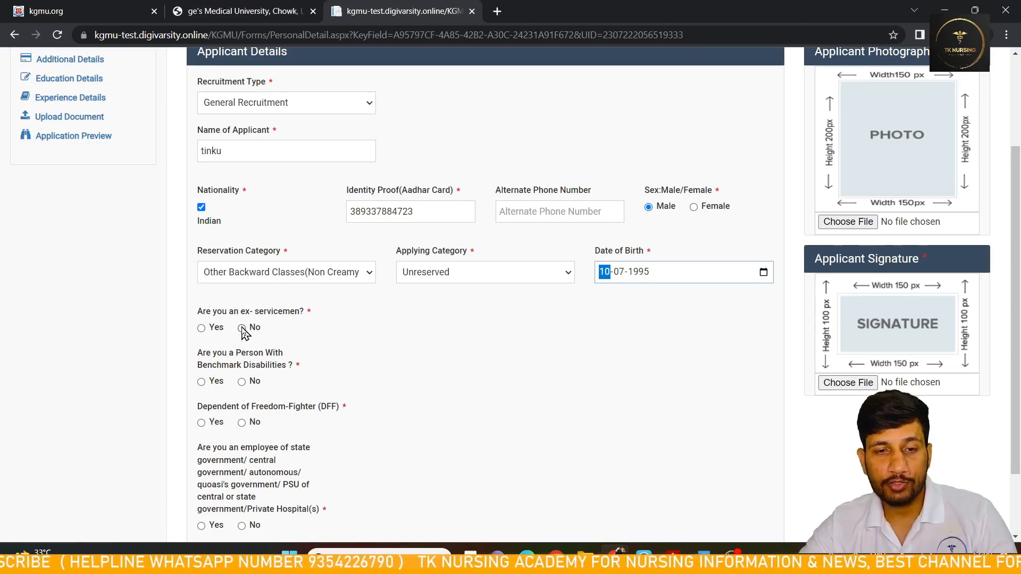
Step: Answer No to the ex-servicemen and benchmark disabilities questions
left_click(242, 328)
scroll(303, 344, "down", 4)
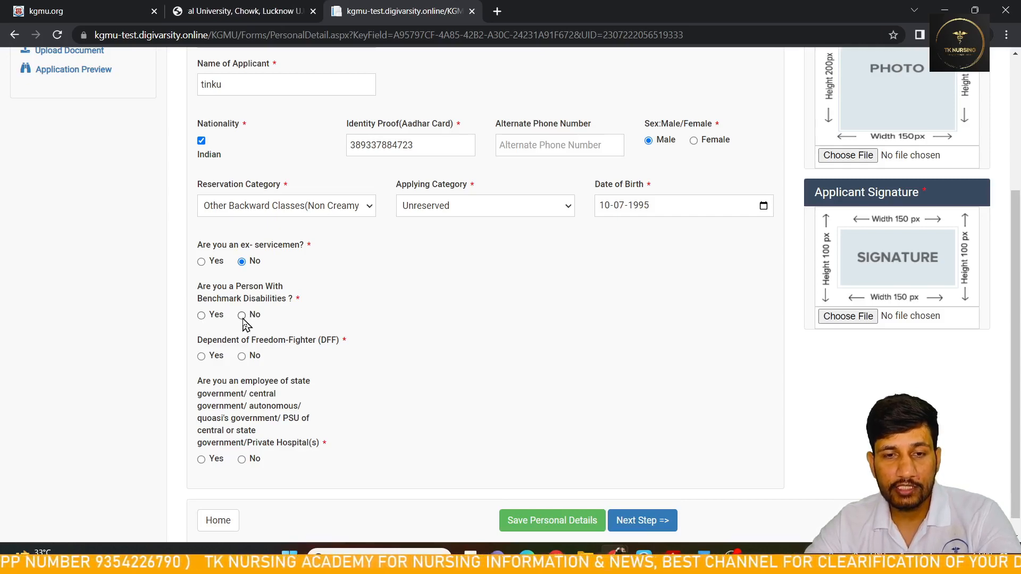
left_click(242, 315)
scroll(287, 343, "down", 2)
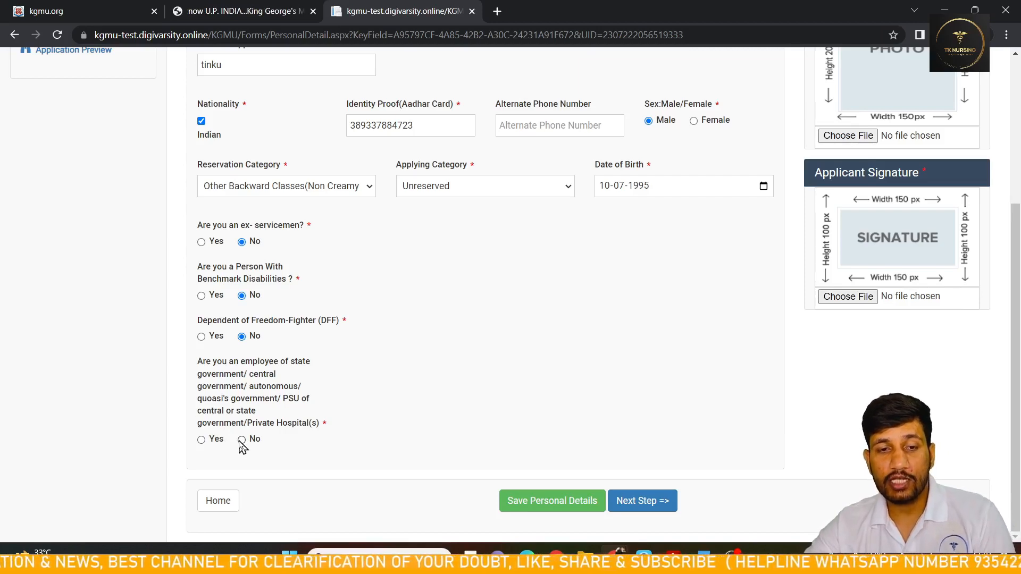
Step: Settle the government employee question on No after trying Yes with Regular employment type
left_click(205, 445)
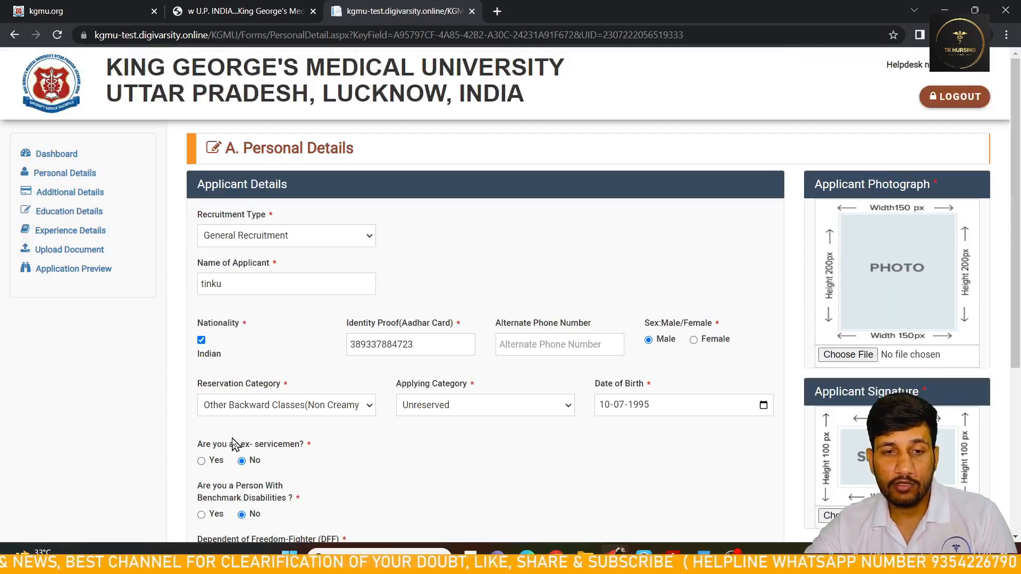
scroll(260, 443, "down", 5)
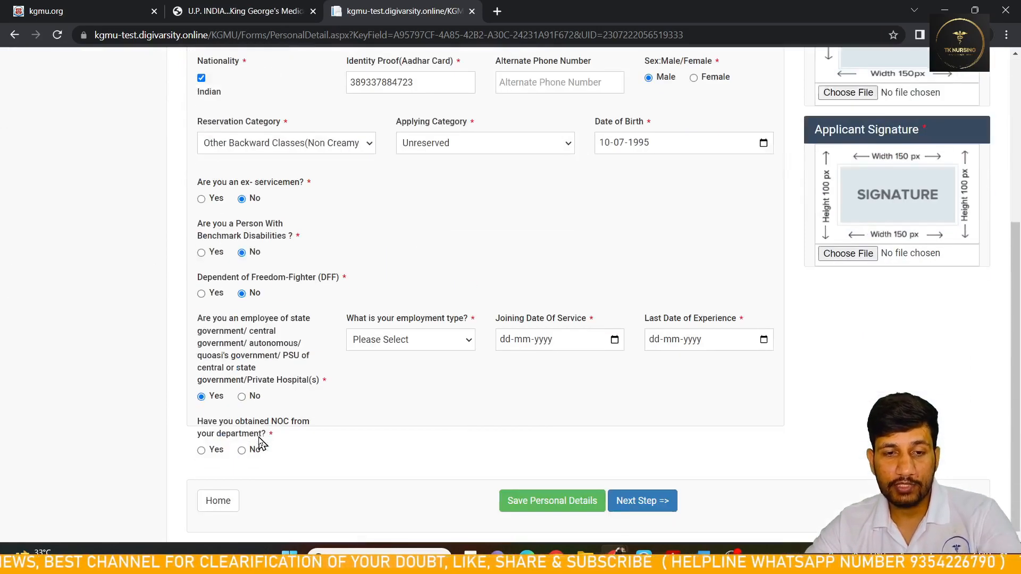
left_click(242, 396)
scroll(244, 411, "down", 4)
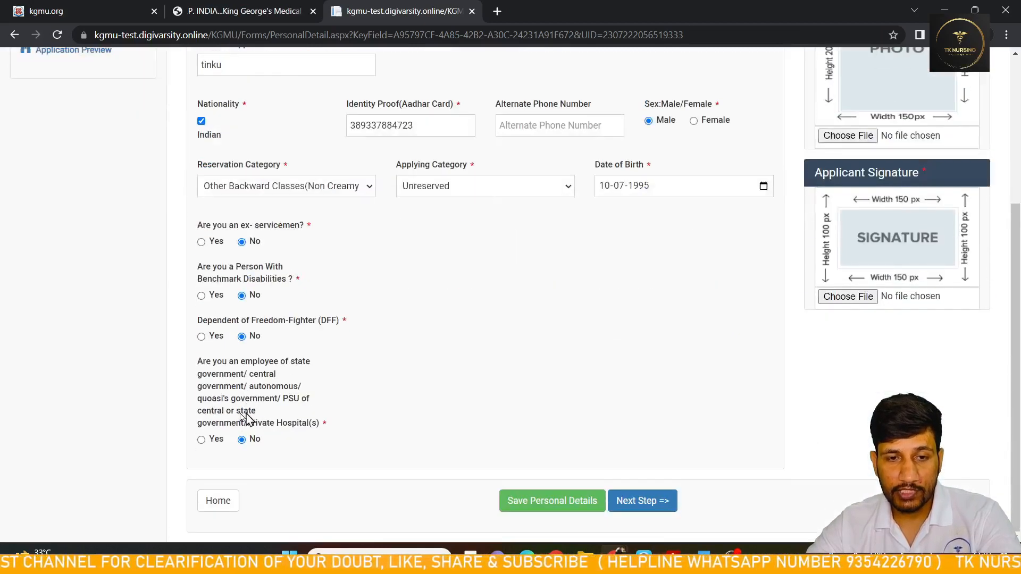
left_click(201, 440)
scroll(285, 428, "down", 5)
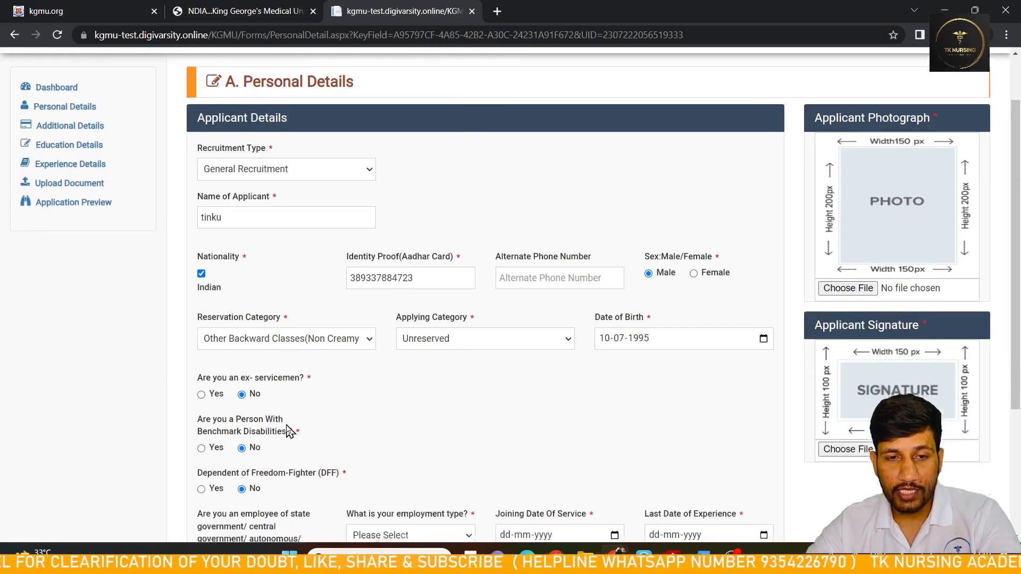
left_click(414, 343)
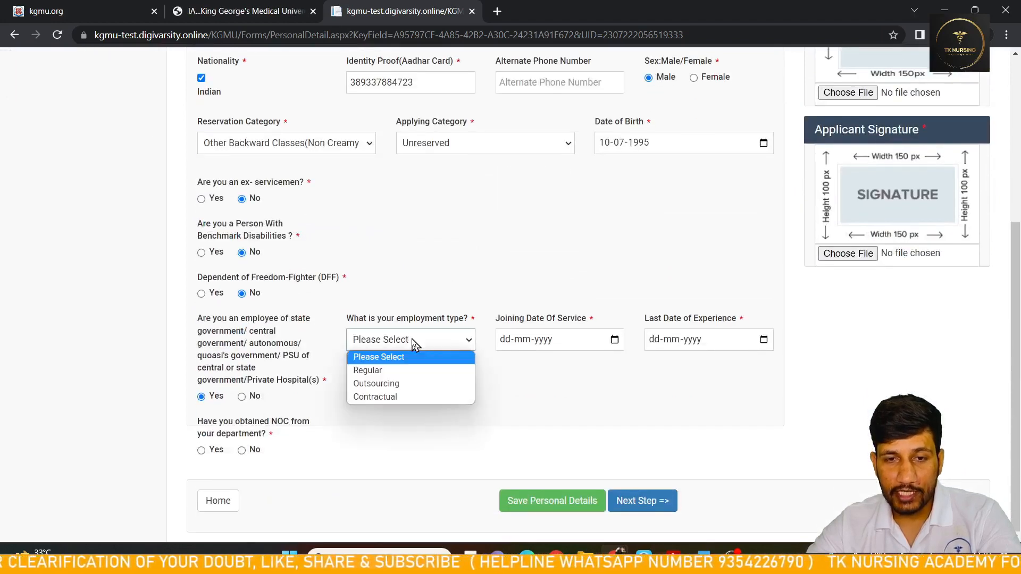
left_click(397, 371)
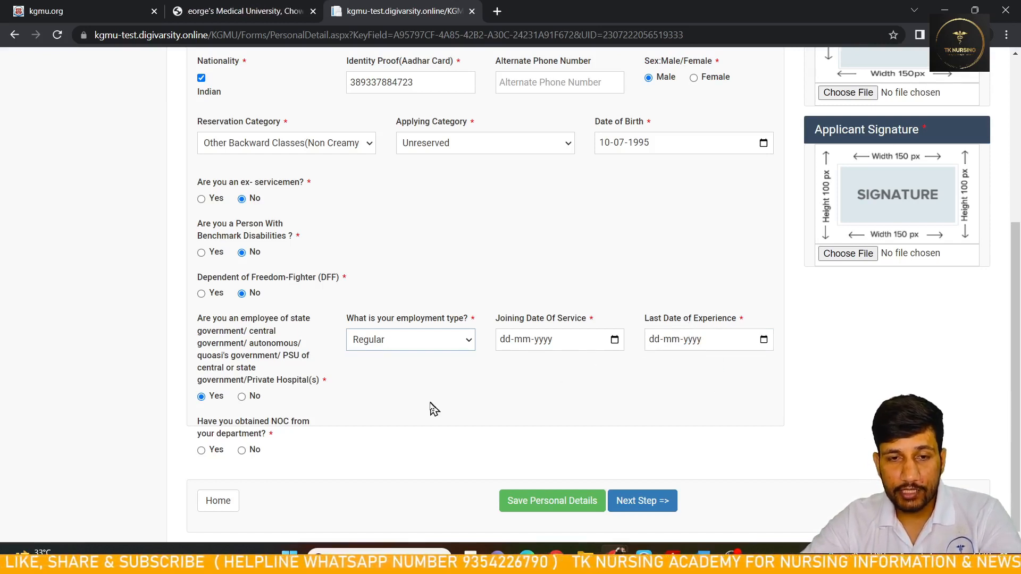
left_click(242, 398)
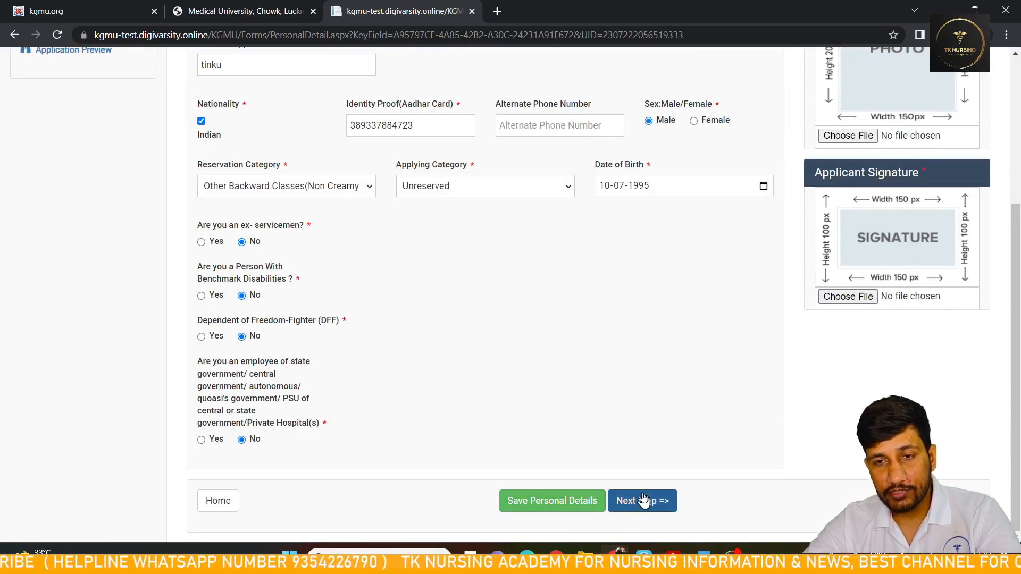
scroll(649, 444, "up", 4)
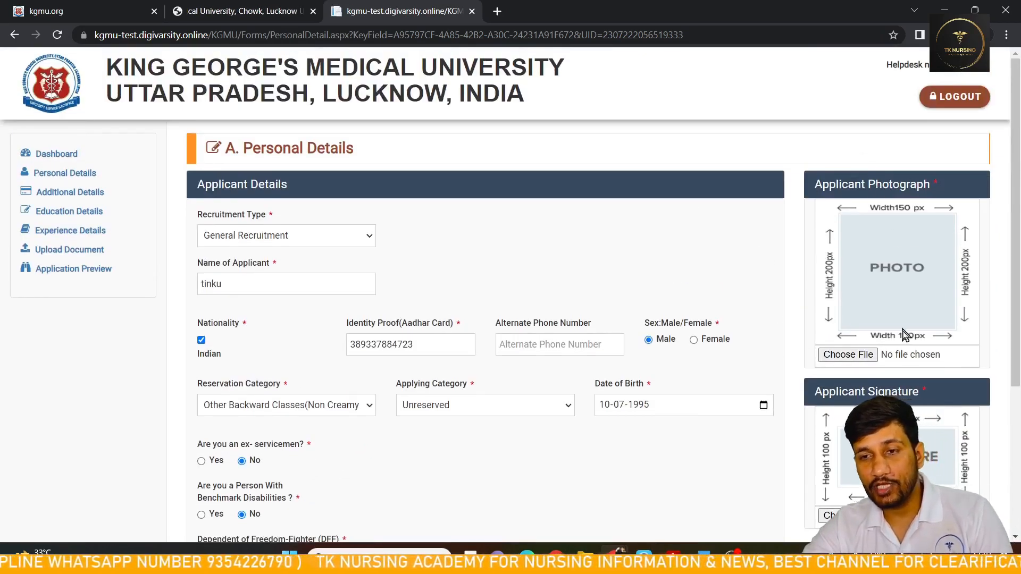
scroll(887, 359, "down", 2)
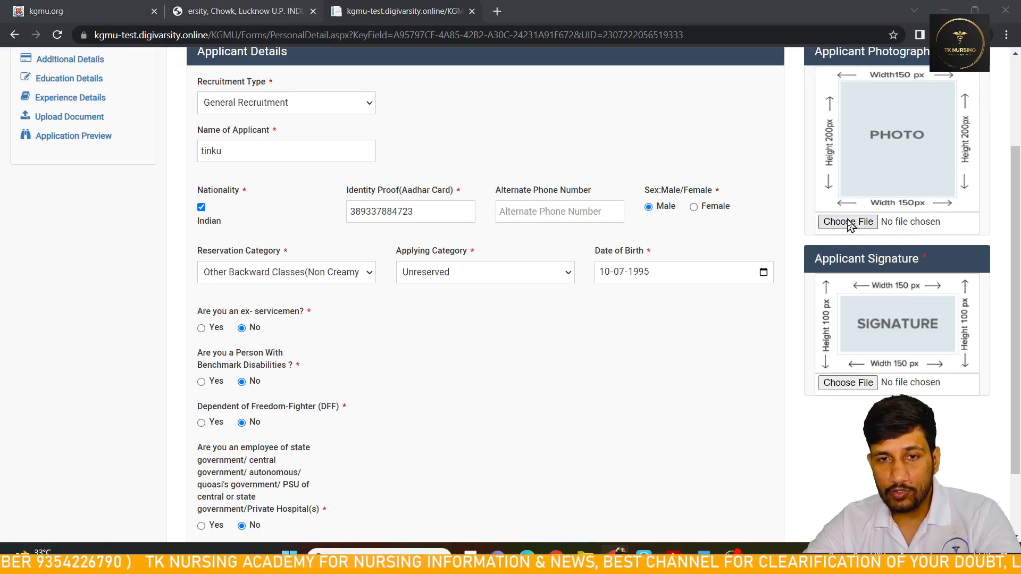
left_click(849, 222)
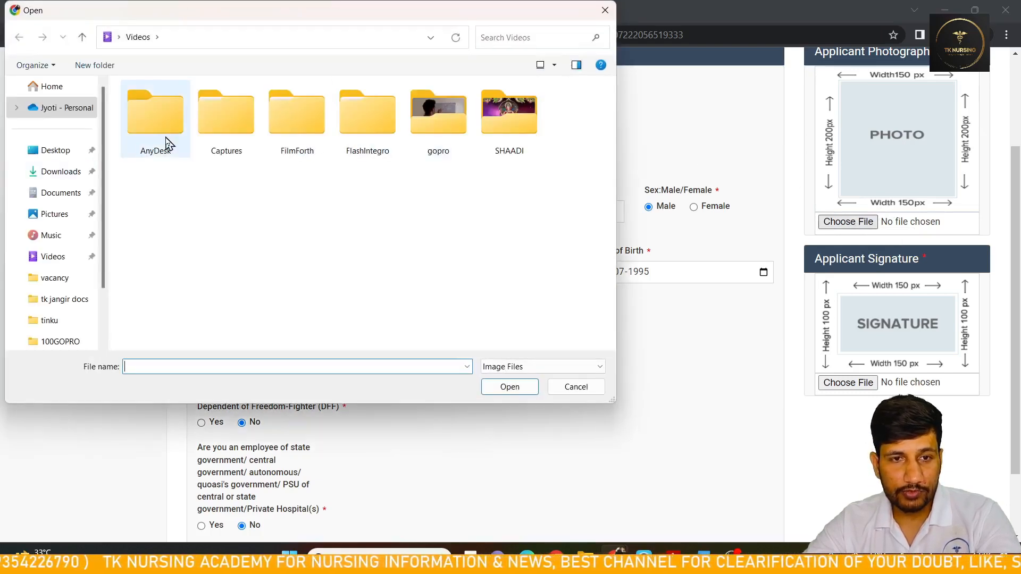
left_click(60, 175)
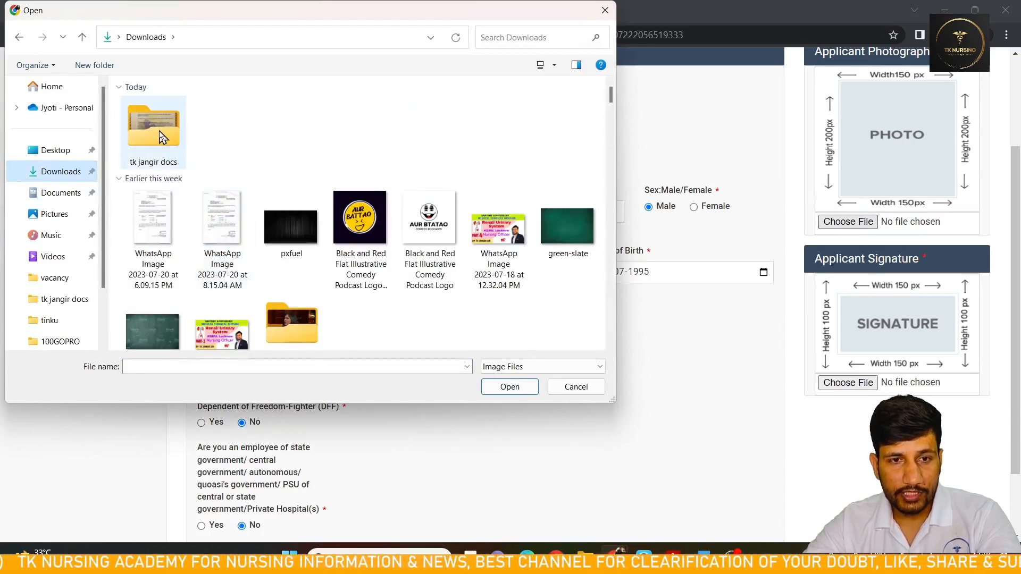
double_click(154, 131)
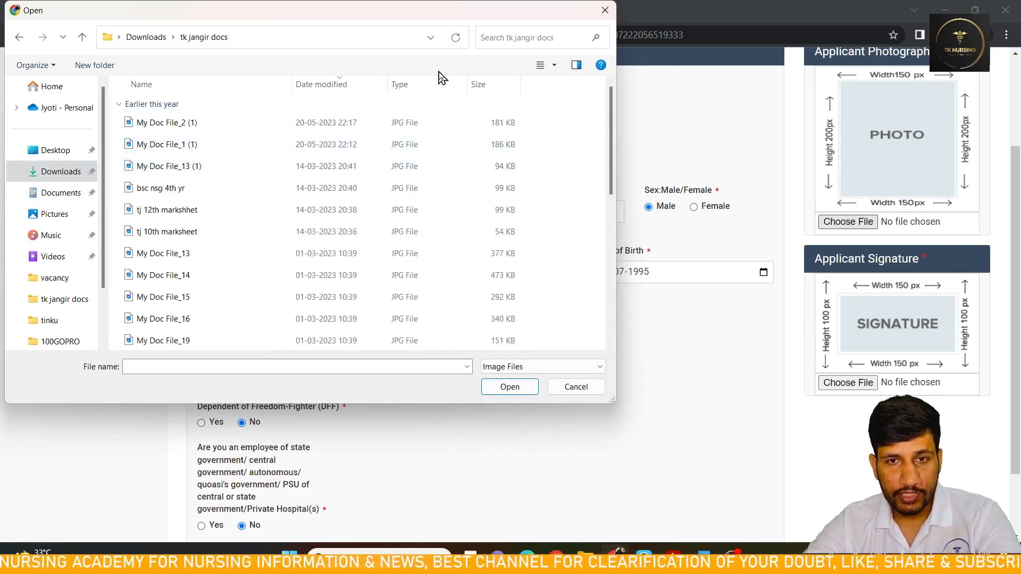
scroll(194, 232, "down", 1)
scroll(194, 233, "down", 2)
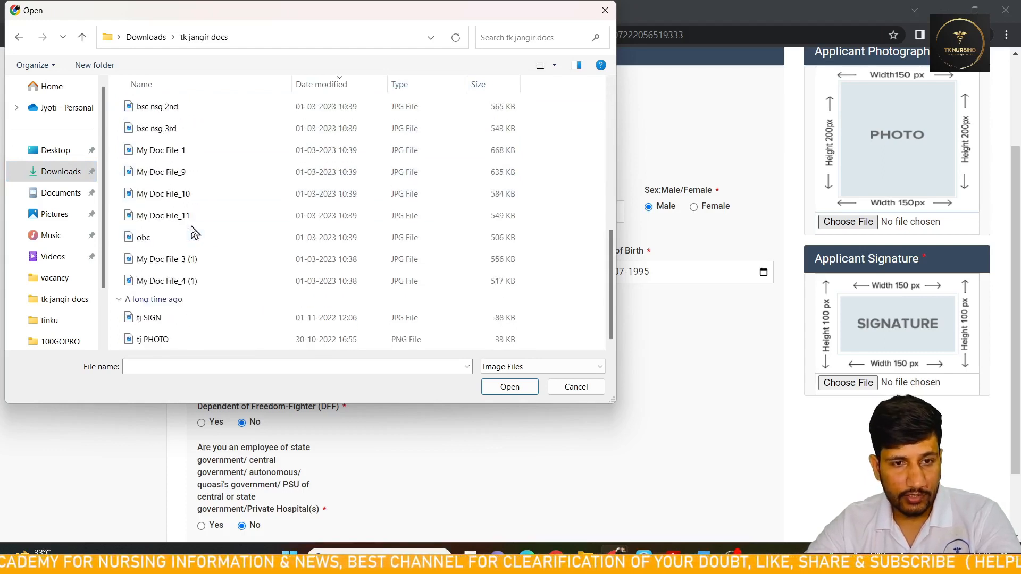
left_click(167, 339)
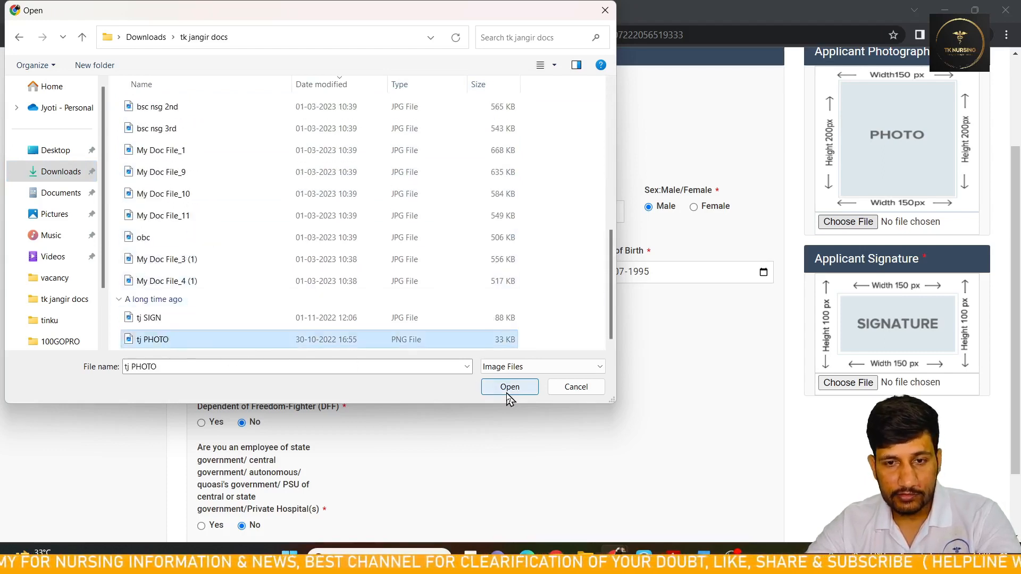
left_click(508, 392)
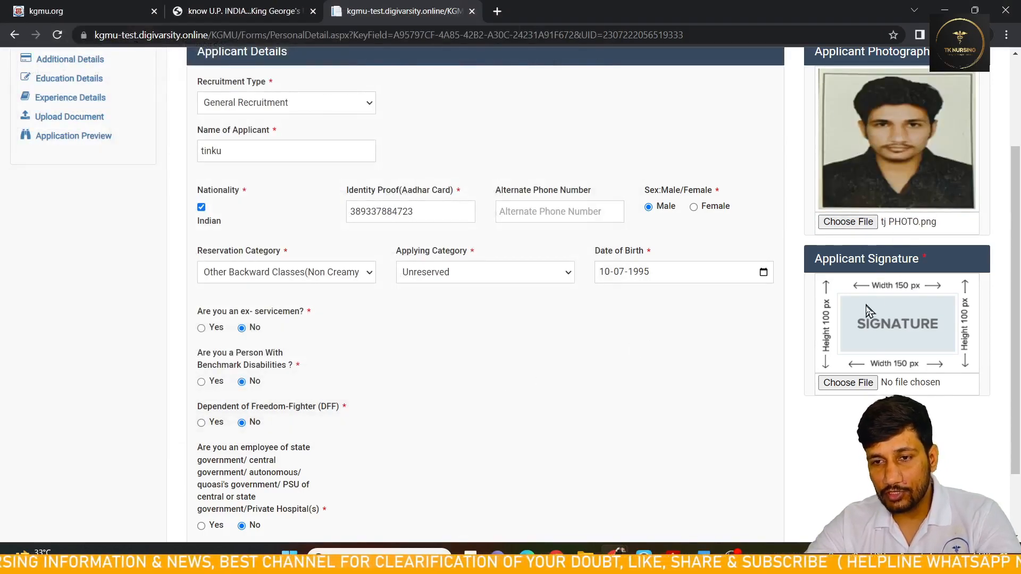
Step: Upload tj SIGN from the same folder as the applicant signature
left_click(855, 390)
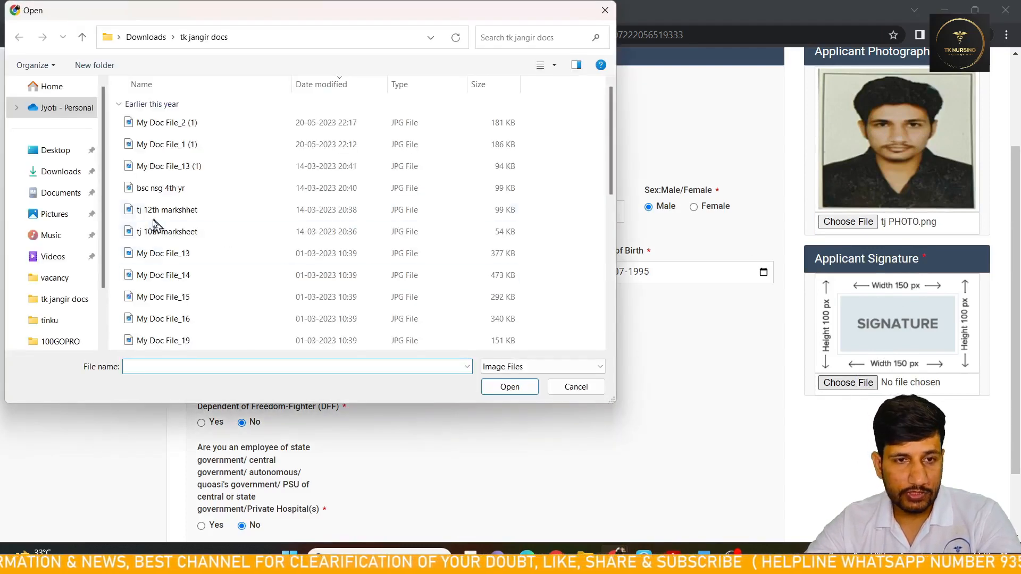
scroll(160, 202, "down", 6)
left_click(177, 322)
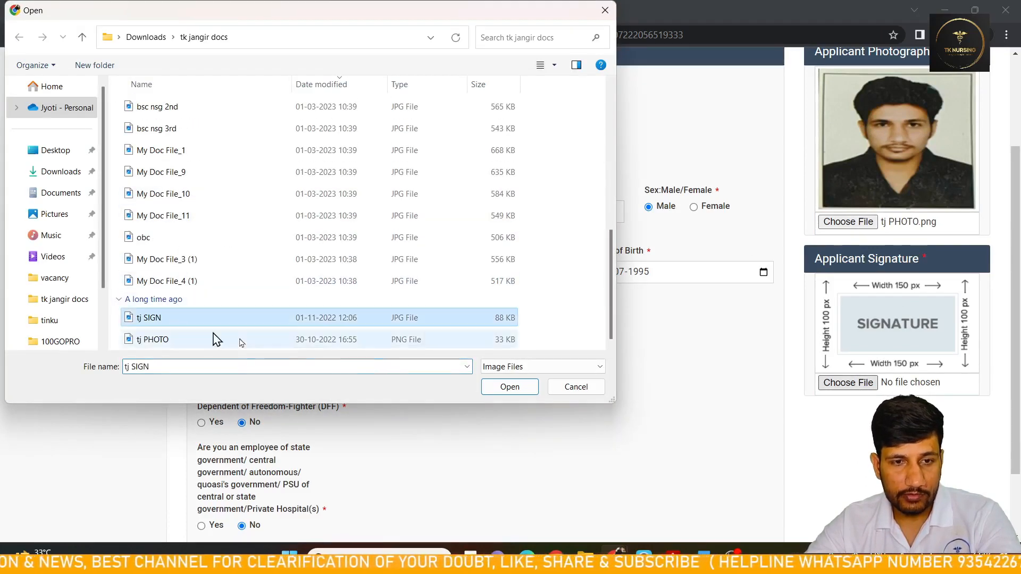
left_click(522, 390)
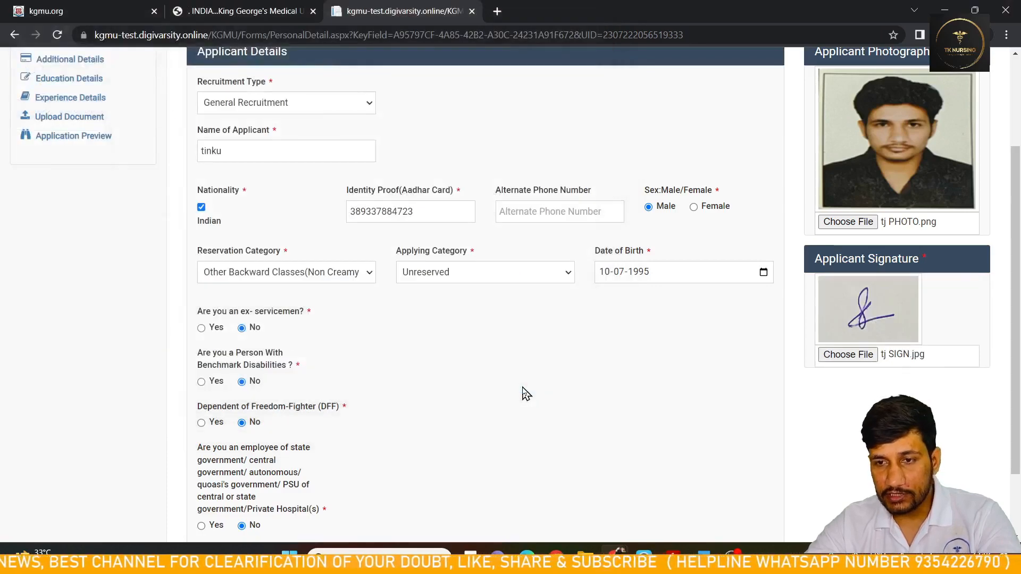
scroll(681, 375, "down", 2)
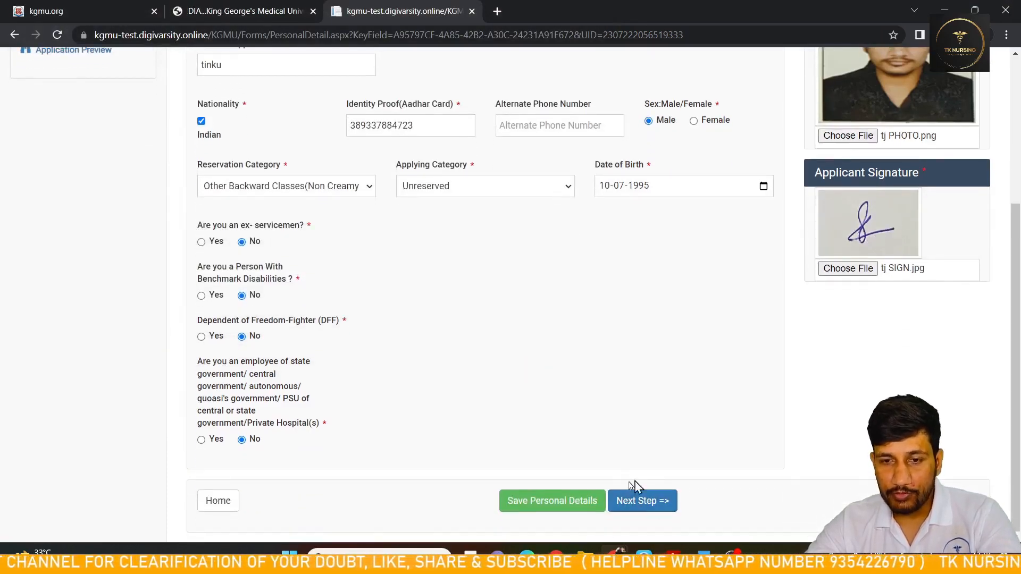
Step: Continue to Additional Details and enter the father's and mother's names
left_click(644, 501)
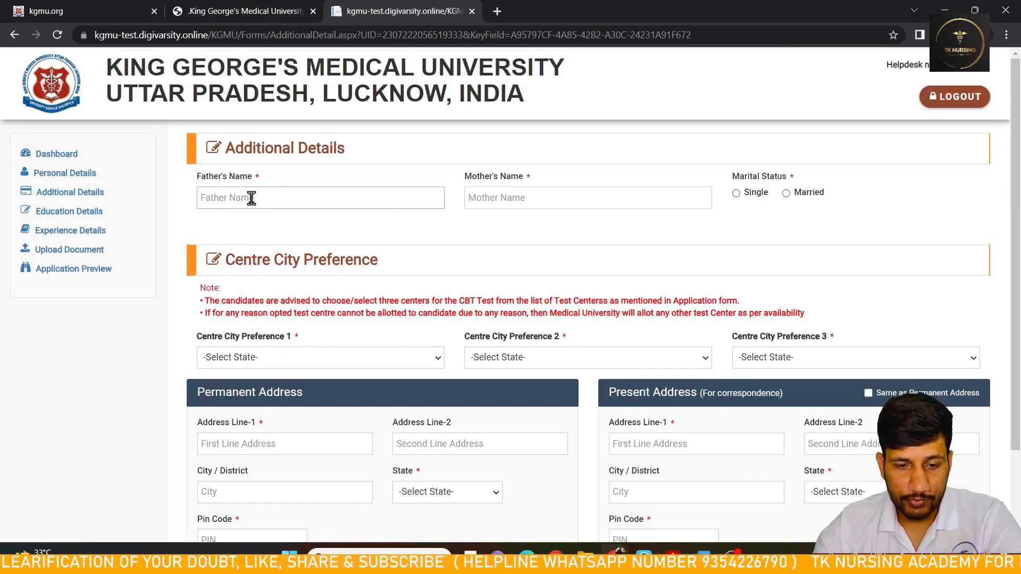
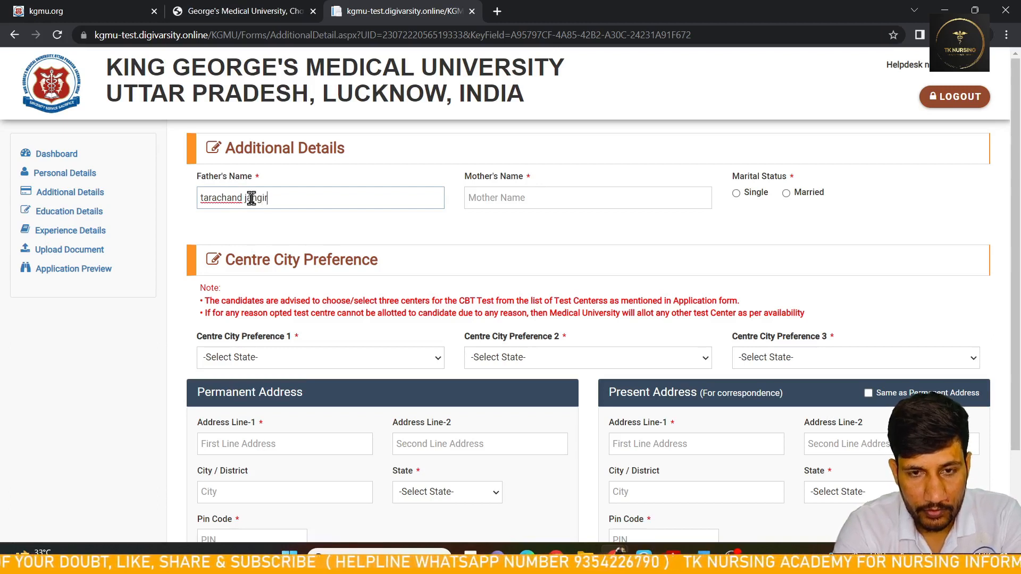
key("Tab")
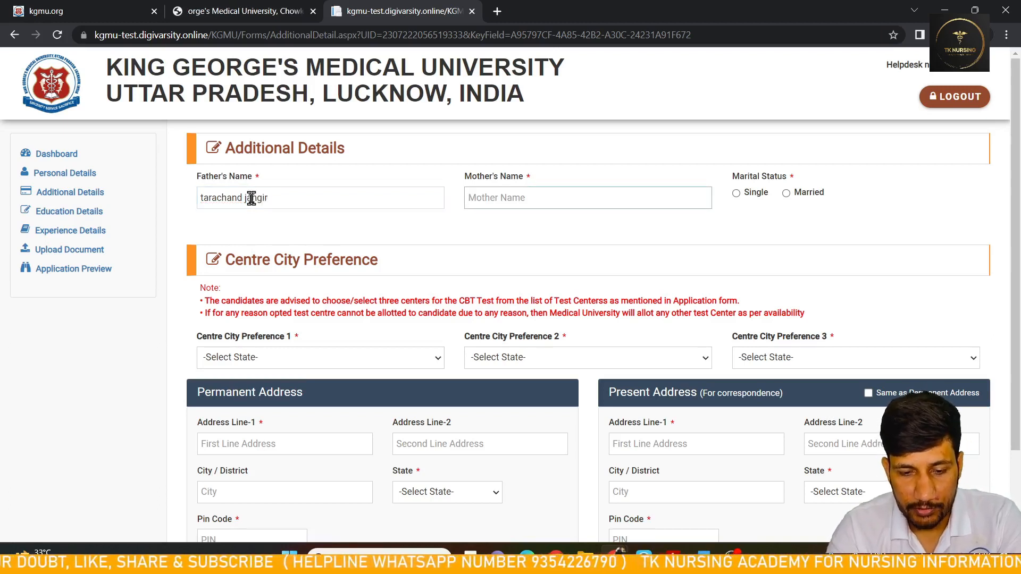
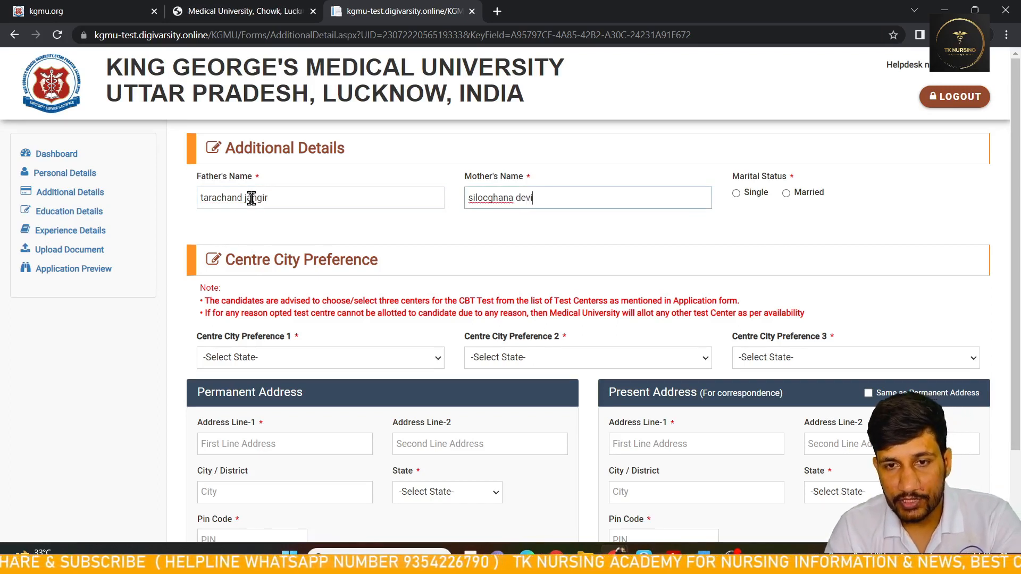
key("Left")
key("Left")
key("Left")
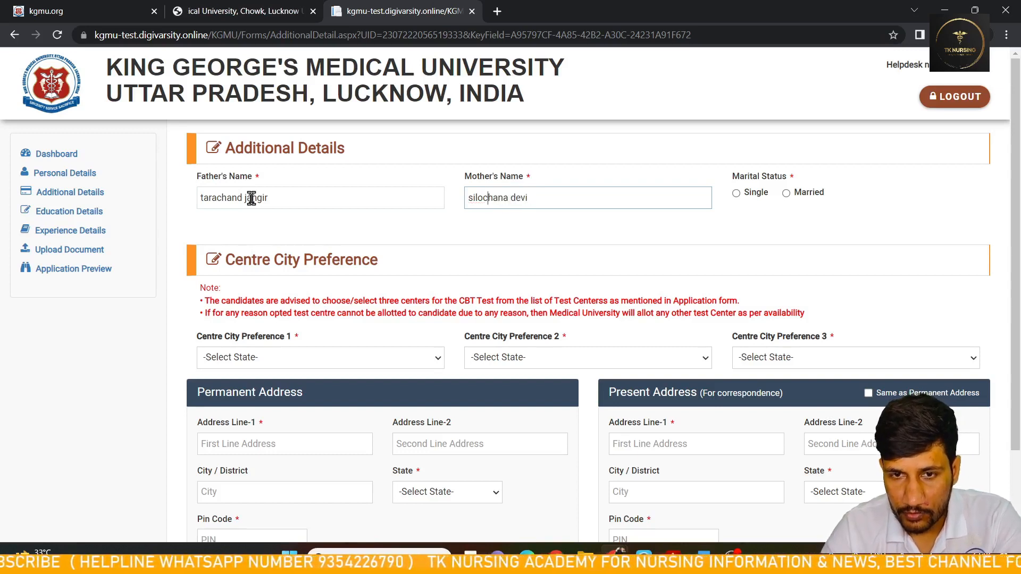
key("Right")
key("Right")
key("Right")
key("Right")
key("Right")
key("Right")
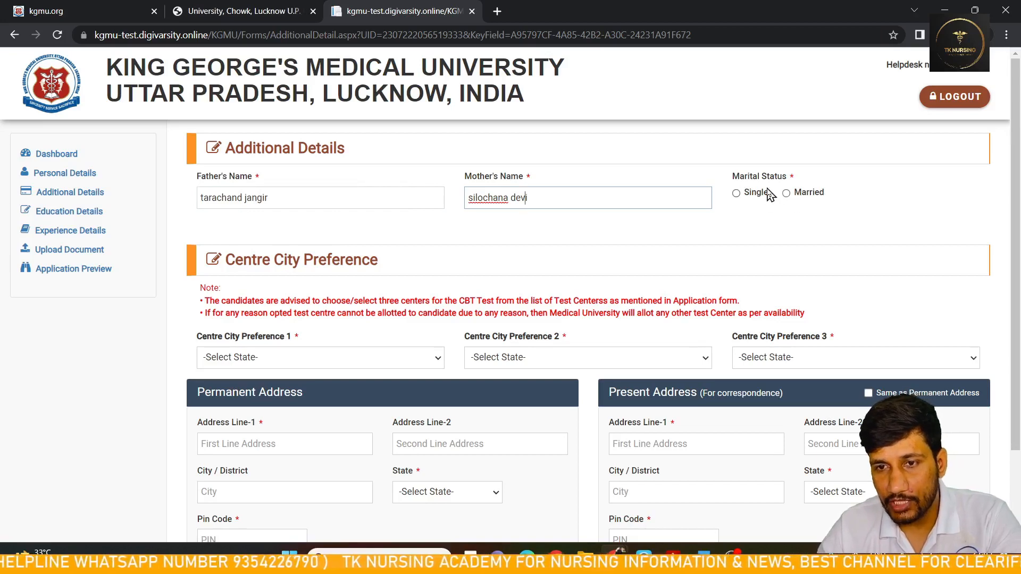
Step: Set marital status to Single instead of Married
left_click(786, 194)
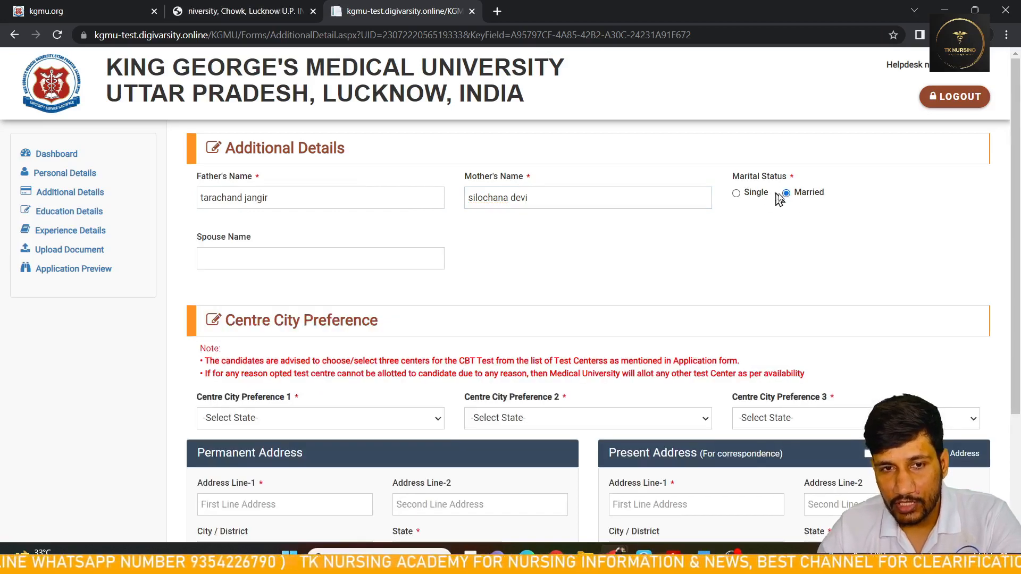
left_click(736, 194)
scroll(724, 213, "down", 2)
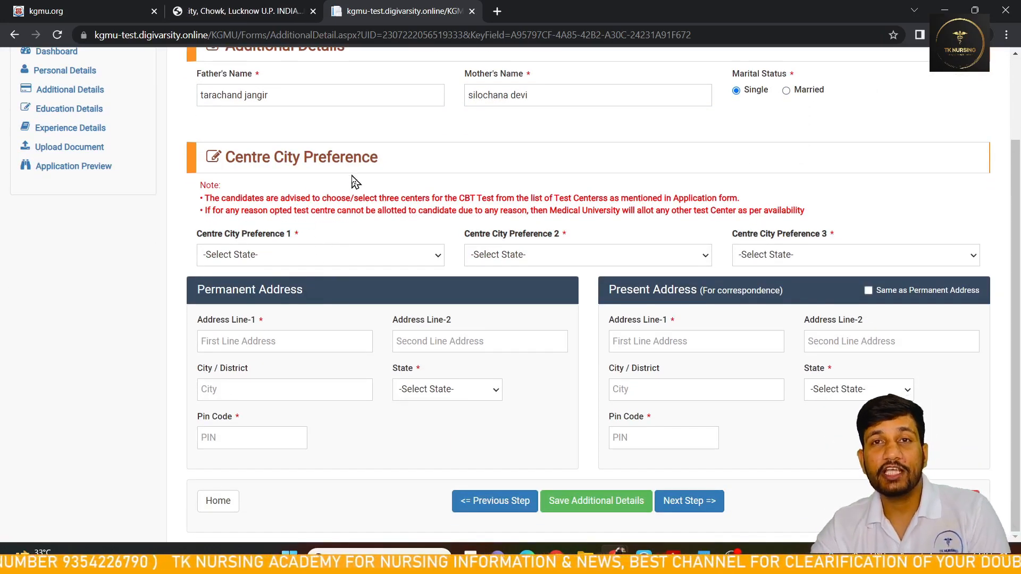
Step: Choose DELHI-NCR, AGRA and DEHRADUN as the first, second and third centre city preferences
left_click(387, 260)
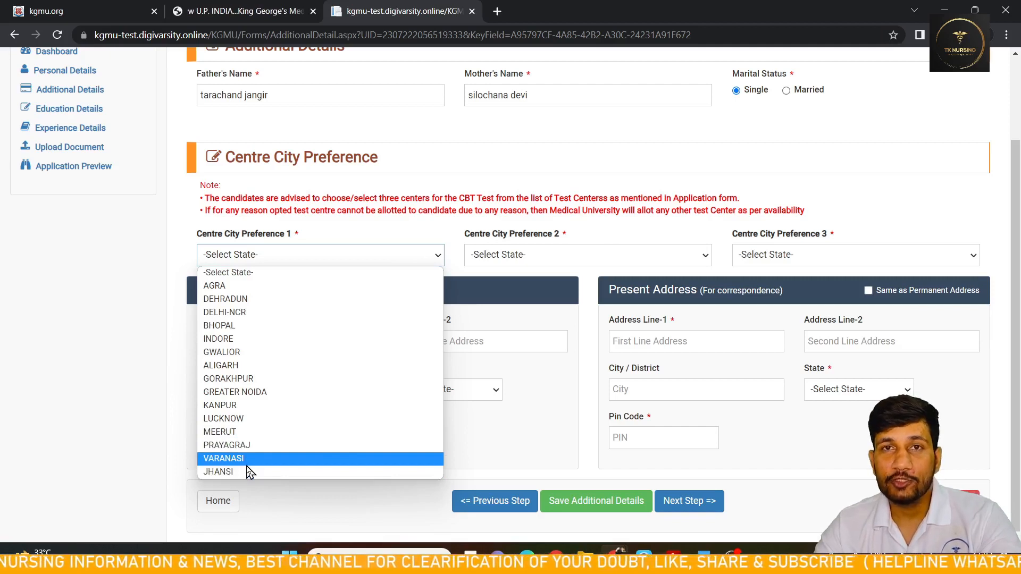
left_click(267, 318)
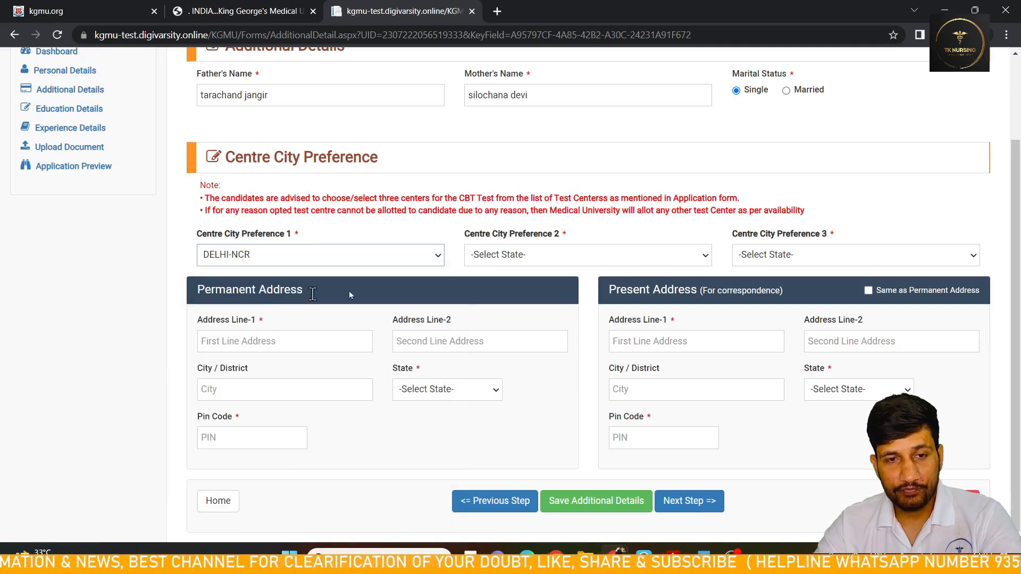
left_click(515, 257)
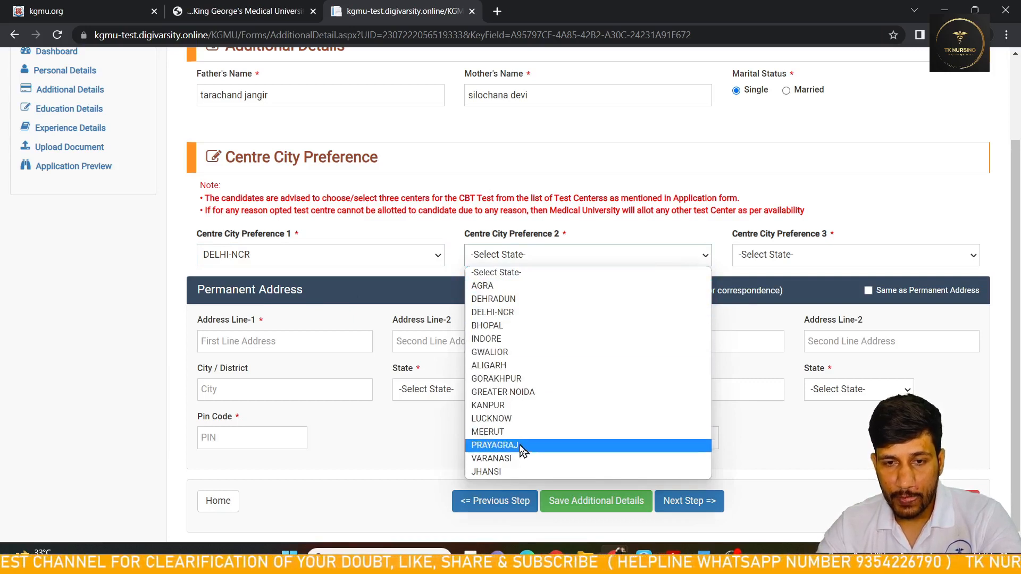
left_click(483, 286)
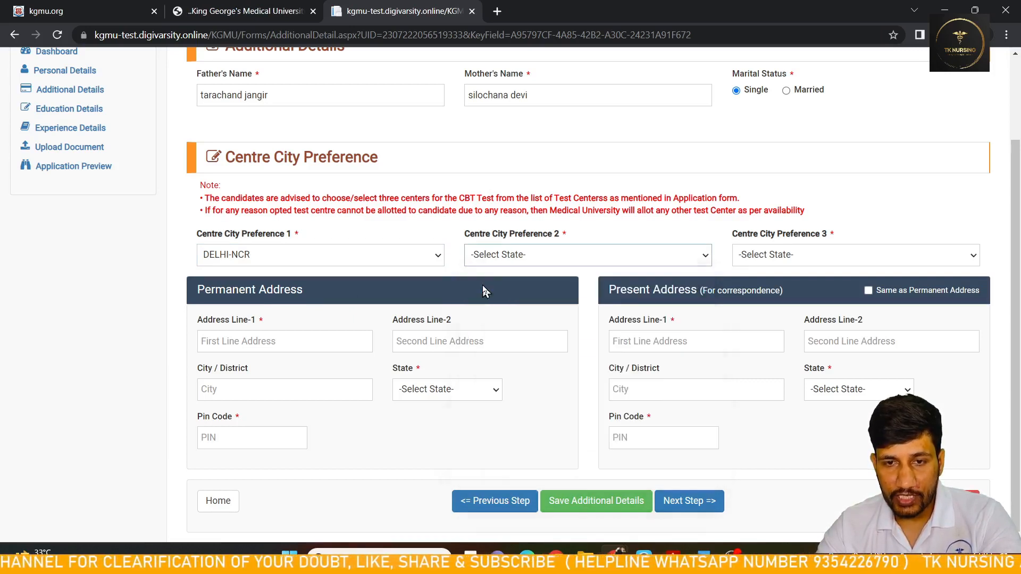
left_click(778, 260)
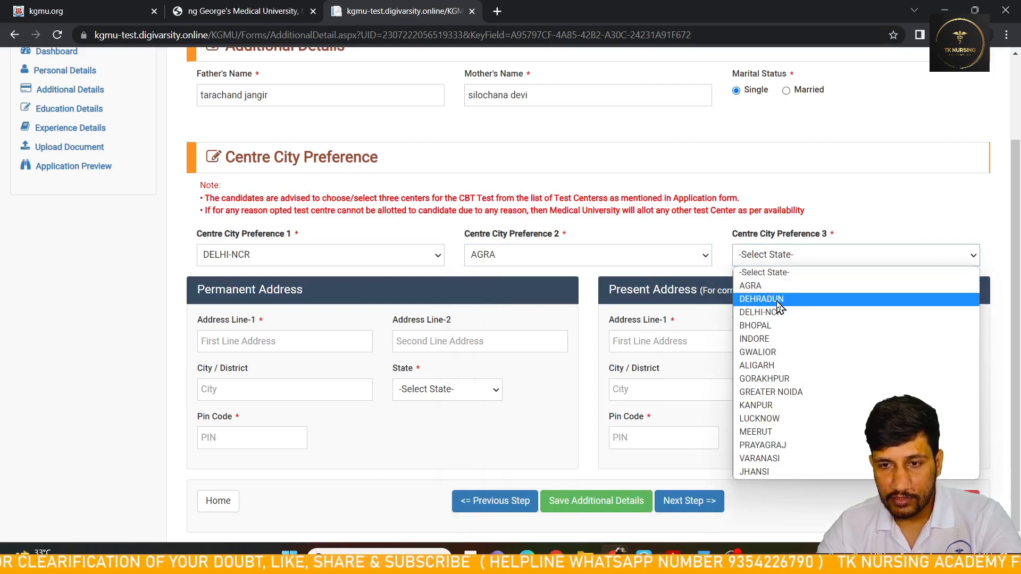
left_click(777, 301)
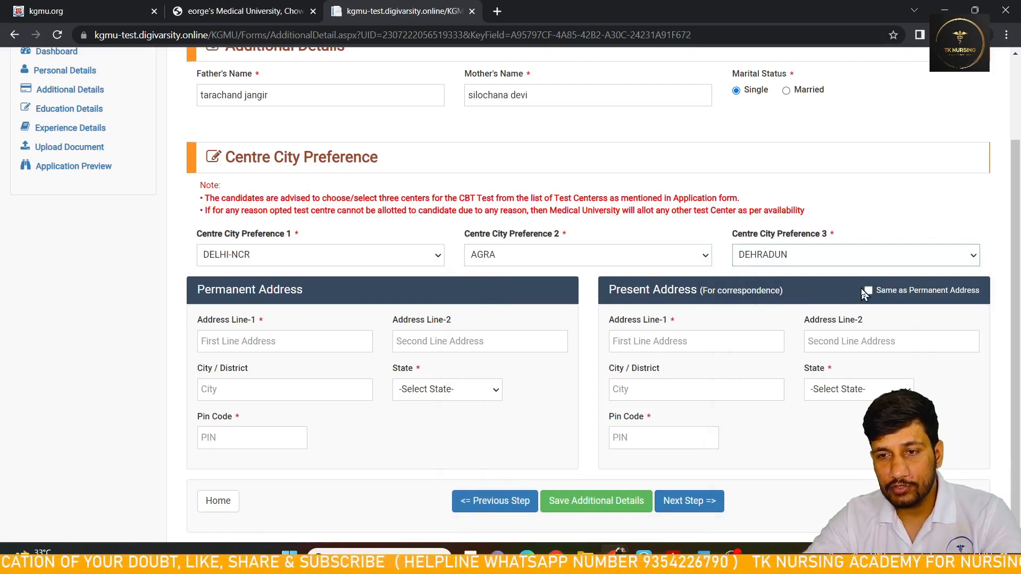
left_click(280, 332)
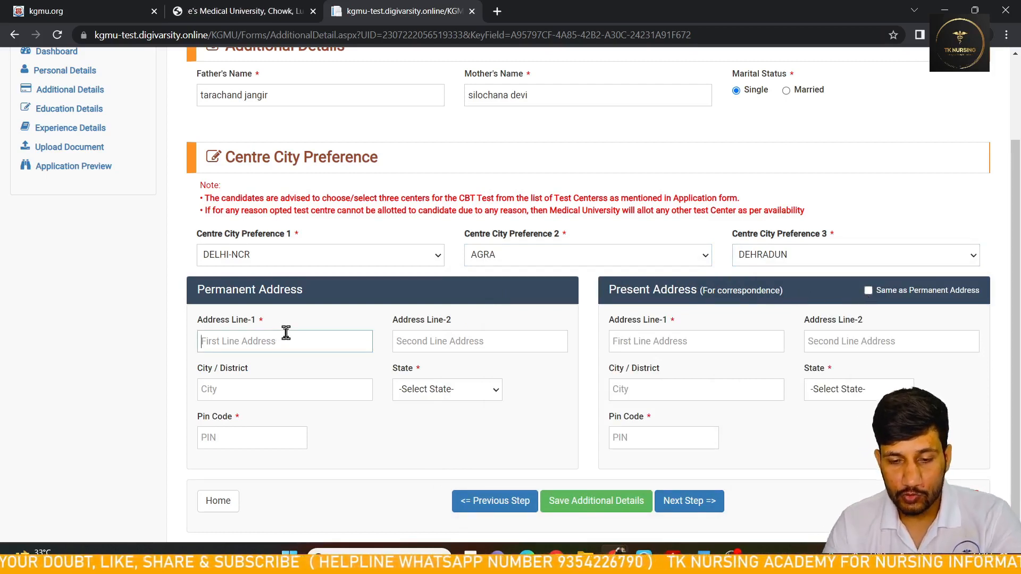
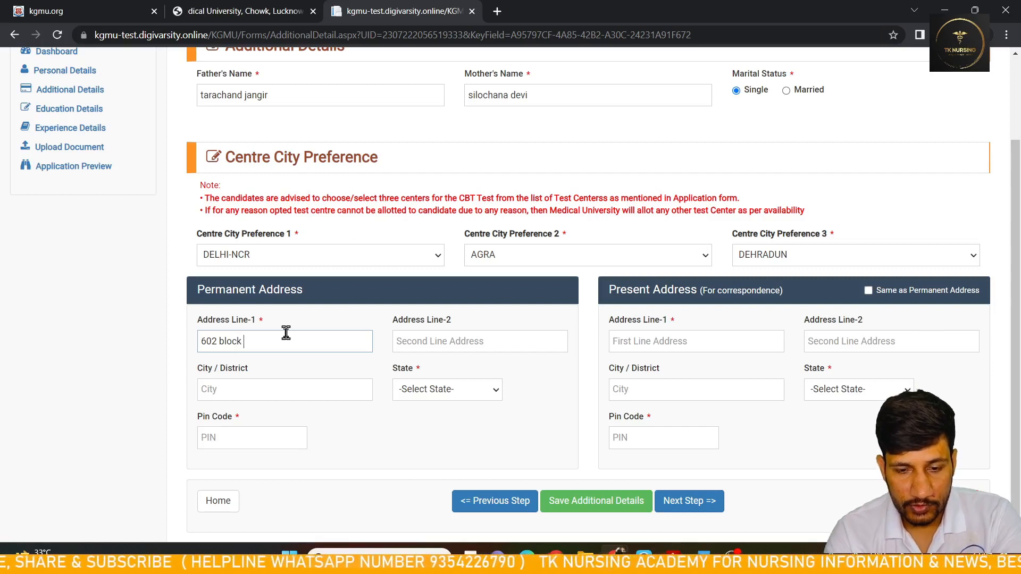
Step: Enter the permanent address lines and city
key("Tab")
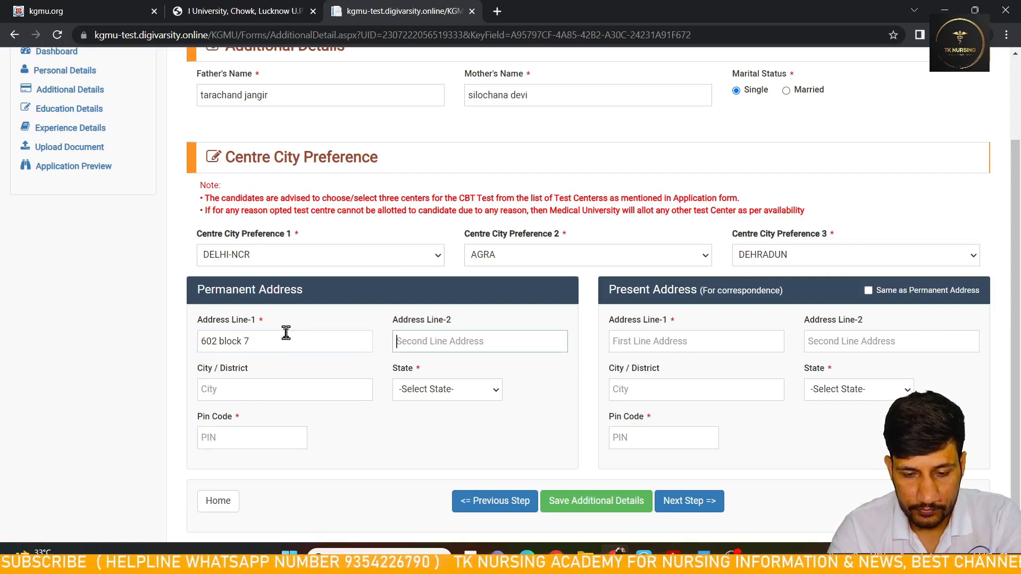
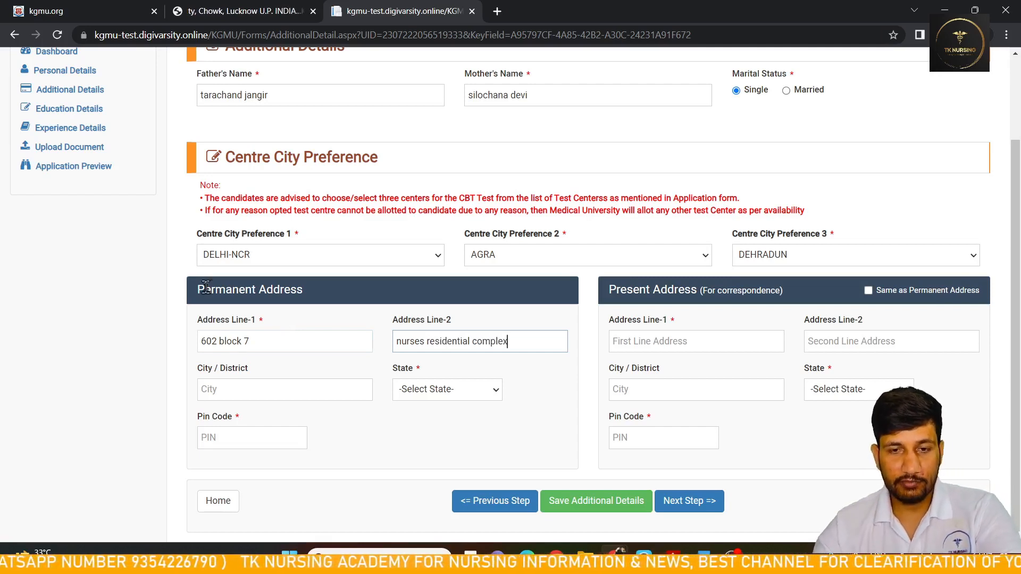
left_click(273, 396)
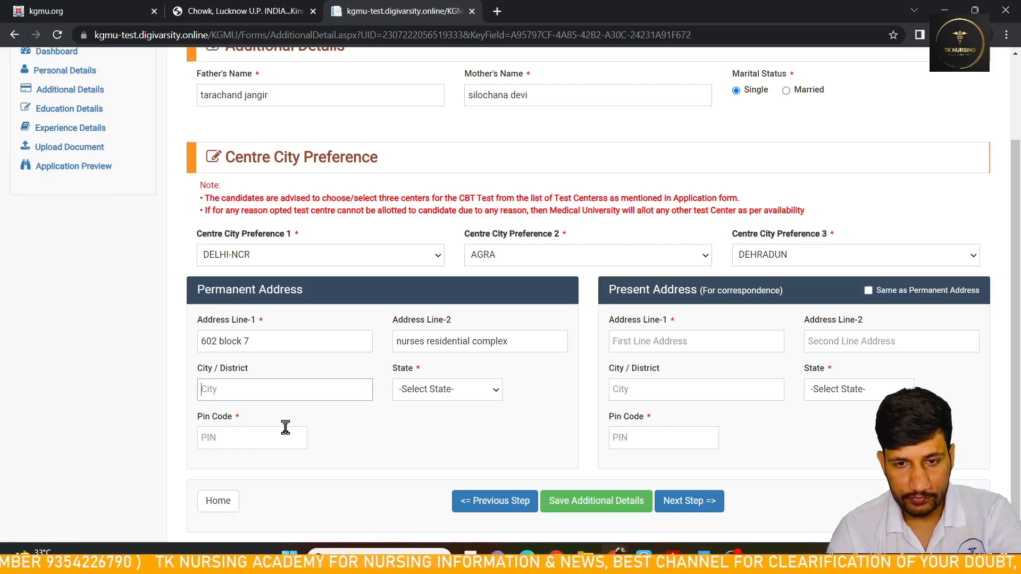
left_click(526, 341)
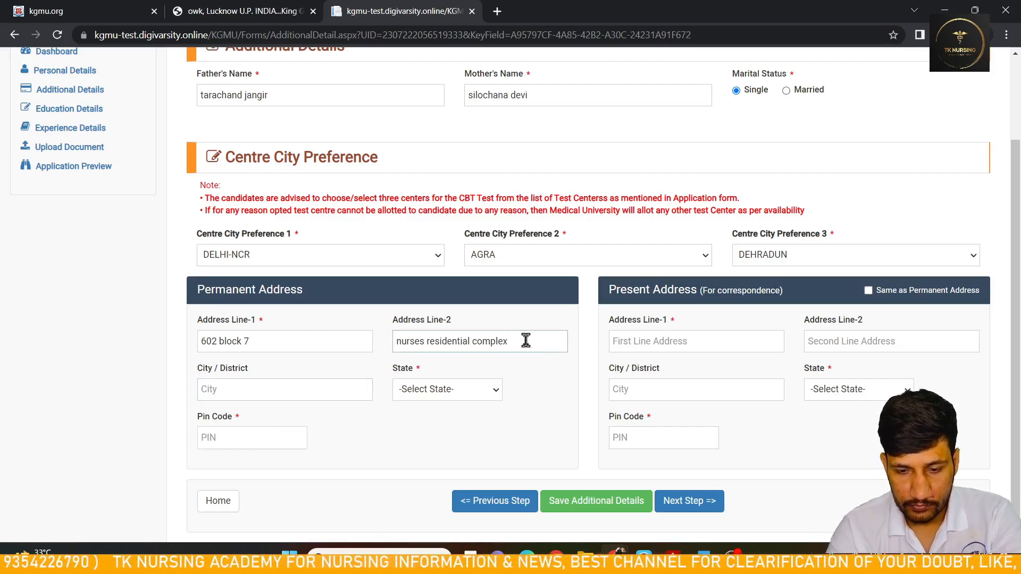
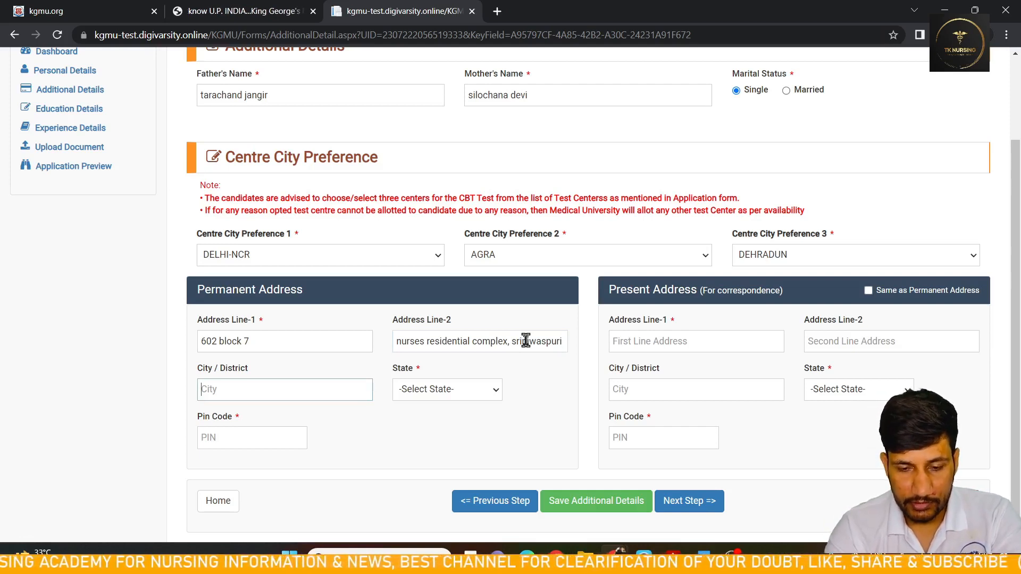
Step: Choose Delhi as the state, enter the PIN code, and copy it to the present address
key("Tab")
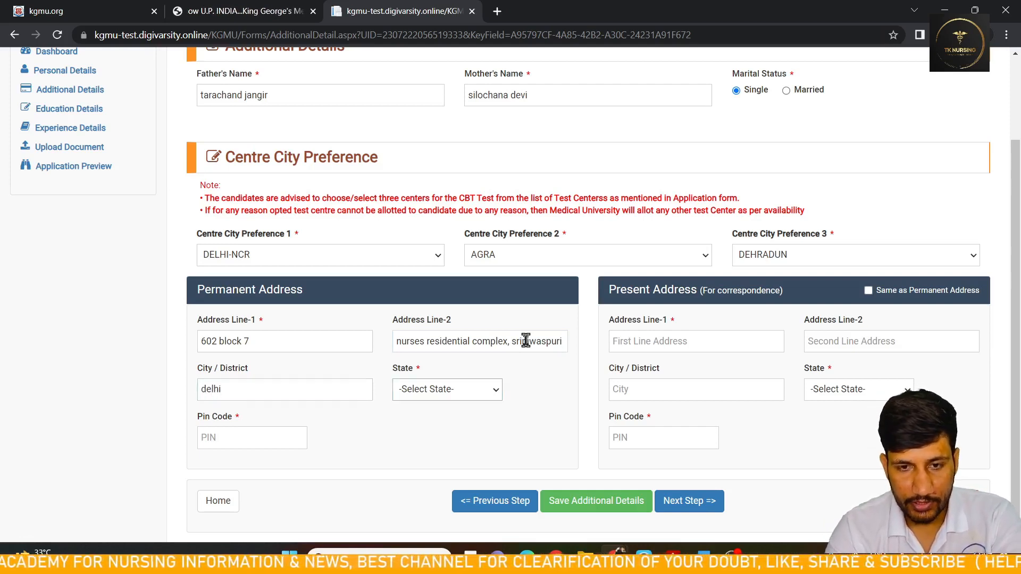
left_click(446, 389)
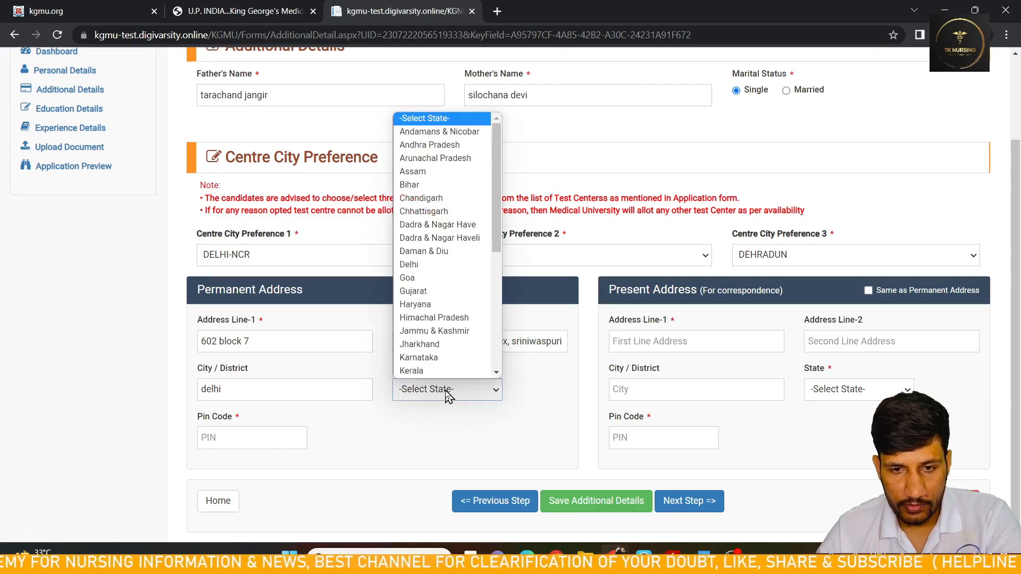
left_click(423, 265)
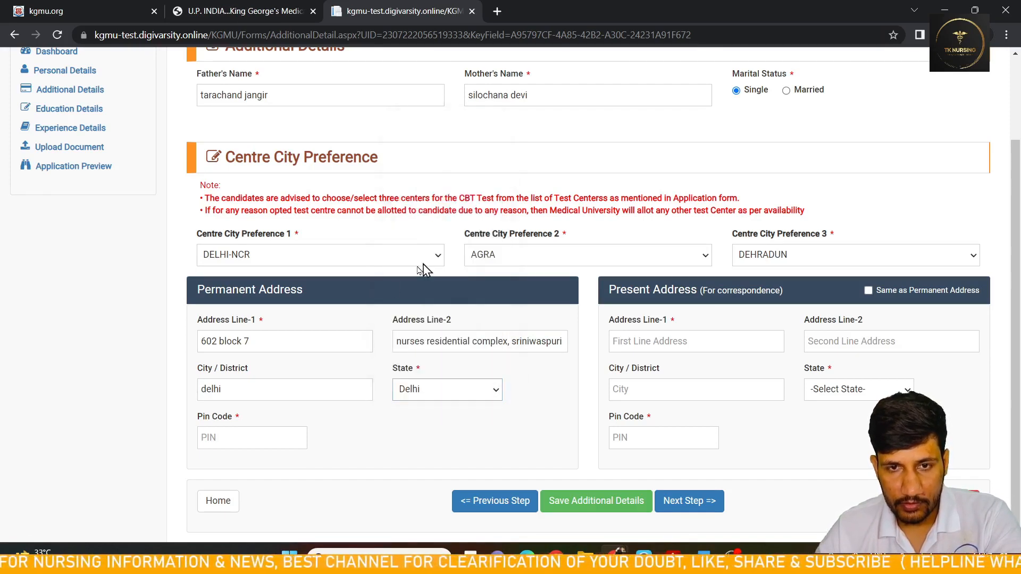
left_click(283, 443)
type("1100")
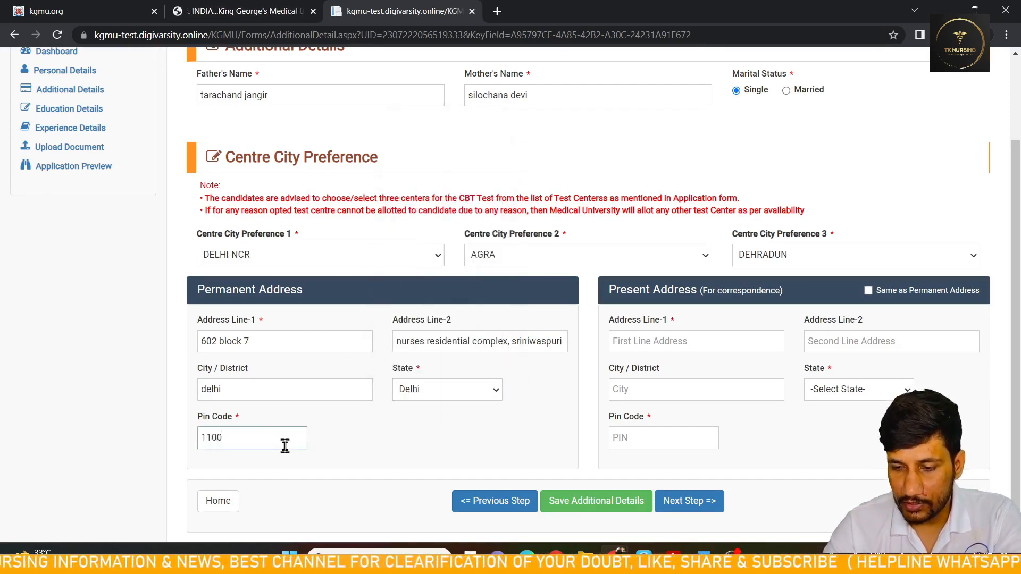
type("65")
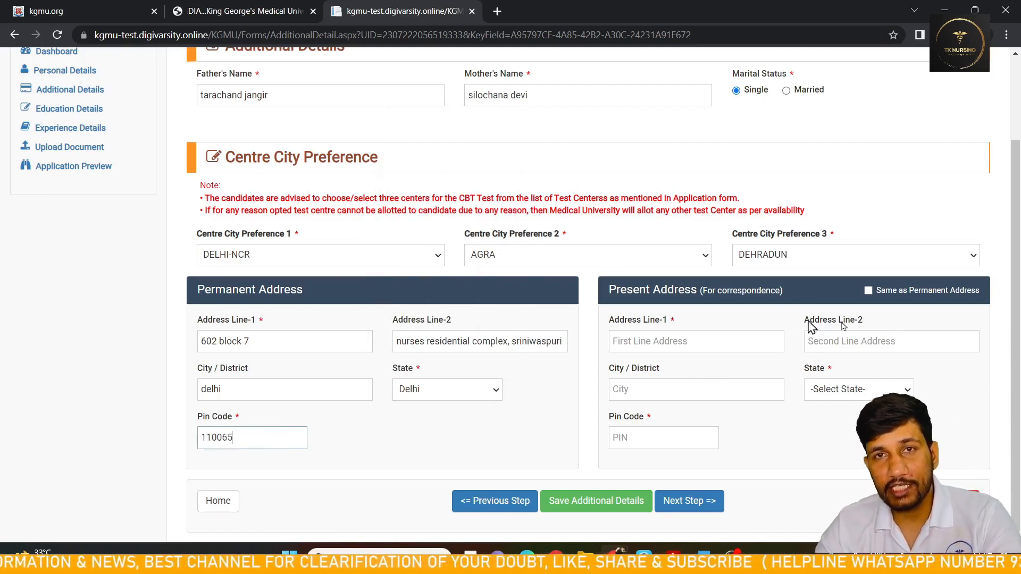
left_click(869, 291)
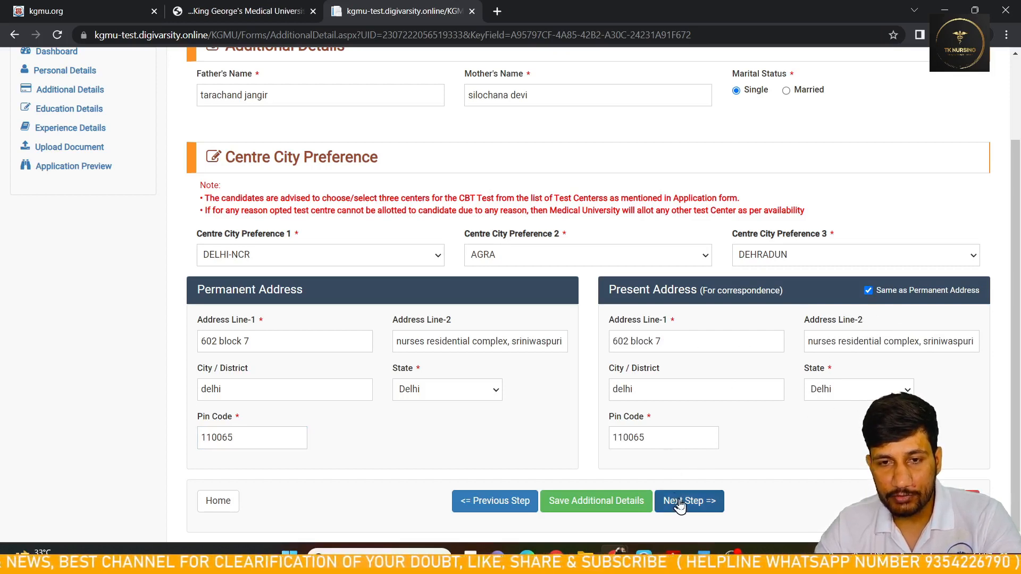
Step: Save the Additional Details and acknowledge the 'Data Submitted Successfully' alert
scroll(606, 377, "up", 3)
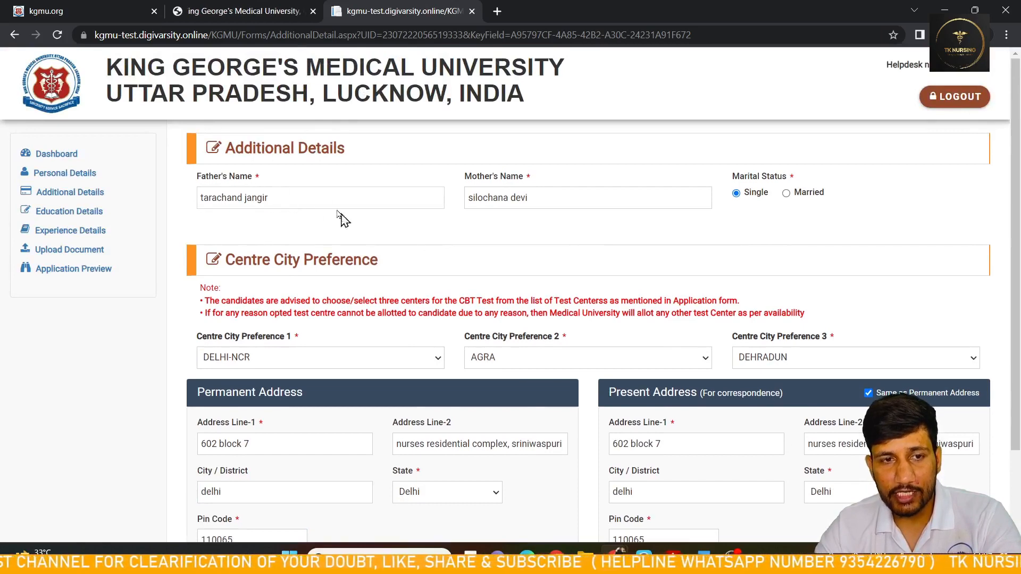
scroll(392, 262, "down", 2)
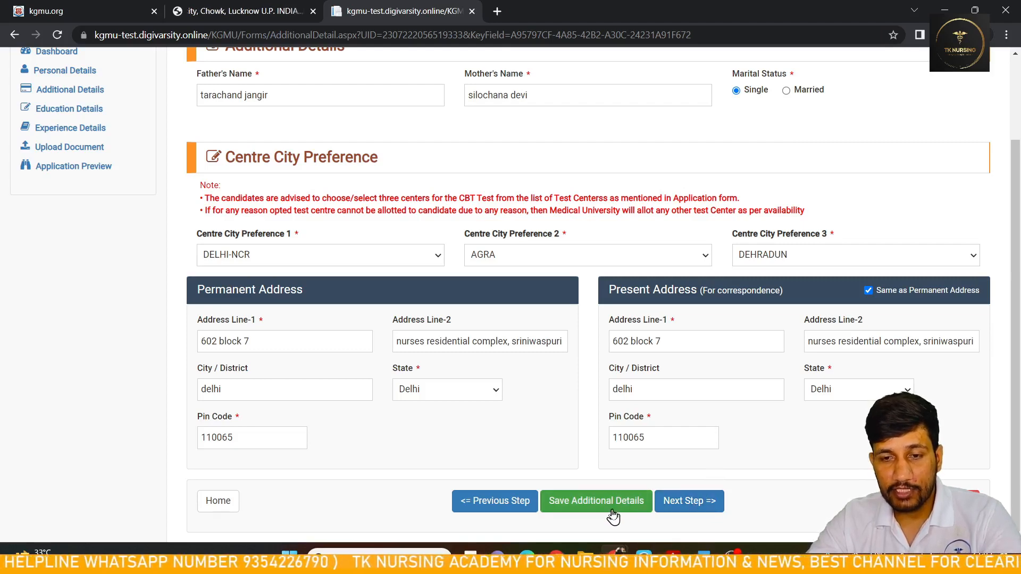
left_click(630, 512)
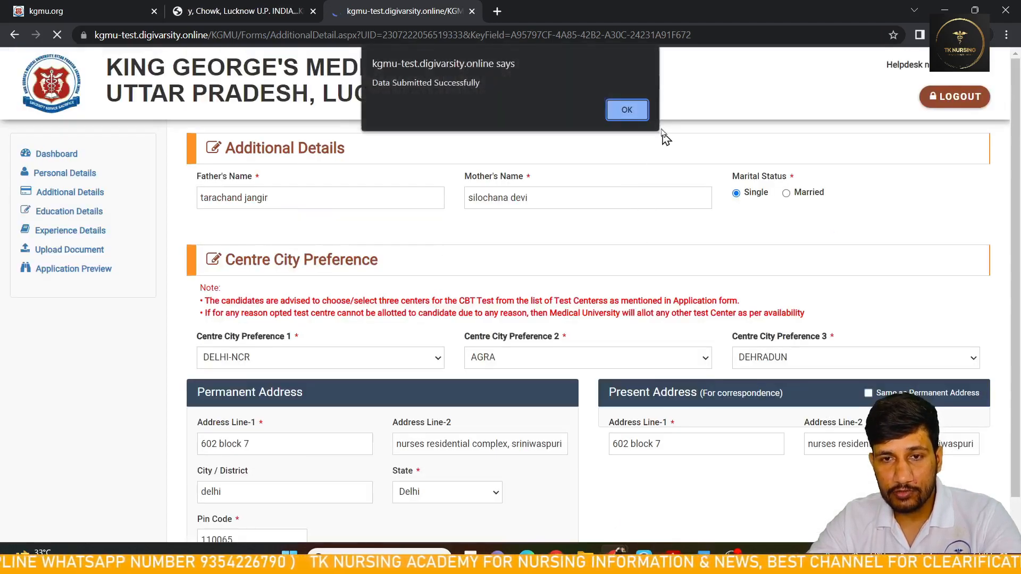
left_click(628, 110)
scroll(647, 196, "down", 1)
scroll(647, 195, "down", 2)
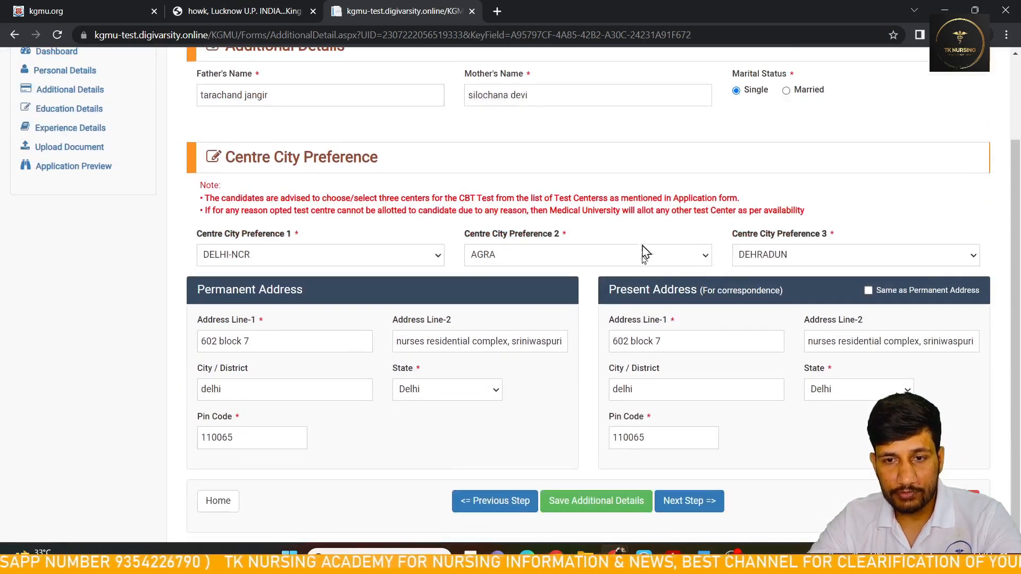
Step: Go to the education step and enter the 10th school SSDP Mandawa, board RBSE, subject ALL
left_click(688, 507)
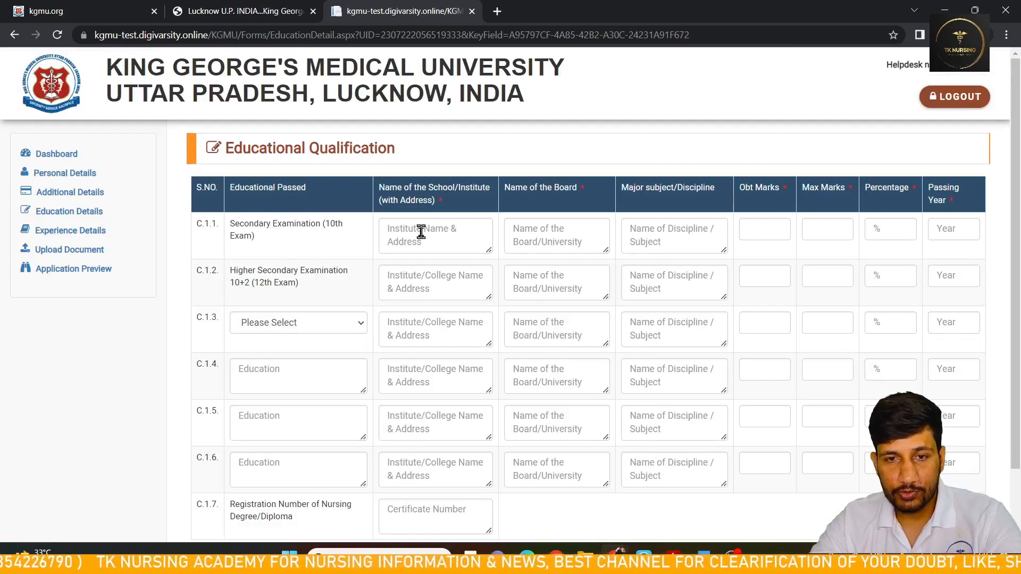
left_click(470, 239)
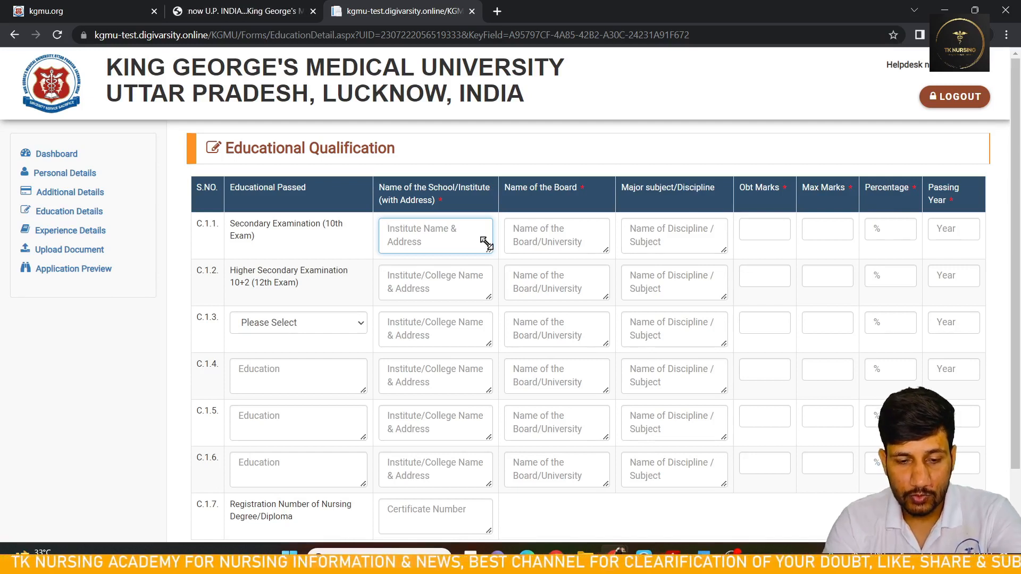
type("ssdp")
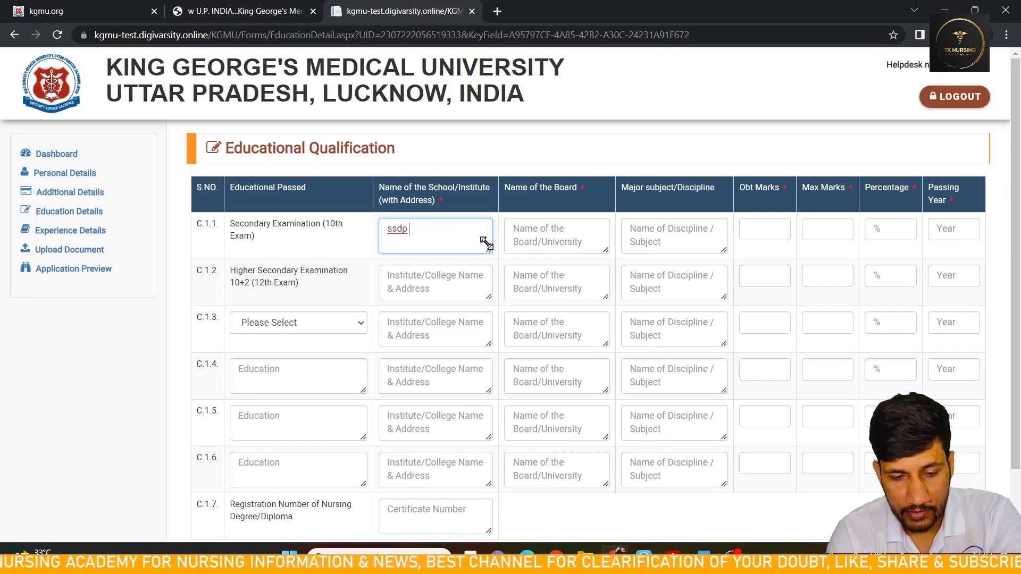
type(" school.")
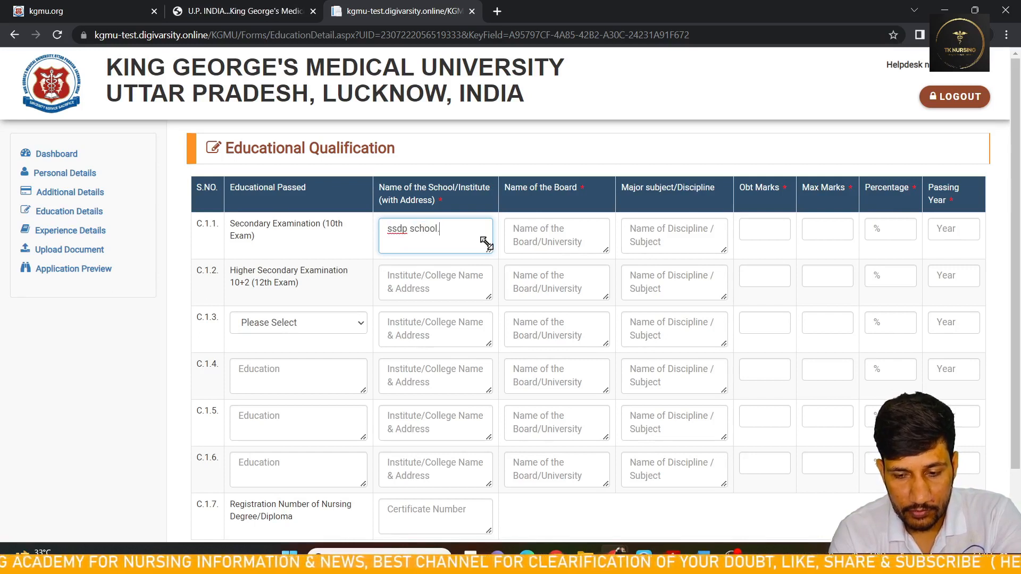
key("BackSpace")
type("m")
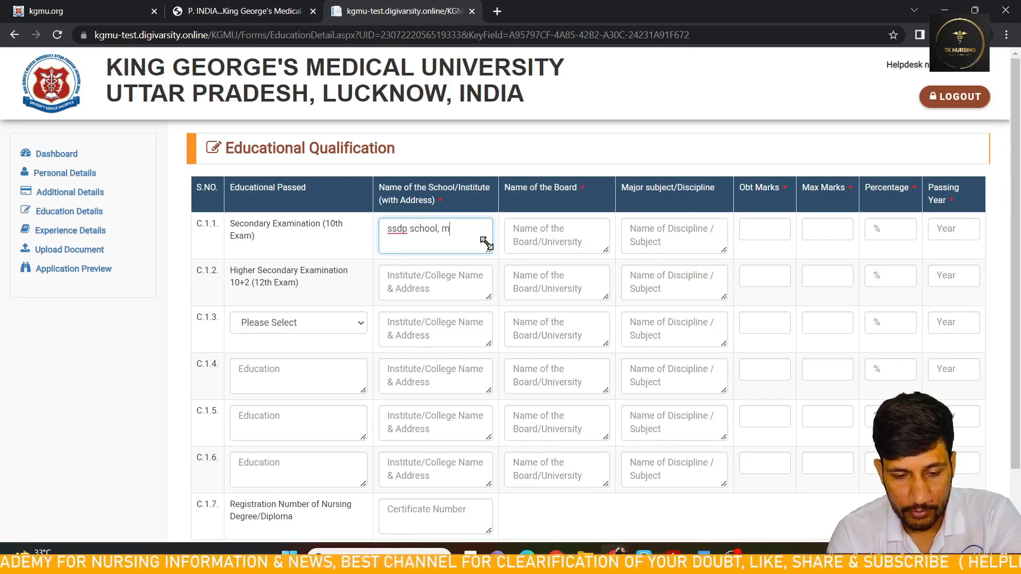
type("andawa")
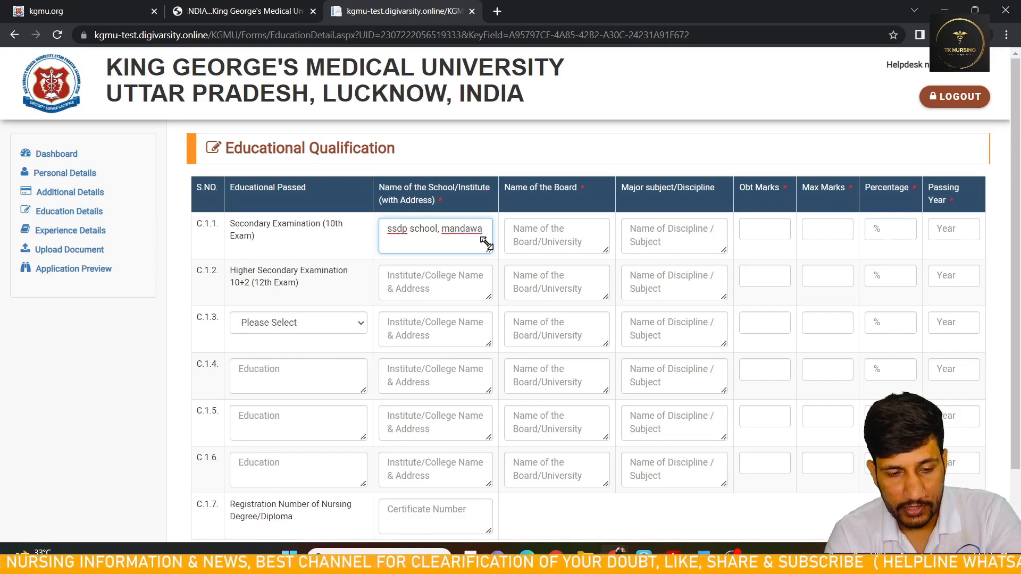
key("Tab")
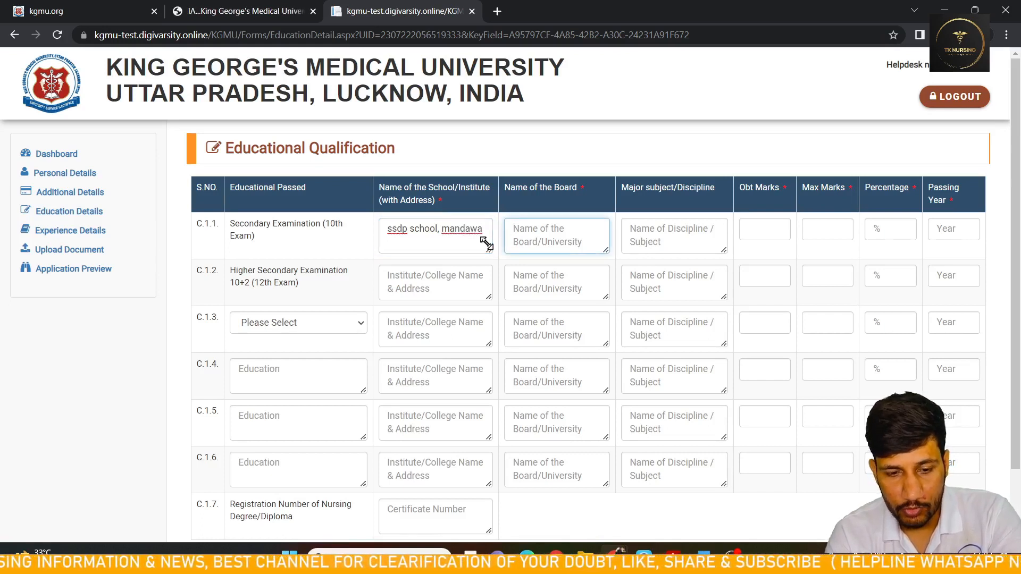
type("R")
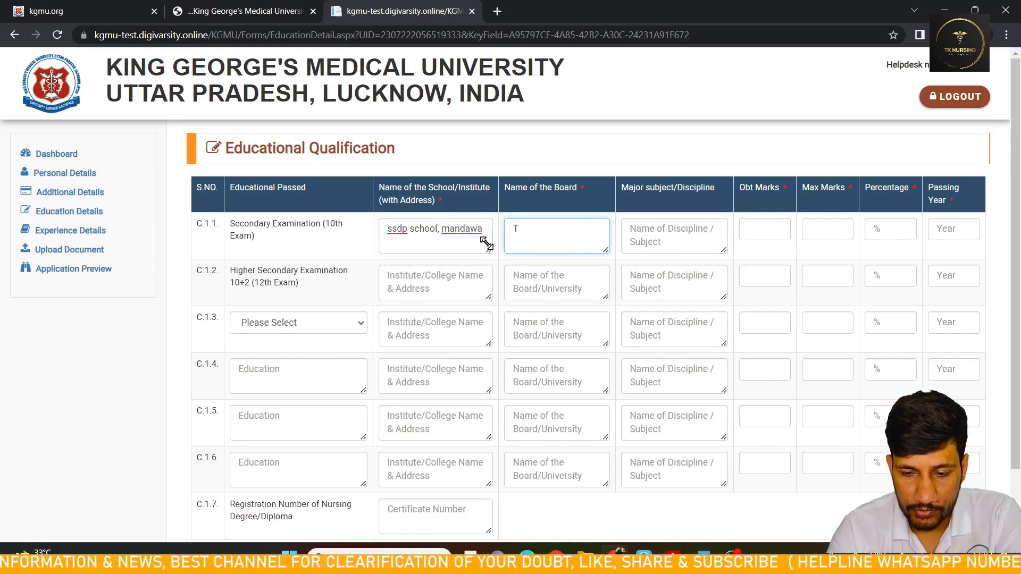
type("BSE")
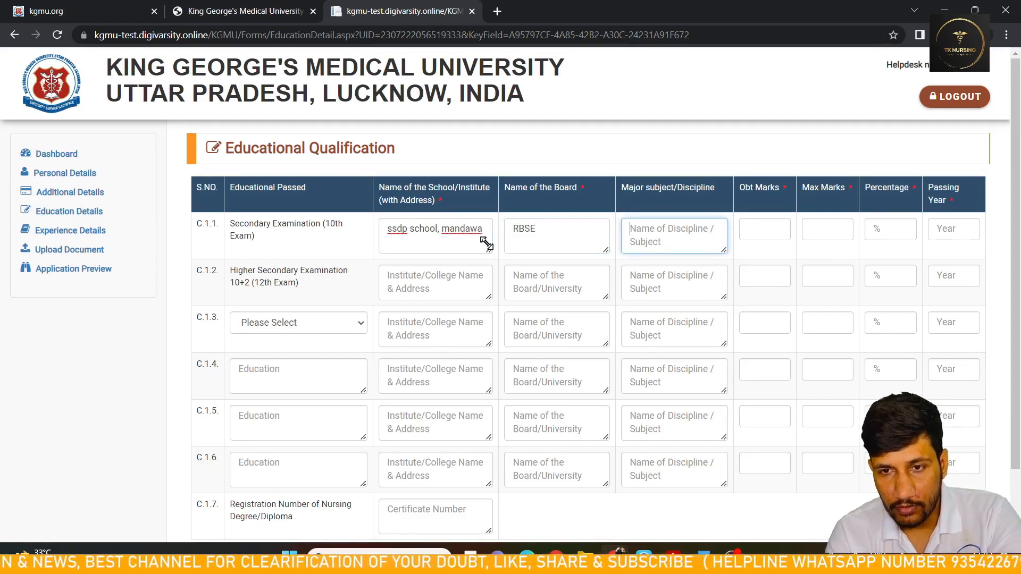
type("ALL")
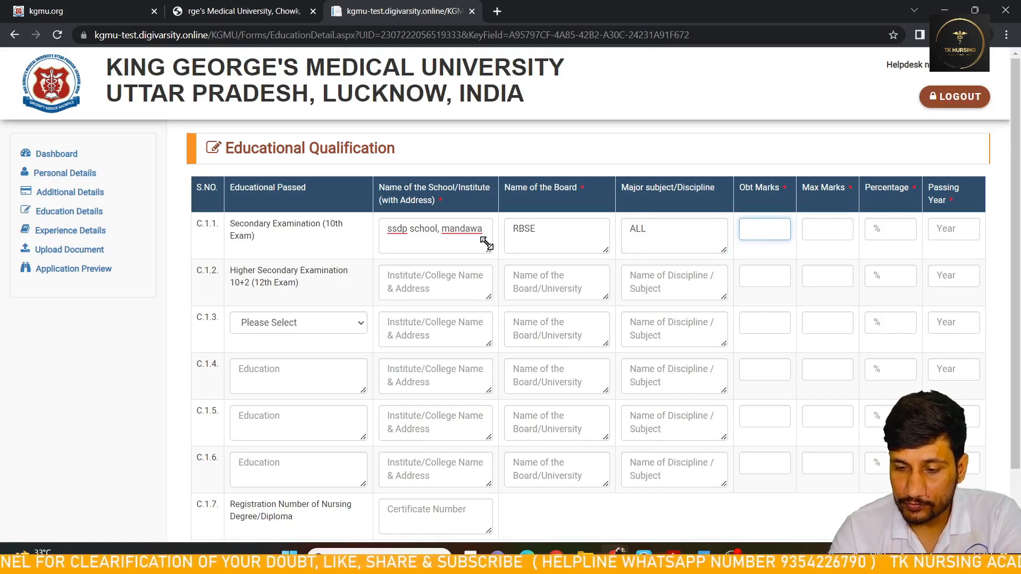
Step: Enter 10th marks 270 of 360, 61 percent, and passing year 2010
type("360")
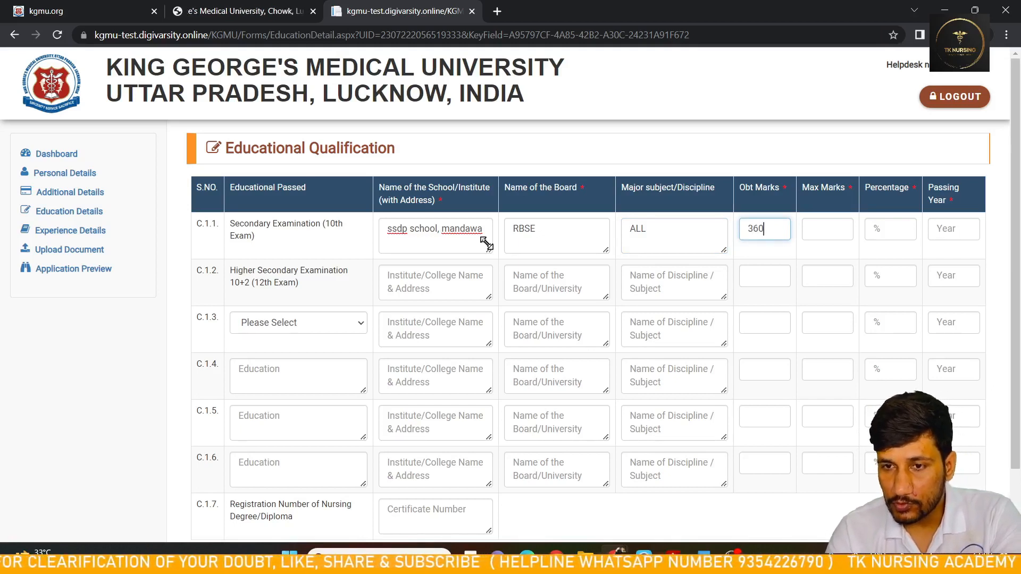
key("Tab")
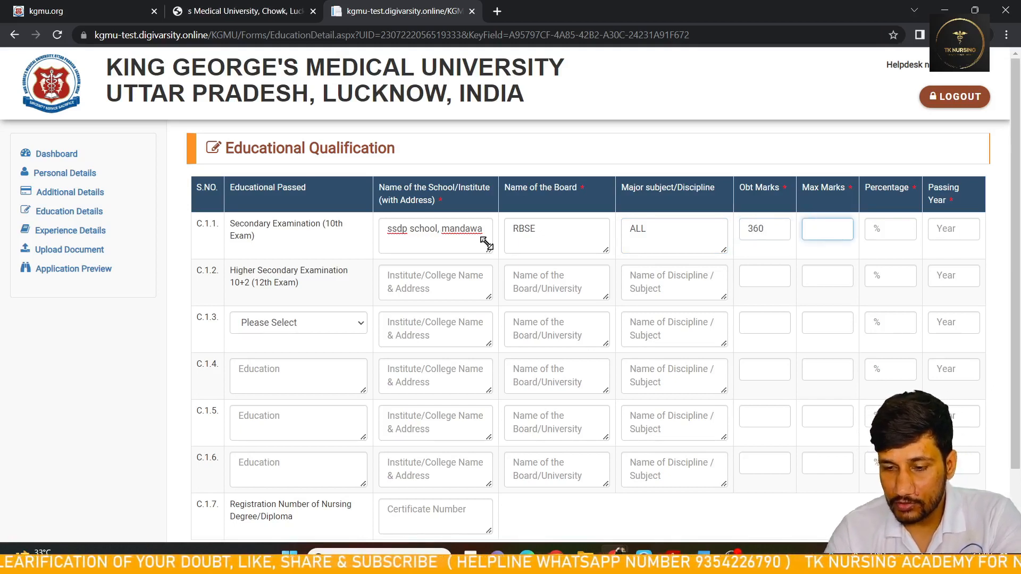
left_click(769, 228)
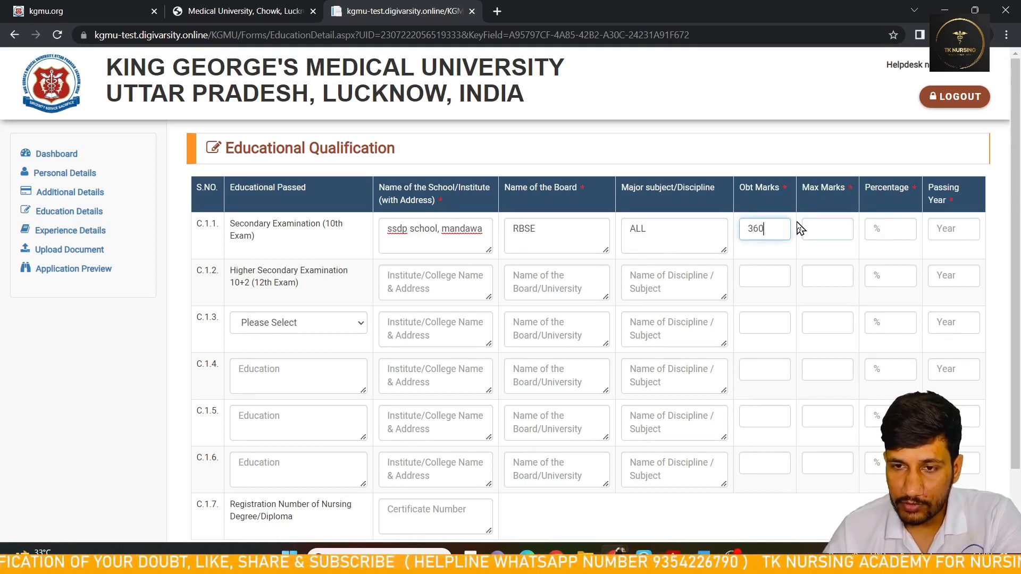
key("BackSpace")
key("BackSpace")
type("270")
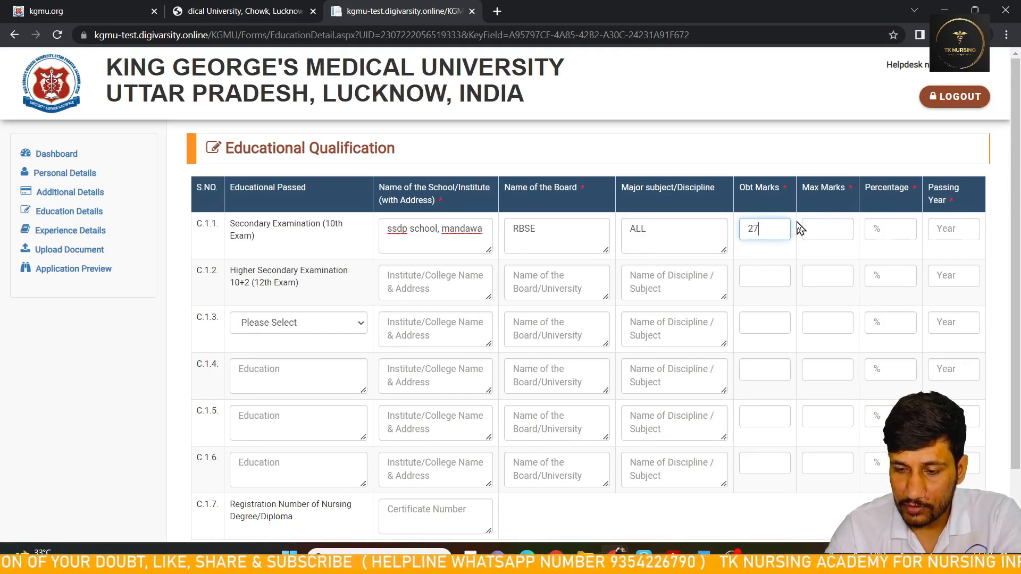
left_click(833, 222)
type("360")
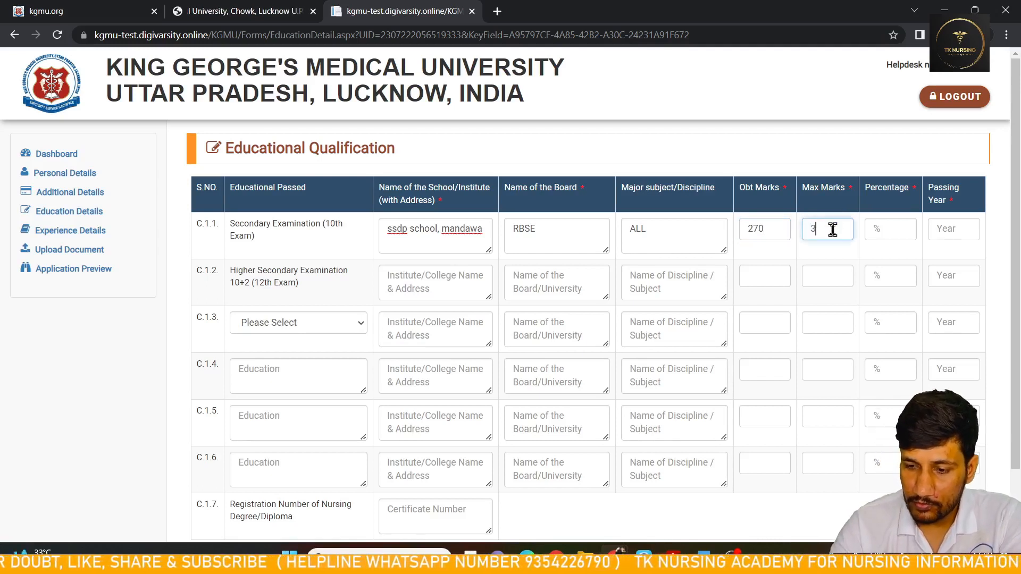
left_click(893, 234)
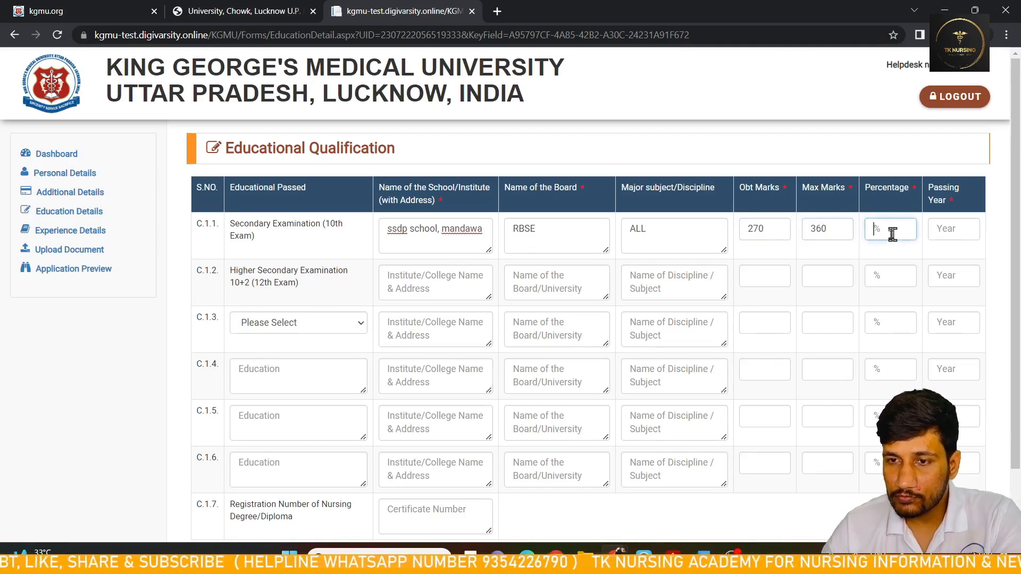
left_click(832, 230)
key("Tab")
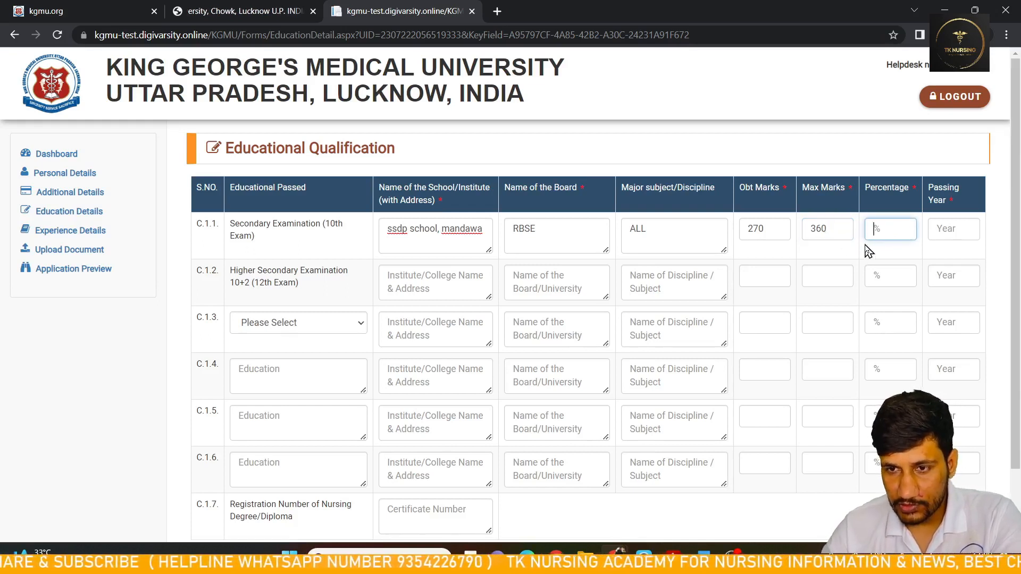
type("60")
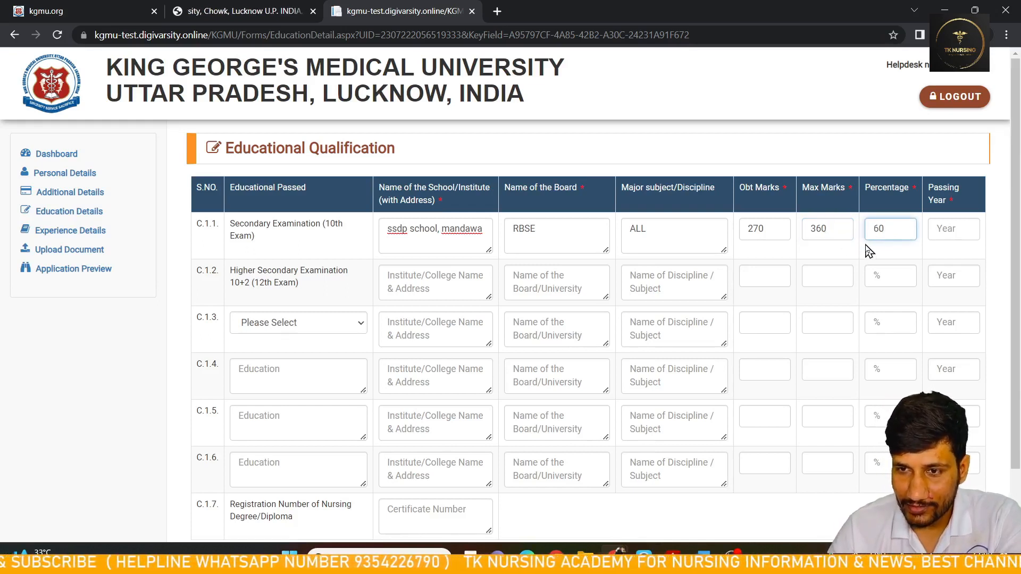
key("BackSpace")
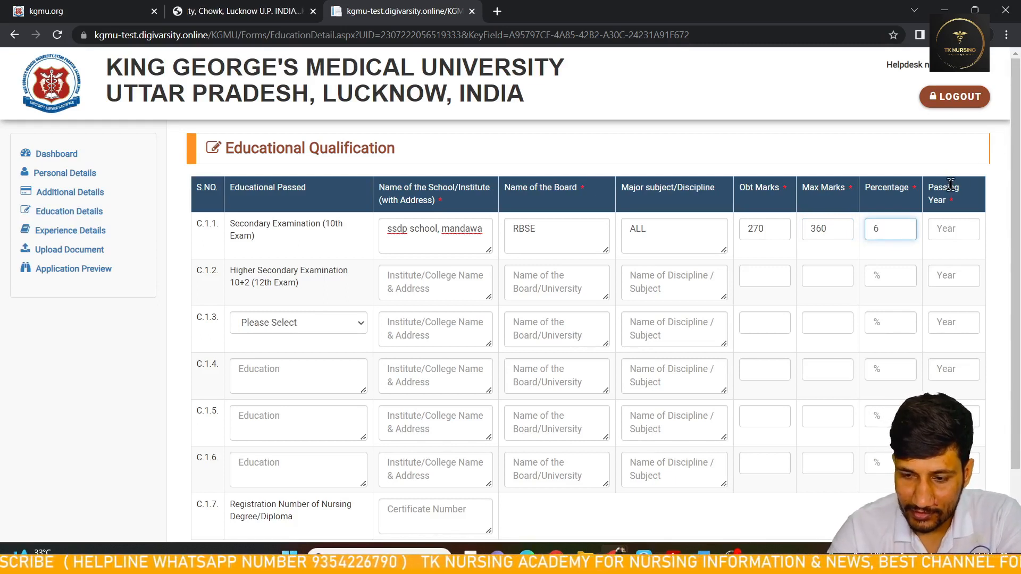
type("1")
key("Tab")
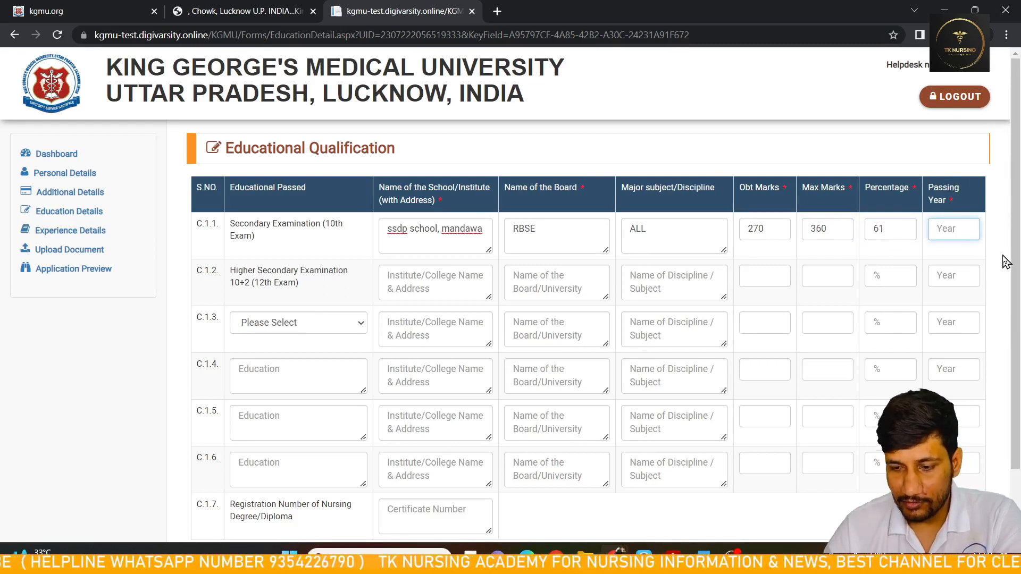
type("2010")
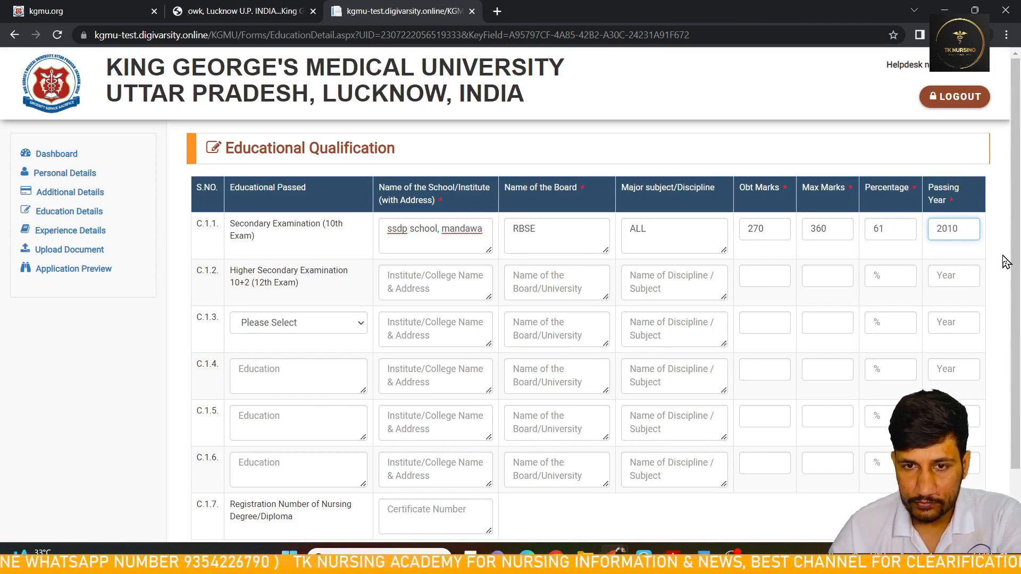
Step: Enter the 12th school SSDP, MANDAWA, board RBSE and subject SCIENCE-BIO
left_click(436, 281)
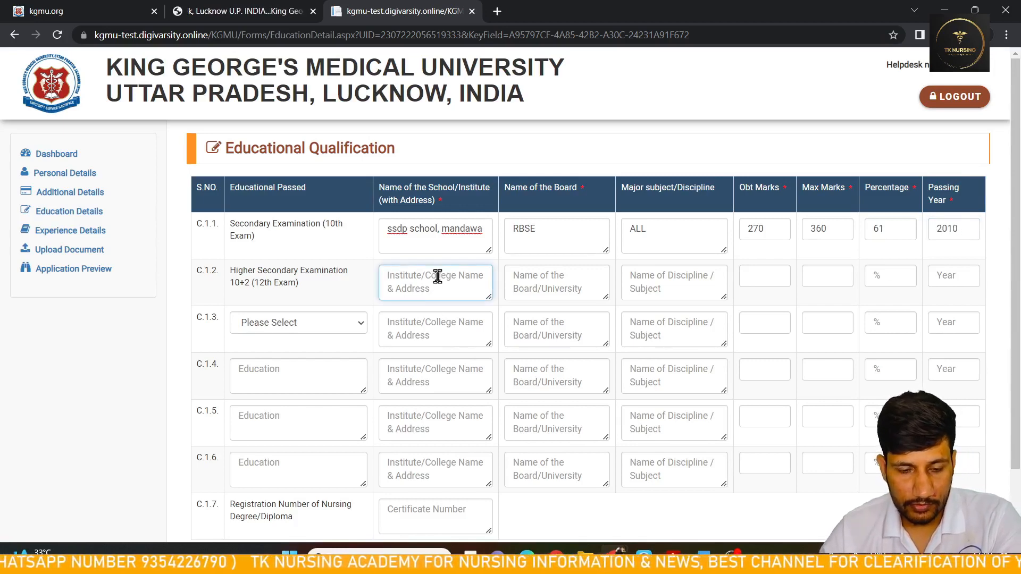
type("SSD")
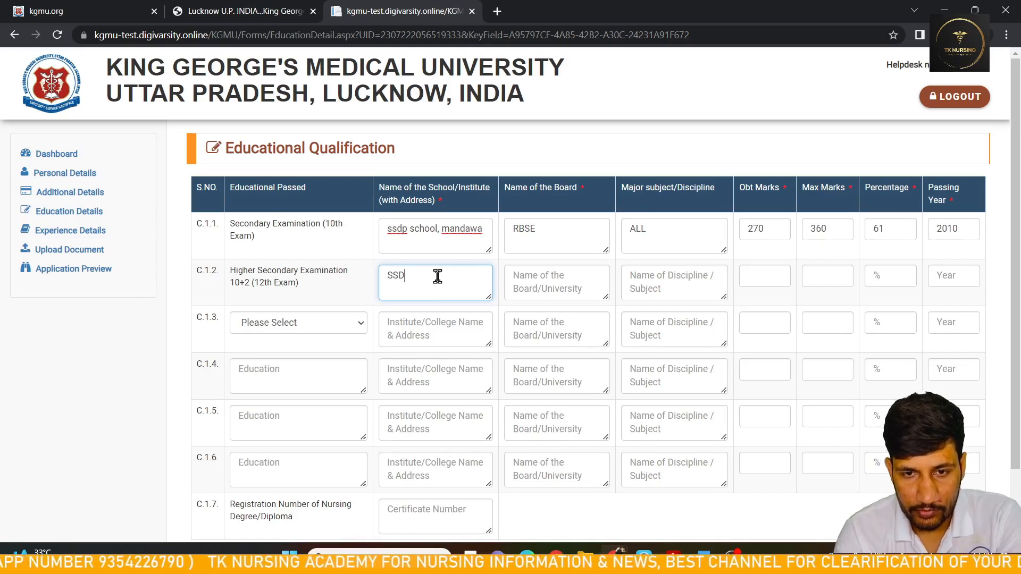
type("P,")
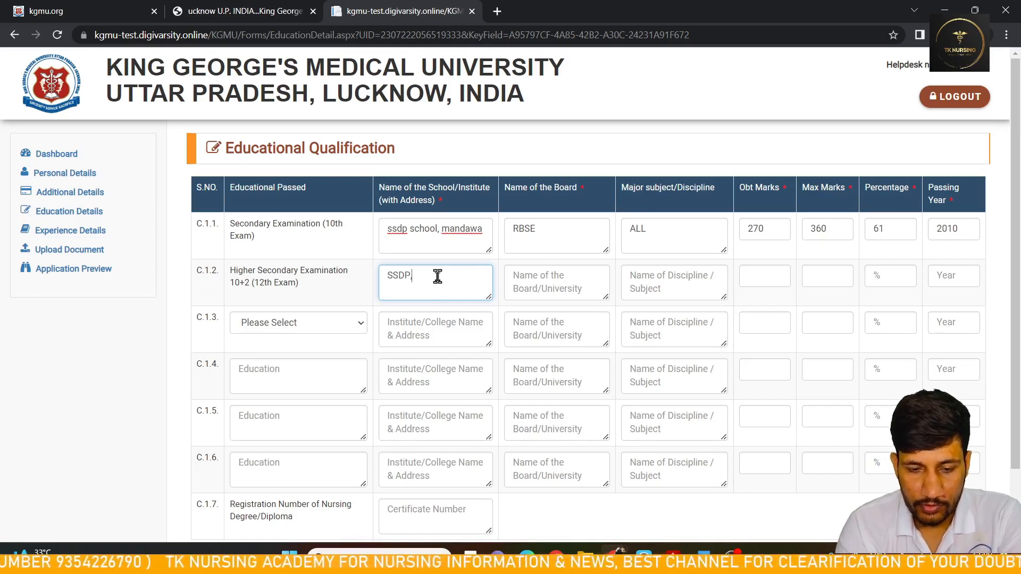
type(" MAN")
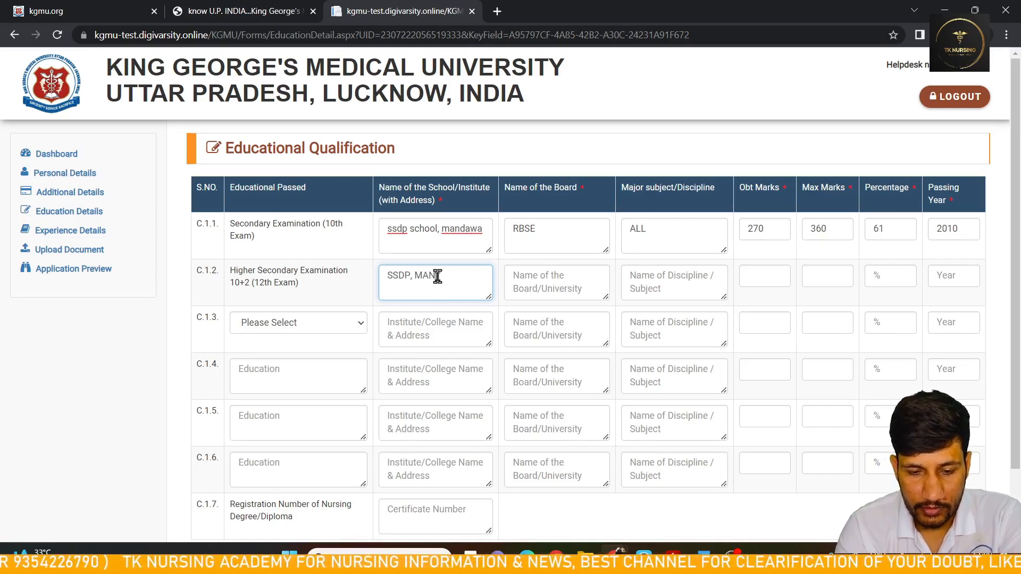
type("DAWA")
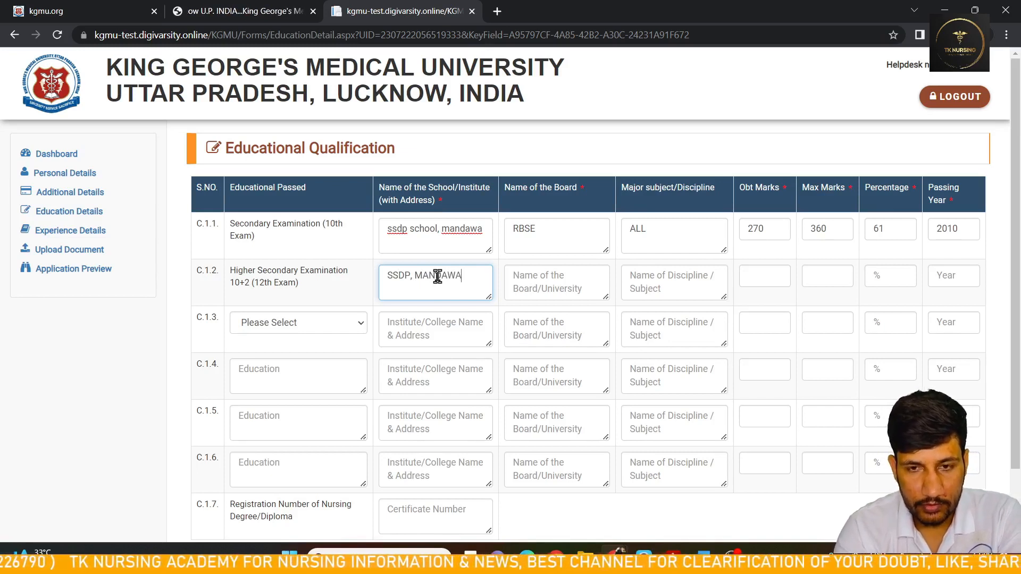
key("Tab")
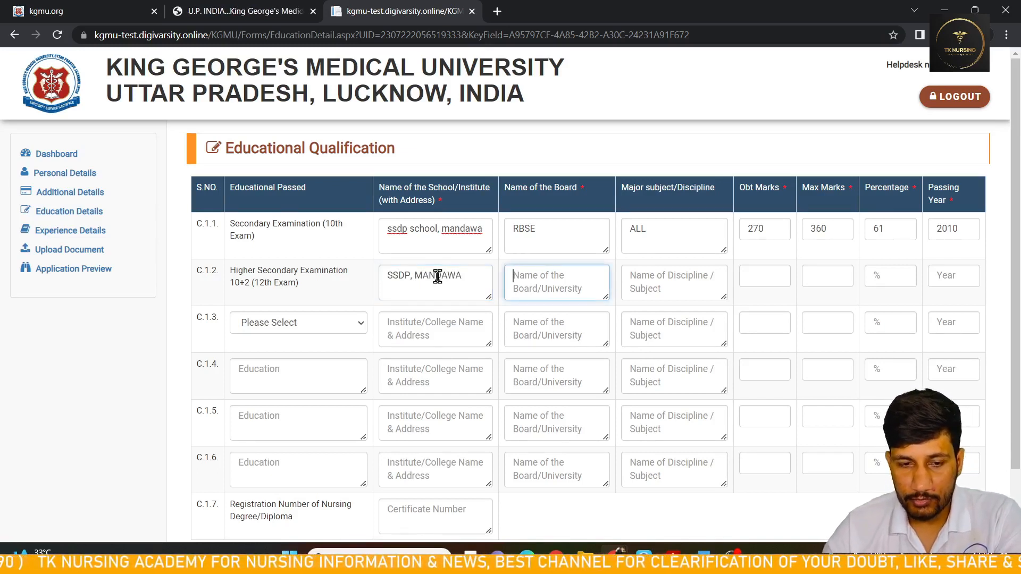
type("RBSE")
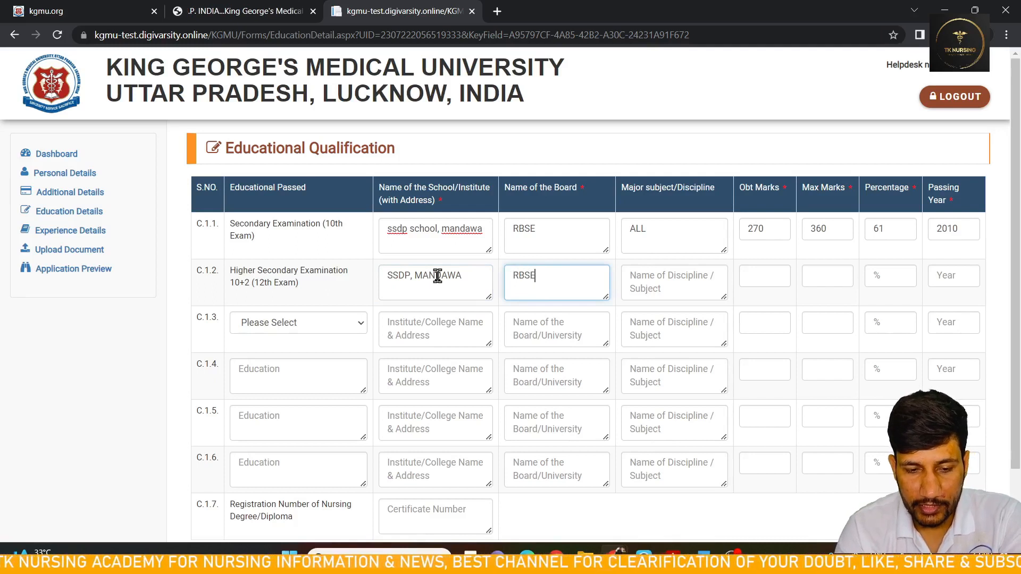
key("Tab")
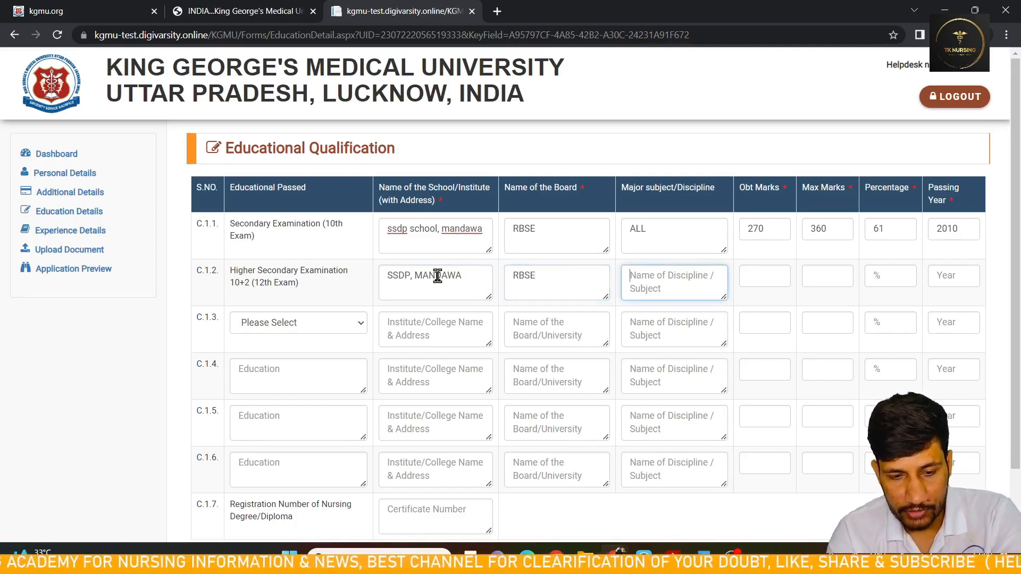
type("SC")
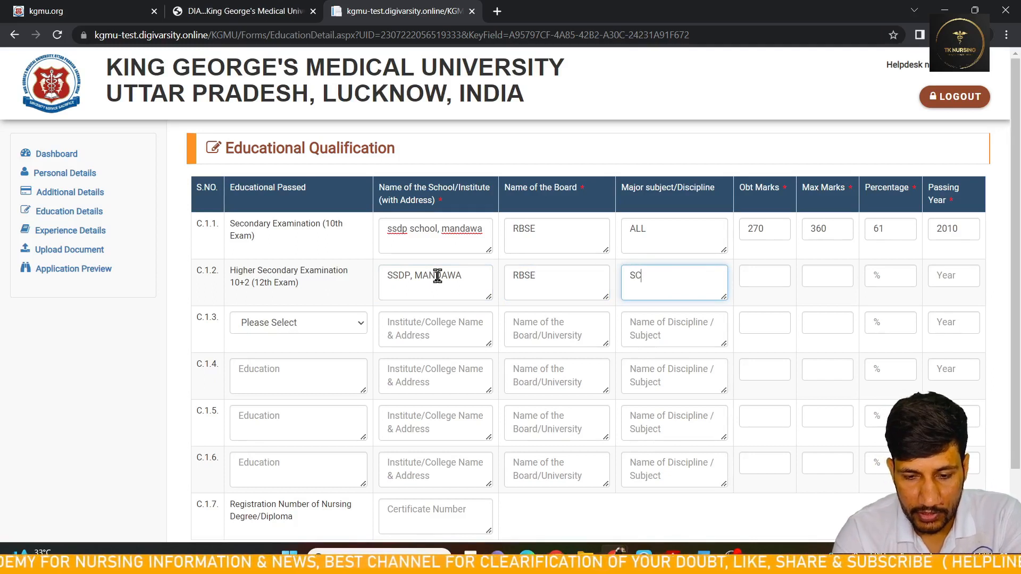
type("IENCE")
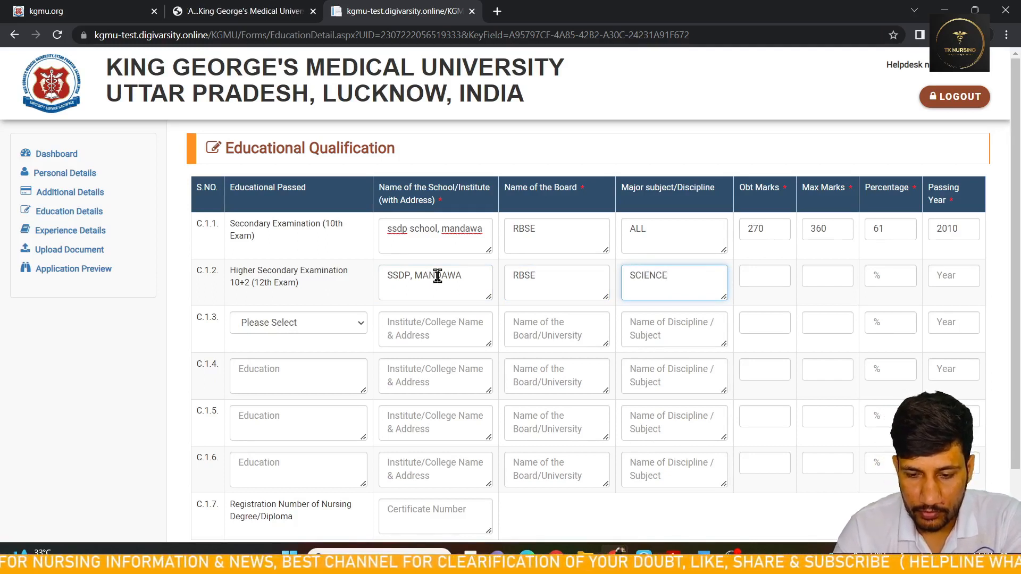
type("-BIO")
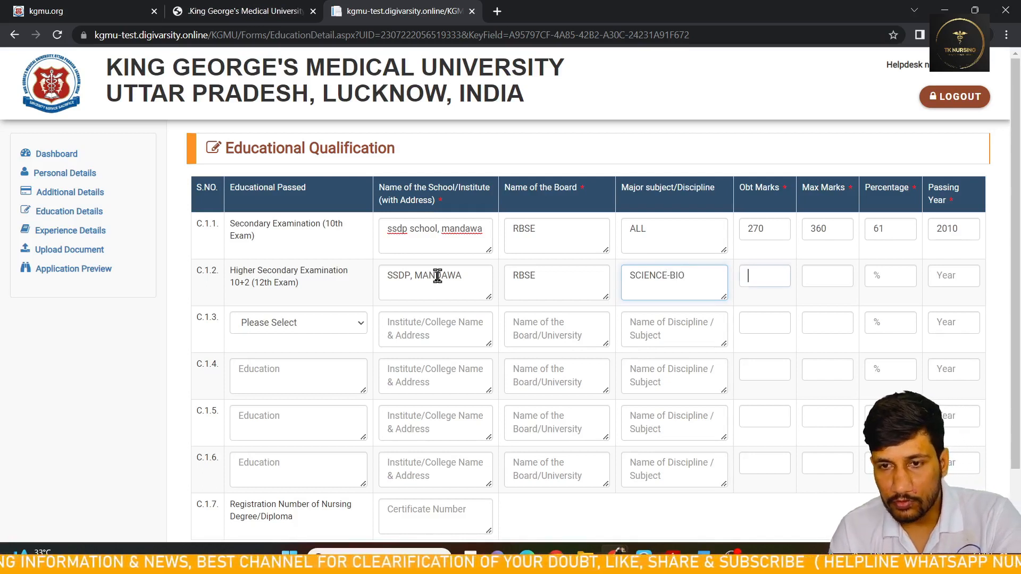
key("Tab")
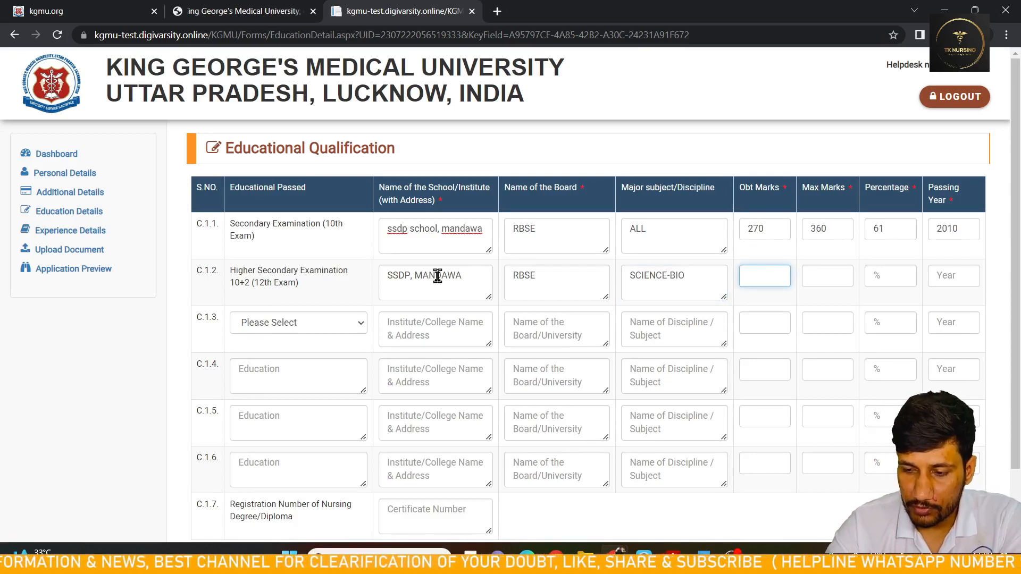
Step: Enter 12th marks 275 of 360, 65 percent, and passing year 2013
type("3")
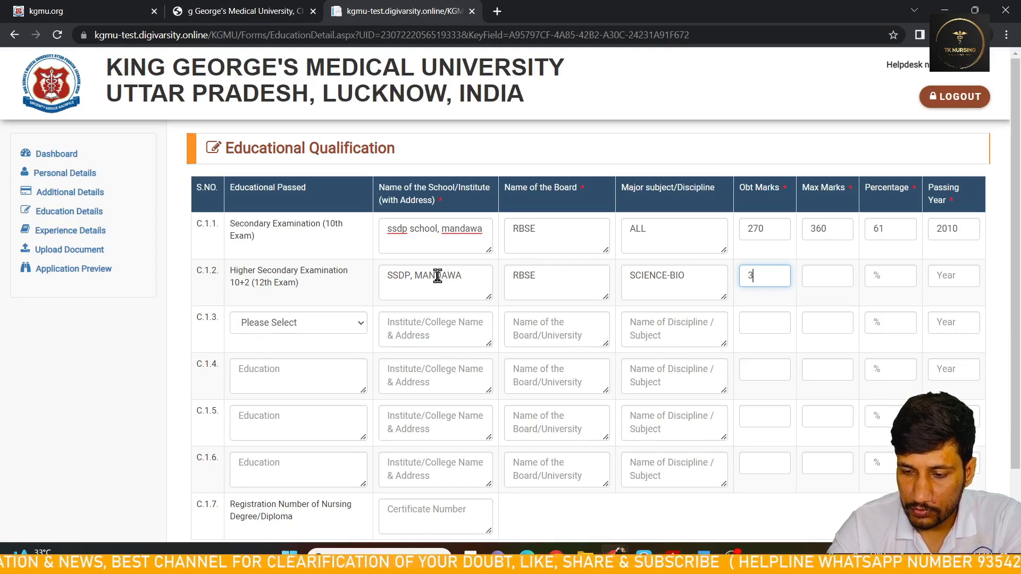
type("75")
key("Tab")
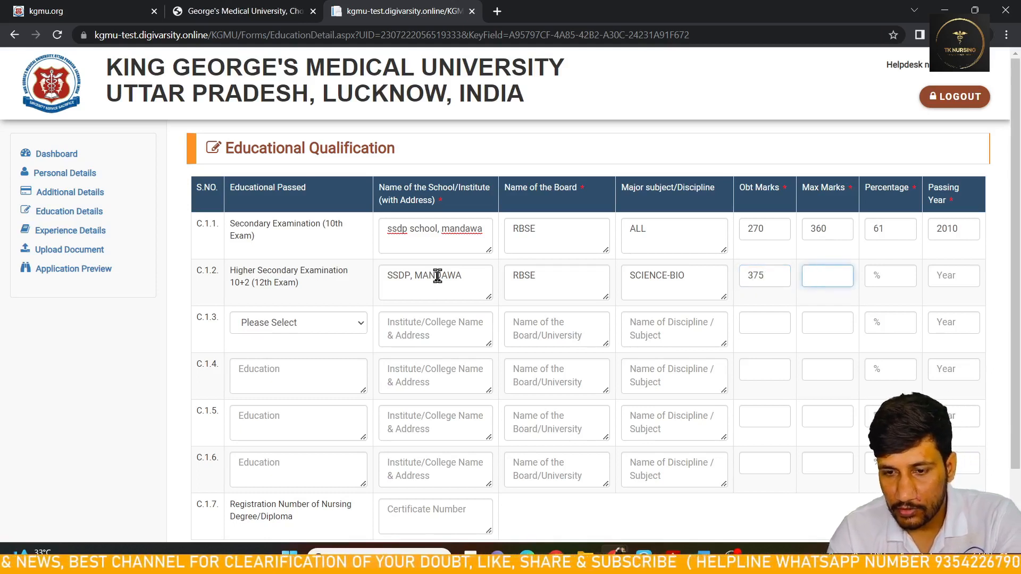
double_click(753, 272)
key("BackSpace")
type("2")
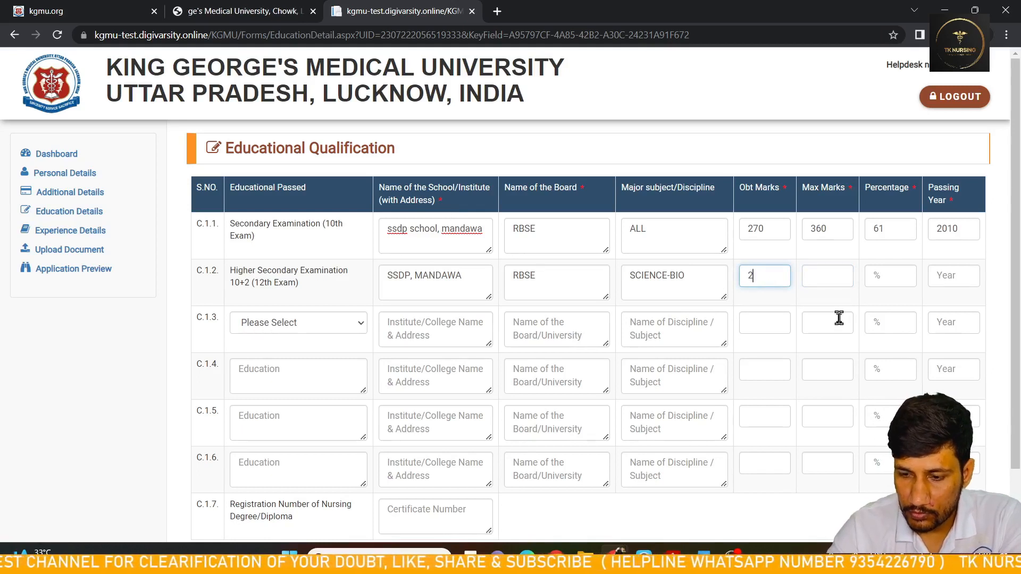
type("75")
key("Tab")
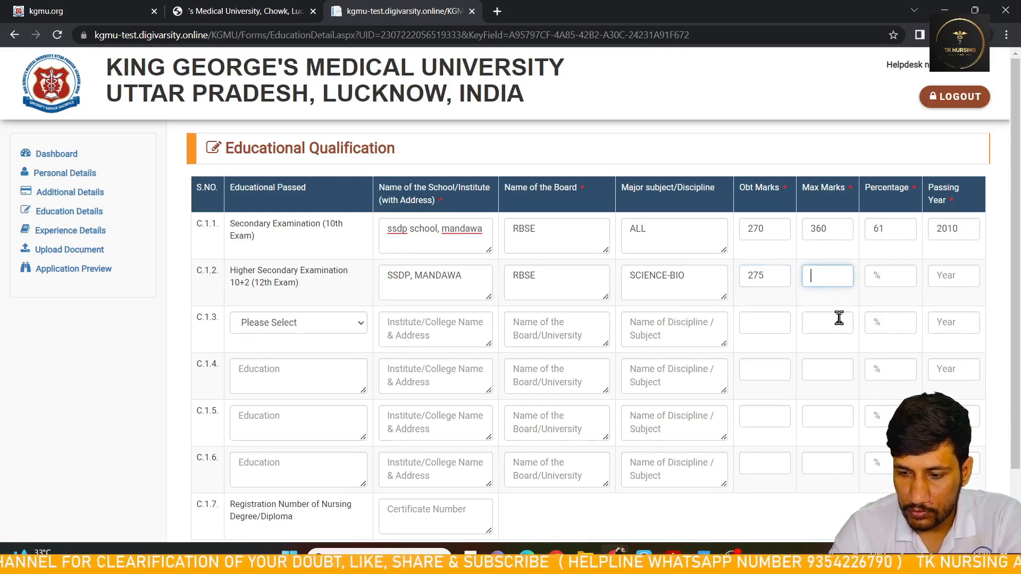
type("360")
key("Tab")
type("6")
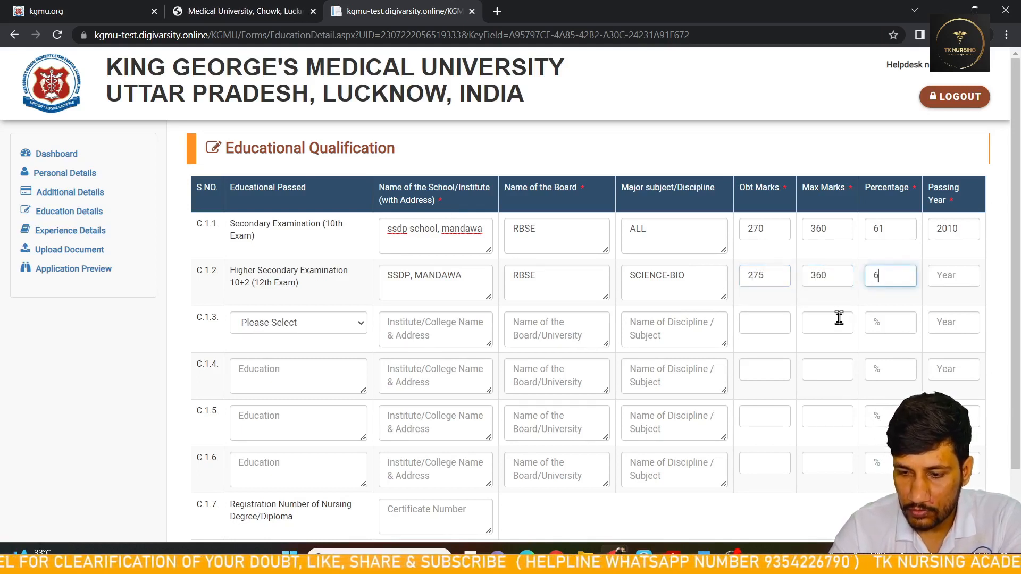
type("5")
key("Tab")
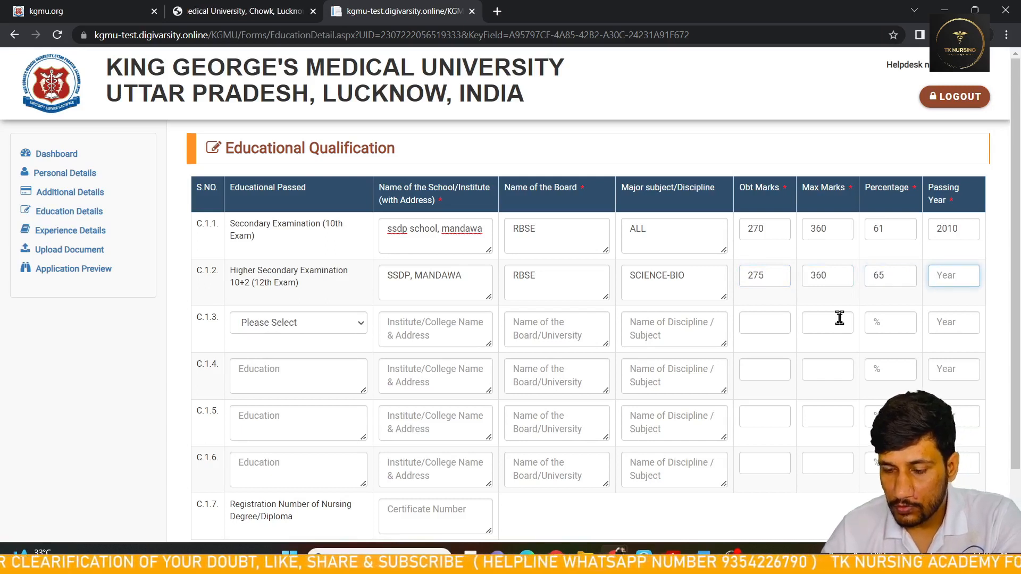
type("2013")
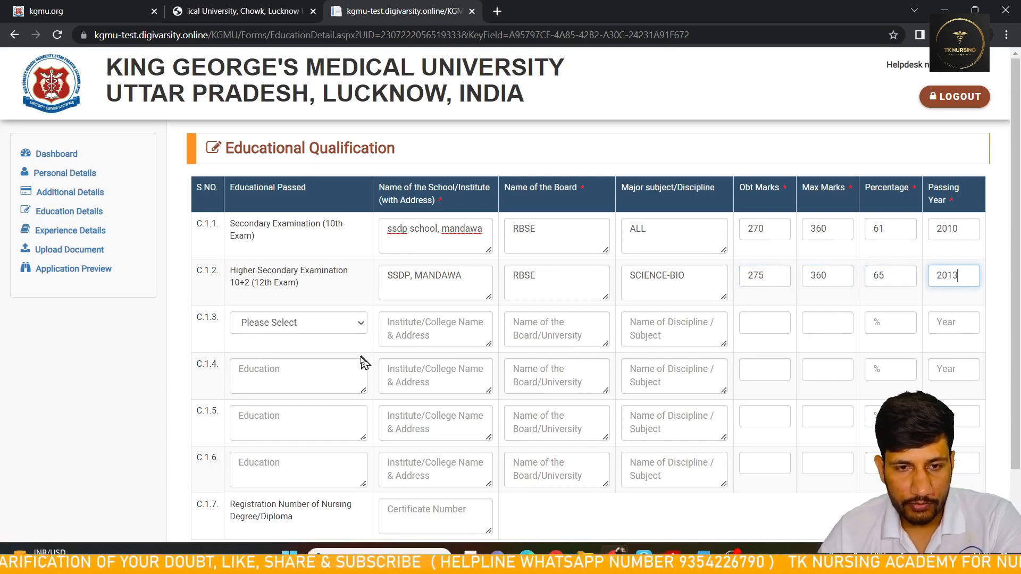
left_click(321, 327)
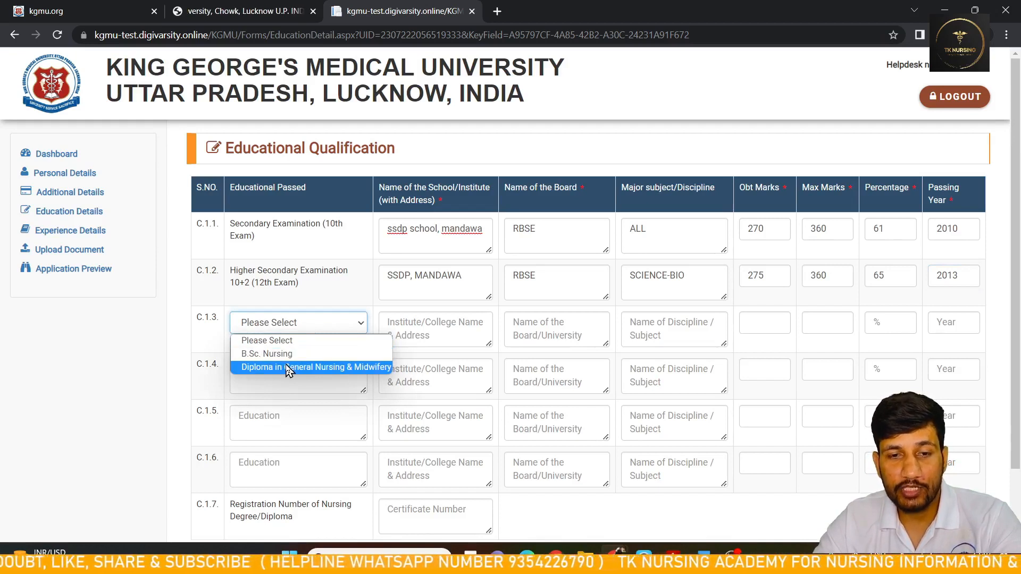
Step: Choose B.Sc. Nursing for row C.1.3 with RAWAT COLLEGE, JAIPUR, board RUHS, subject NURSING
left_click(279, 357)
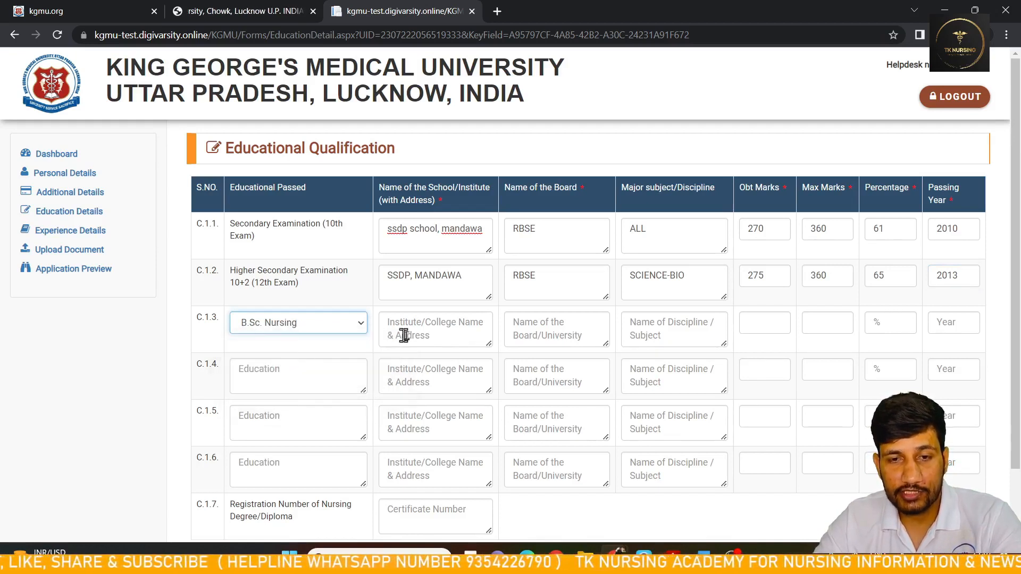
left_click(420, 335)
type("RAW")
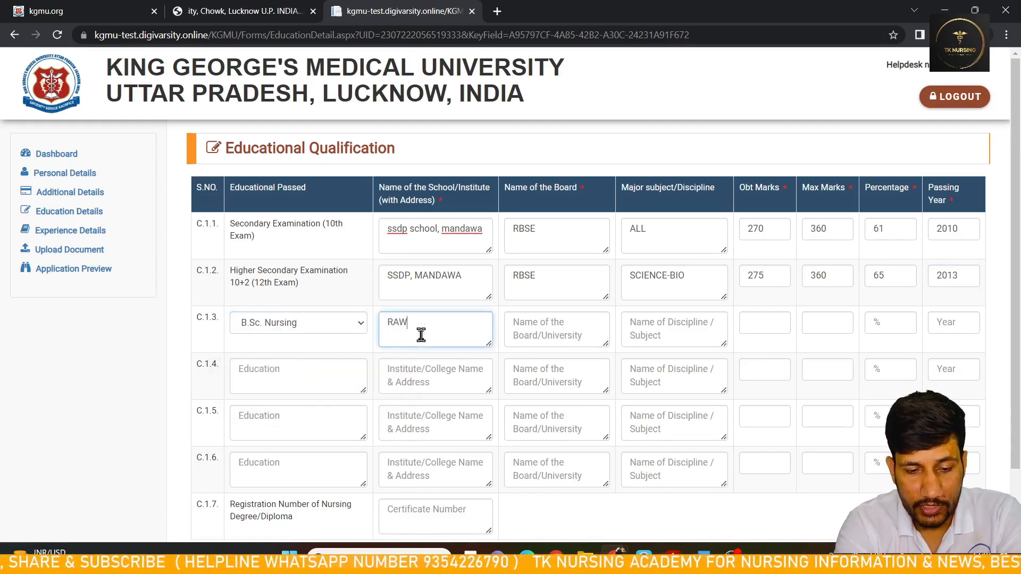
type("AT COL")
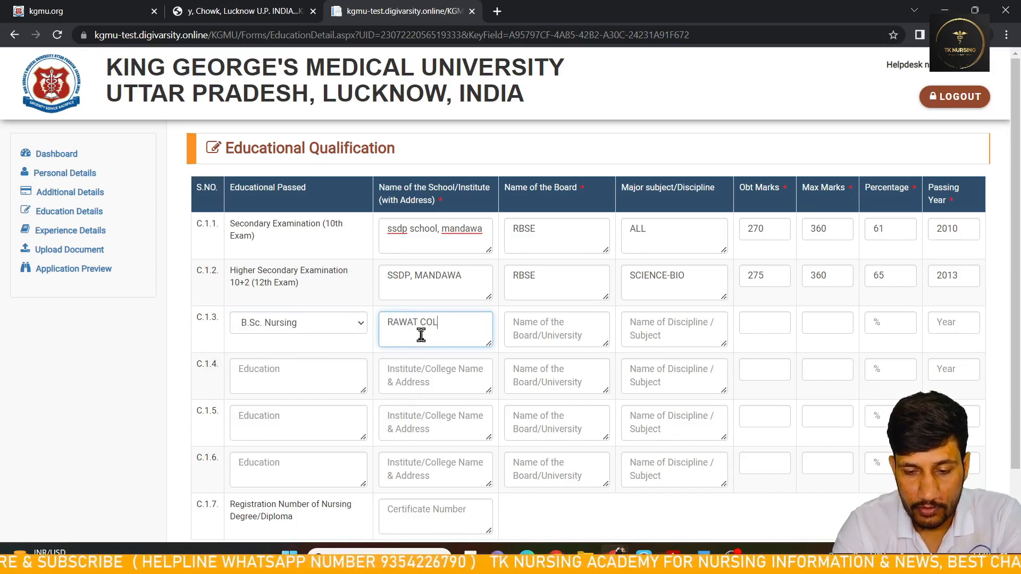
type("LEGE, ")
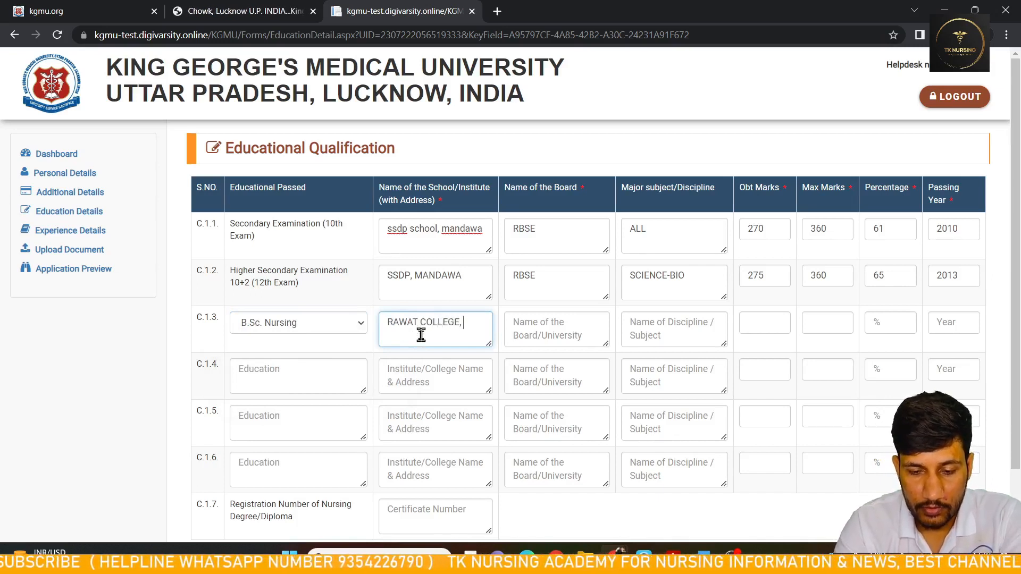
type("JAIPUR")
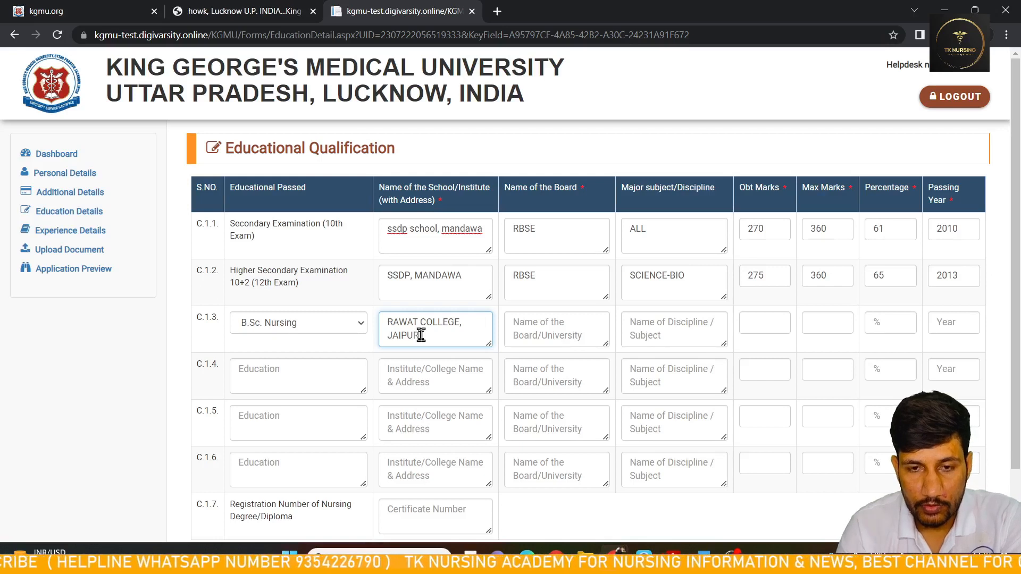
key("Tab")
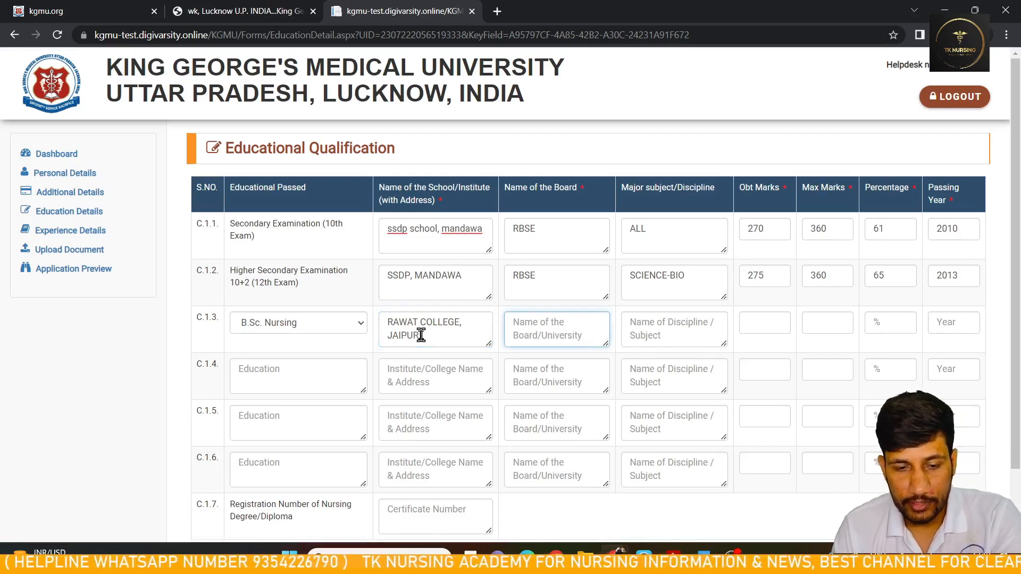
type("RU")
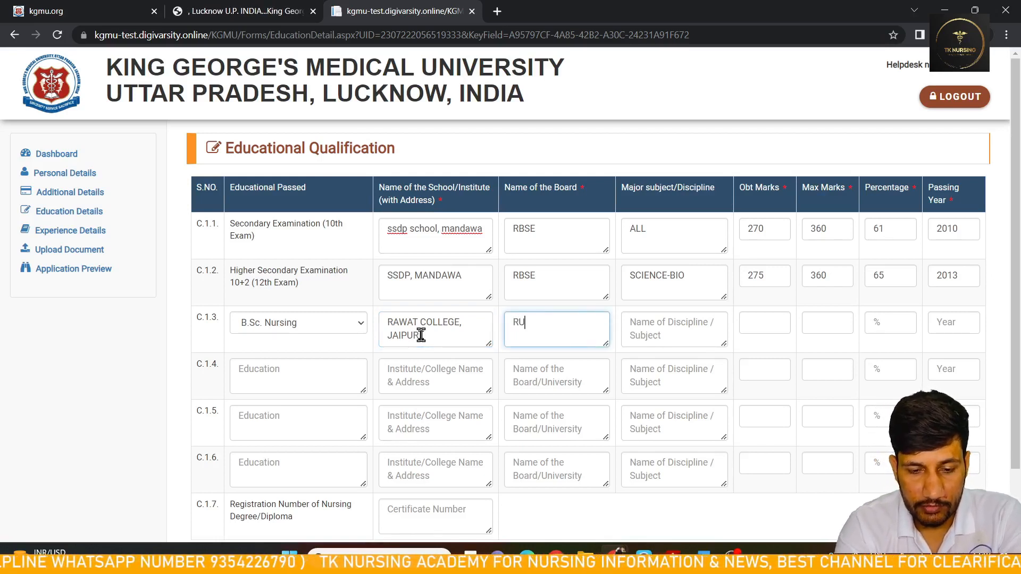
type("HS")
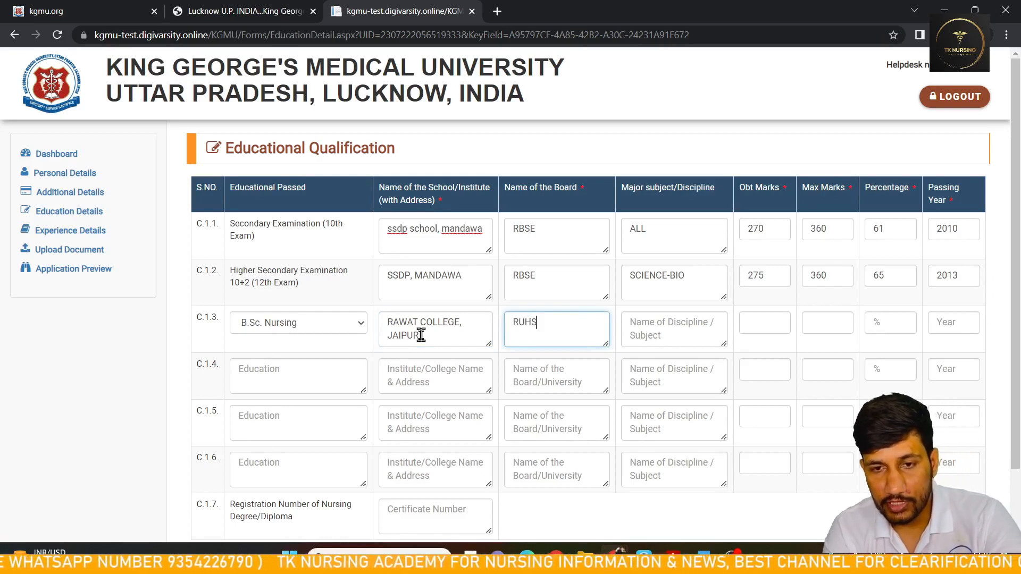
key("Tab")
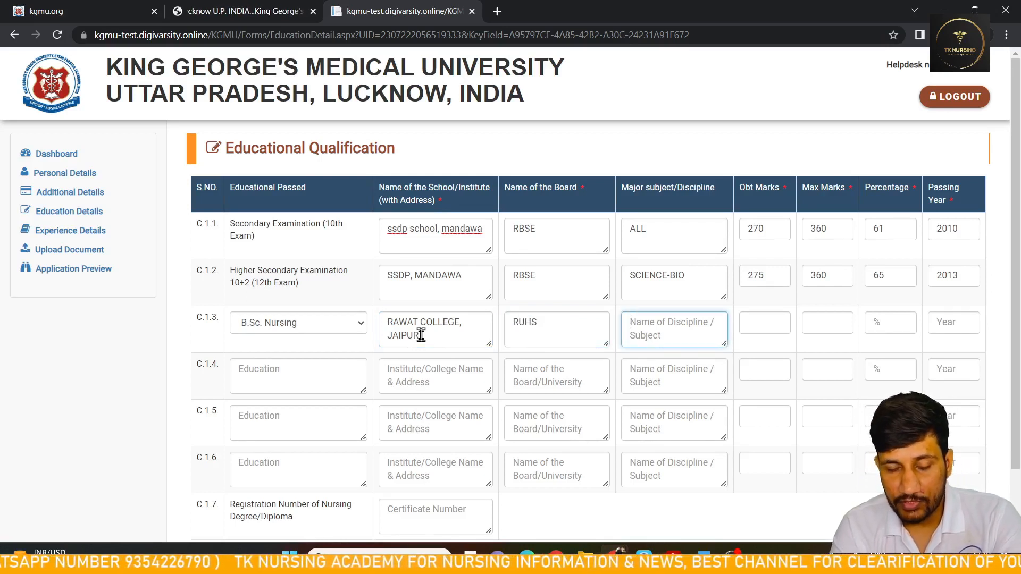
type("N")
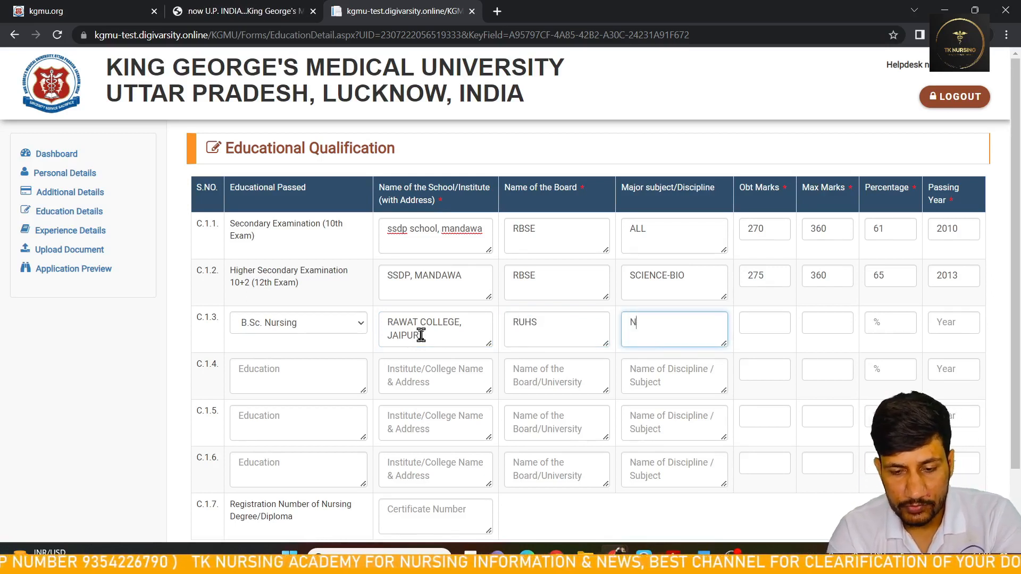
type("URSING")
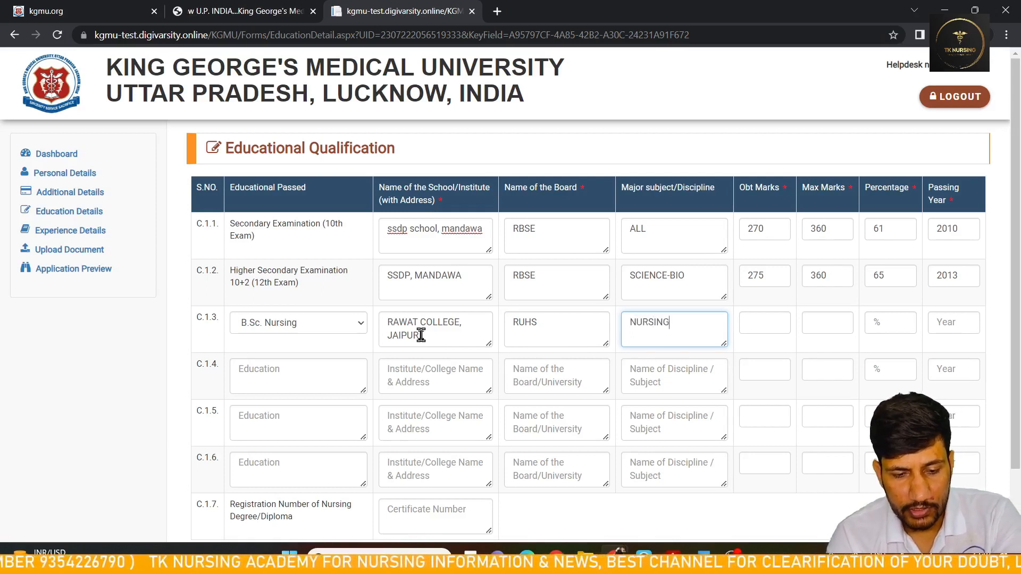
key("Tab")
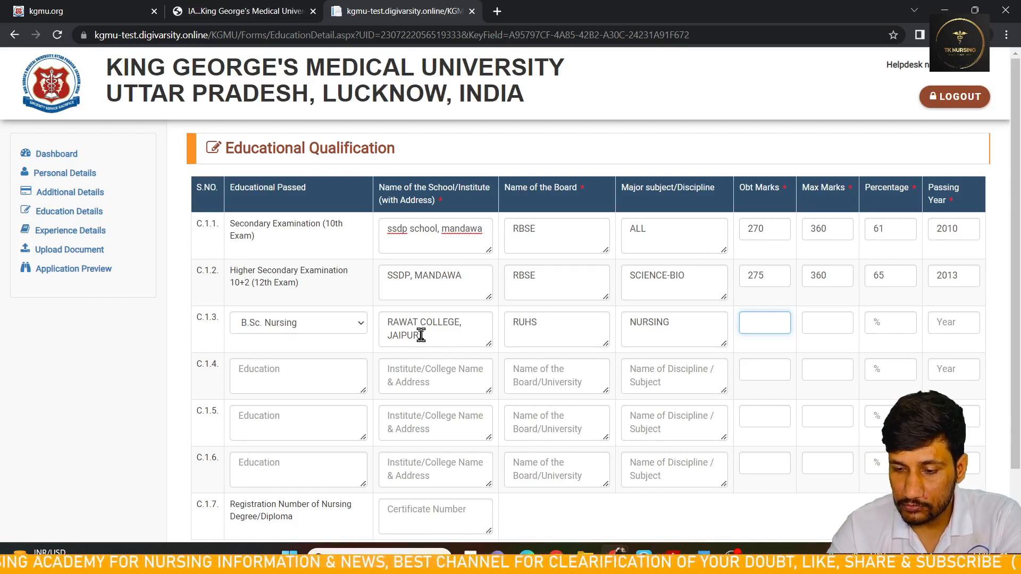
Step: Enter B.Sc. Nursing marks 2200 of 2850, 69 percent, and passing year 2018
type("2")
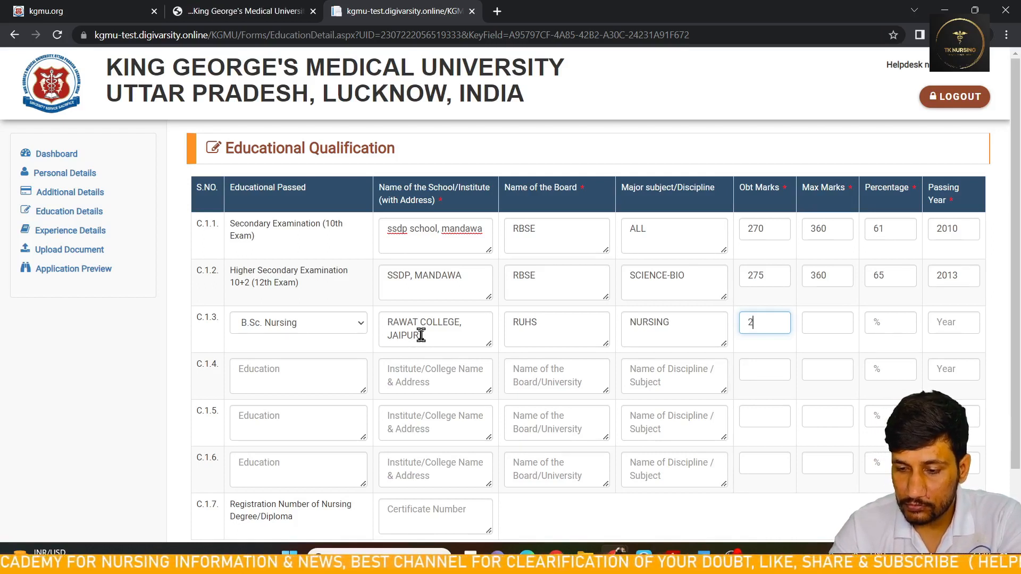
type("200")
key("Tab")
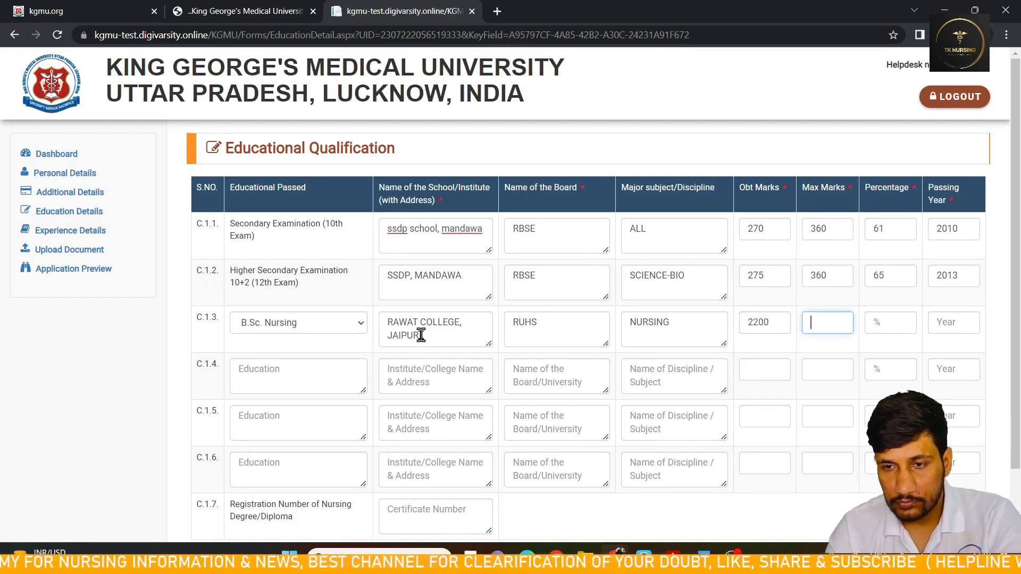
type("2850")
key("Tab")
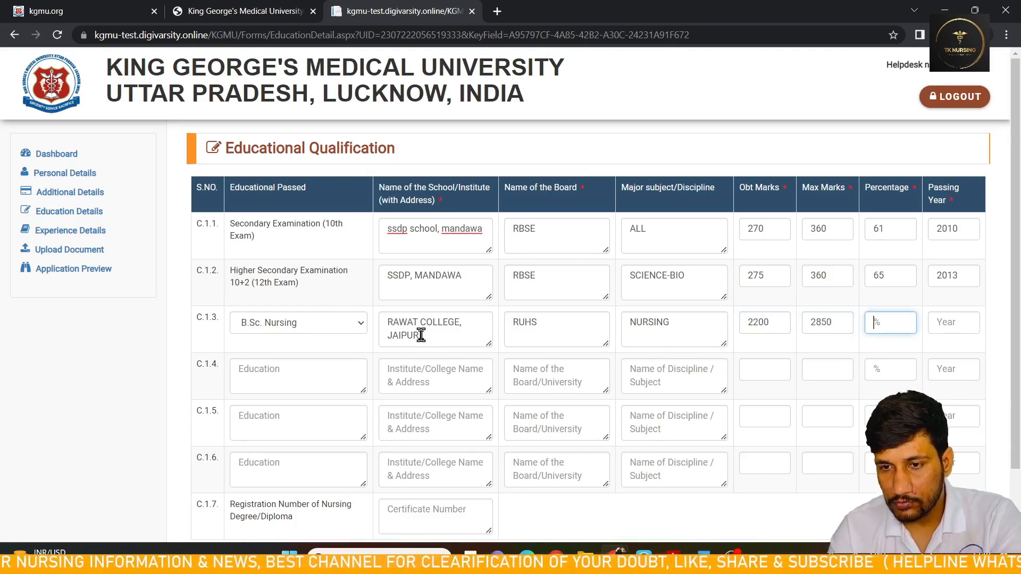
type("7")
key("BackSpace")
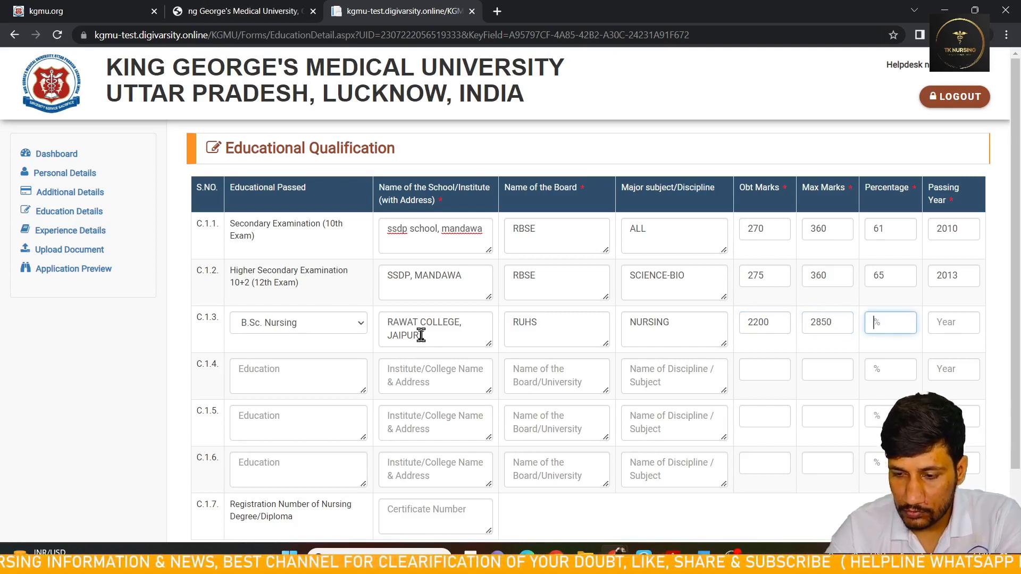
type("69")
key("Tab")
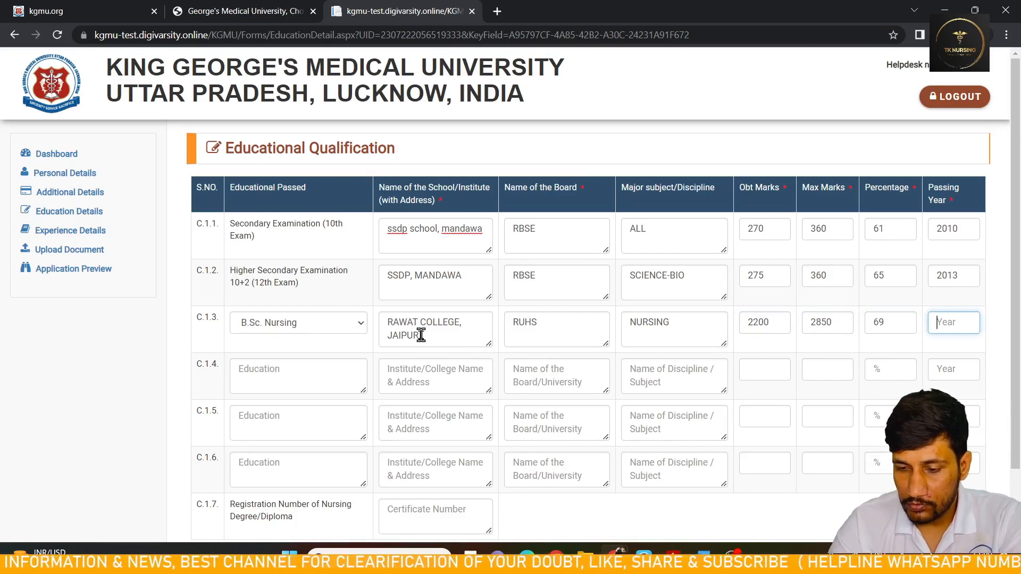
type("2018")
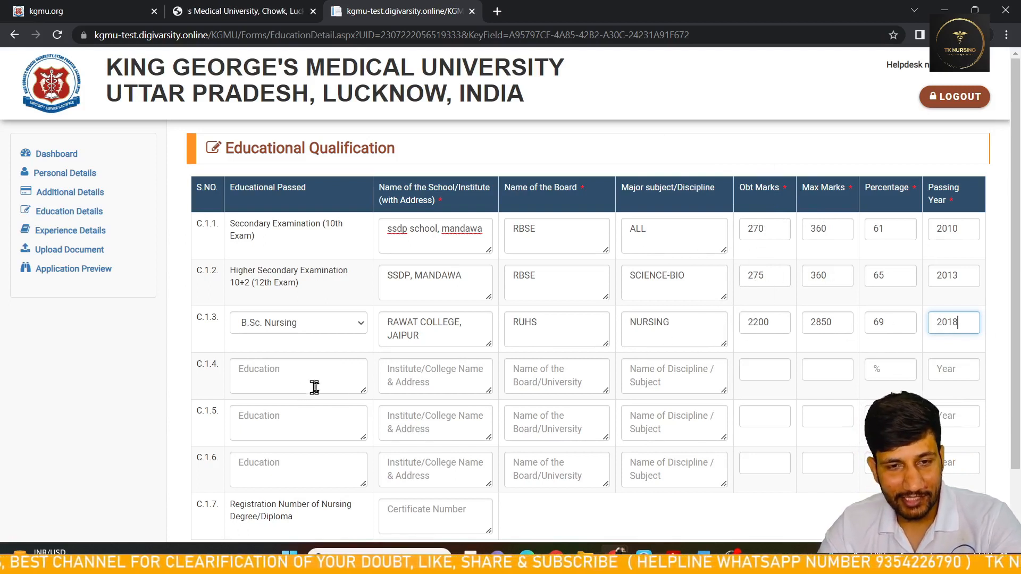
left_click(329, 369)
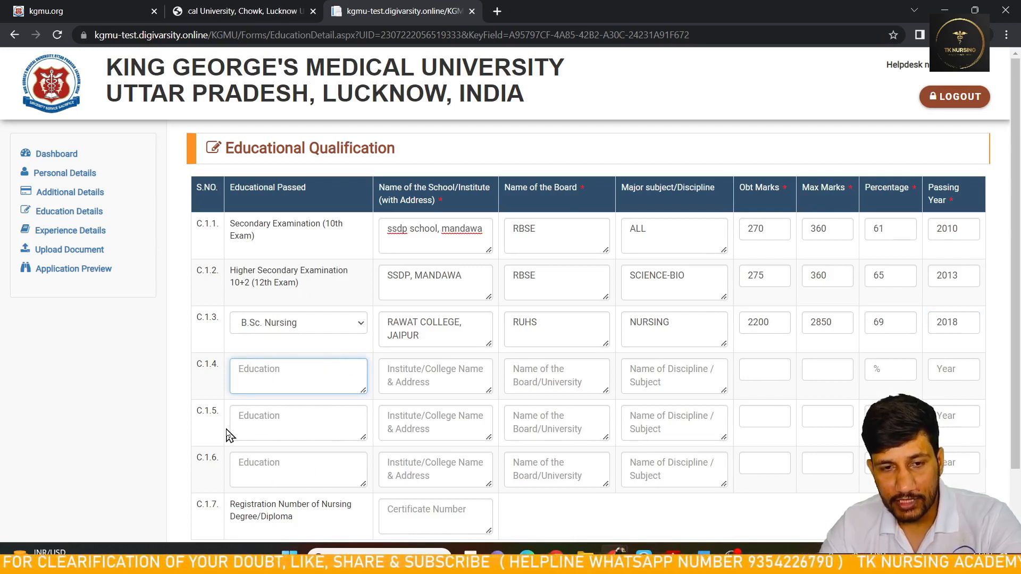
Step: Enter the nursing degree registration number in field C.1.7
scroll(229, 435, "down", 1)
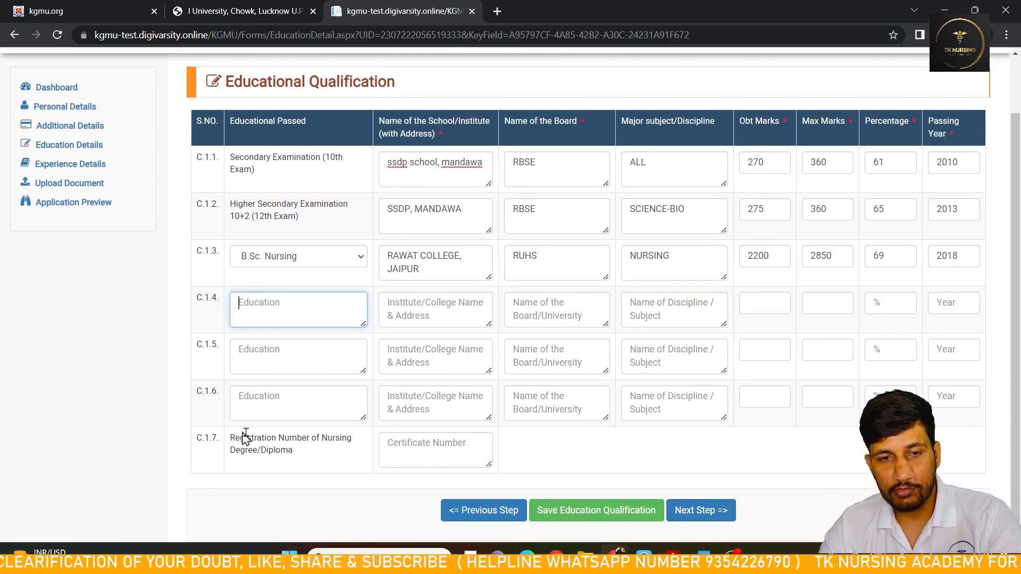
left_click(426, 446)
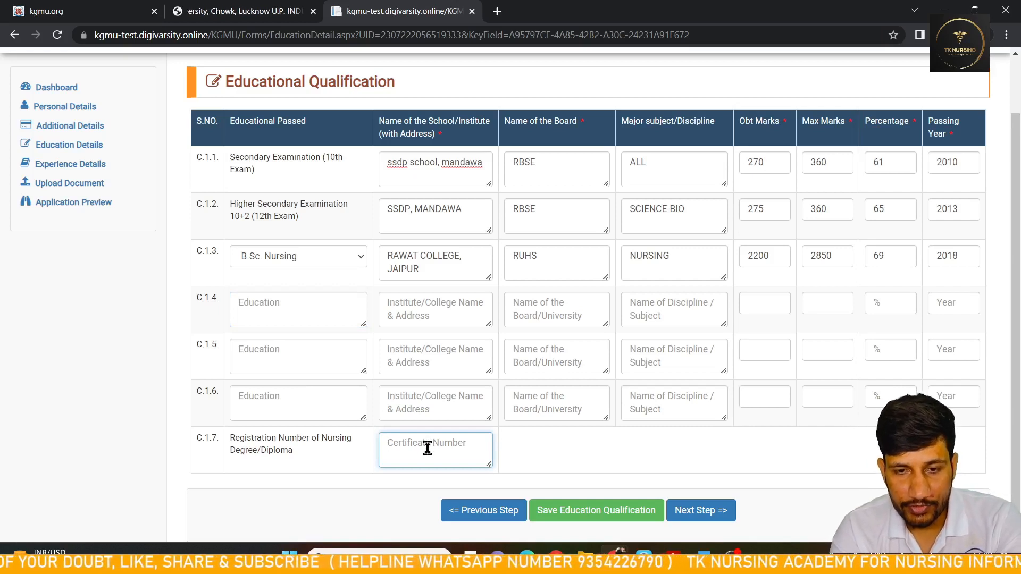
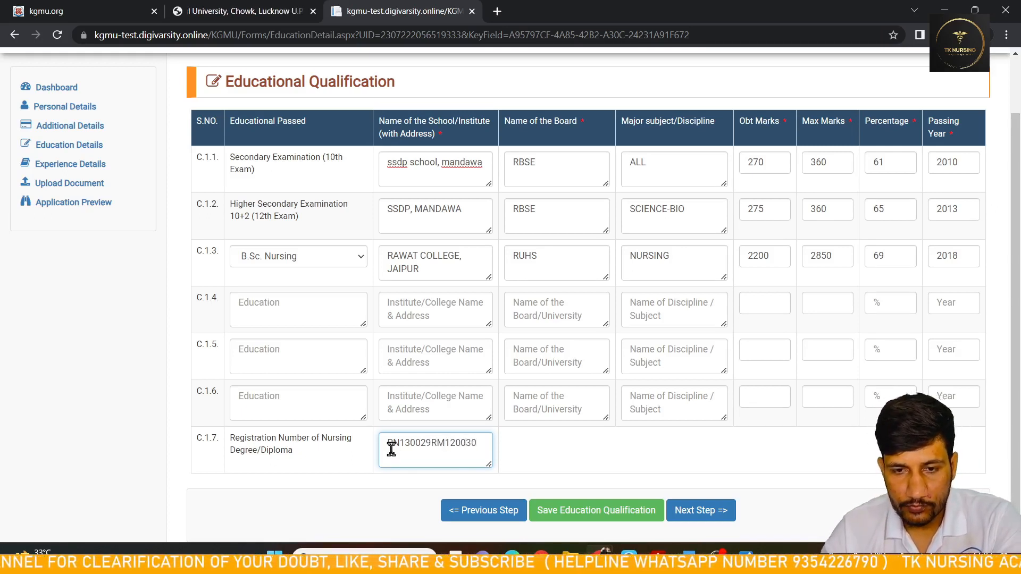
Step: Save the education qualification details and continue to the Work Experience Details page
left_click(590, 514)
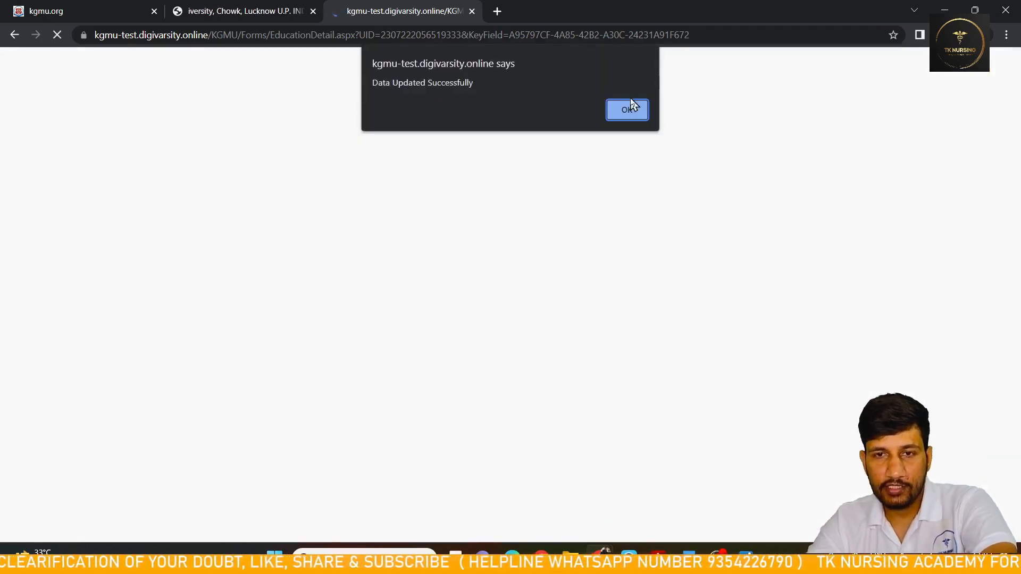
left_click(631, 106)
scroll(625, 446, "down", 2)
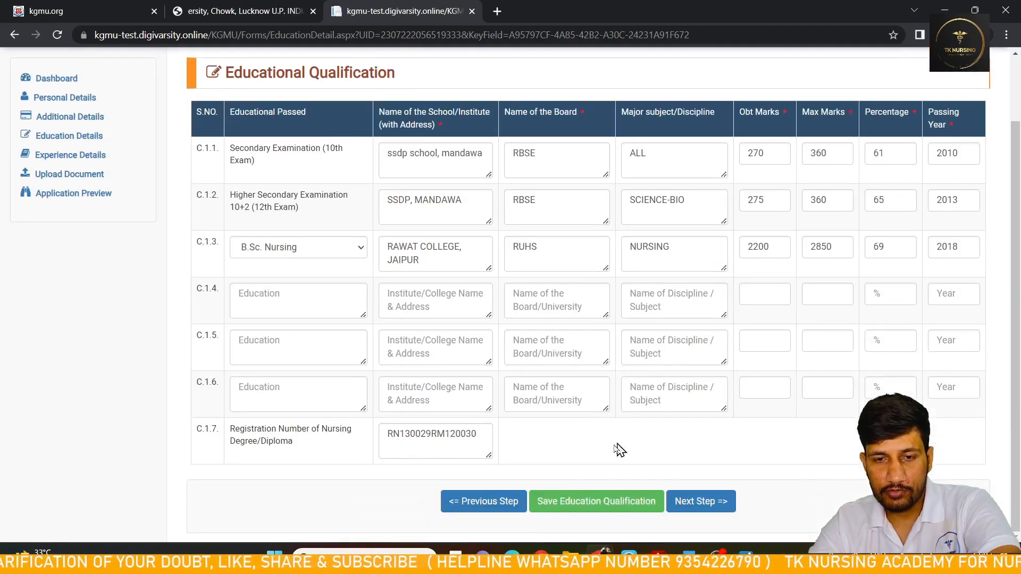
left_click(684, 503)
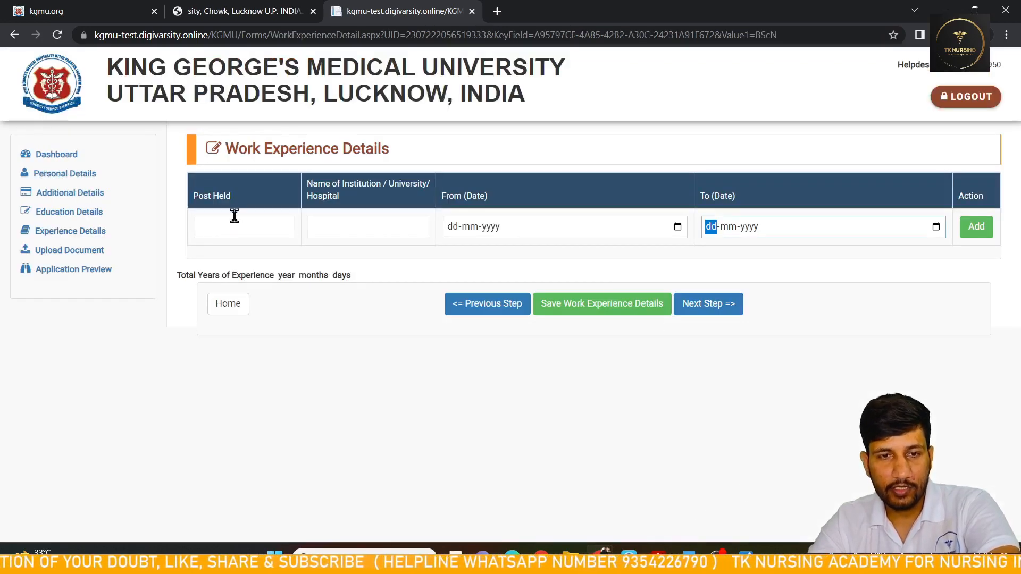
Step: Enter NURSING OFFICER as post held and SAFDARJUNG HOSPITAL as the institution
left_click(254, 224)
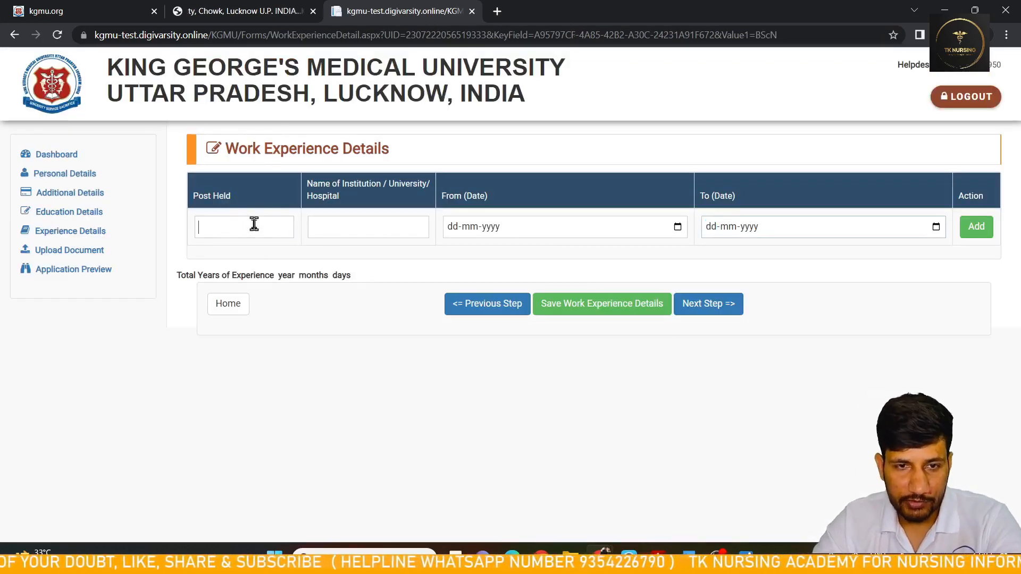
type("NURS")
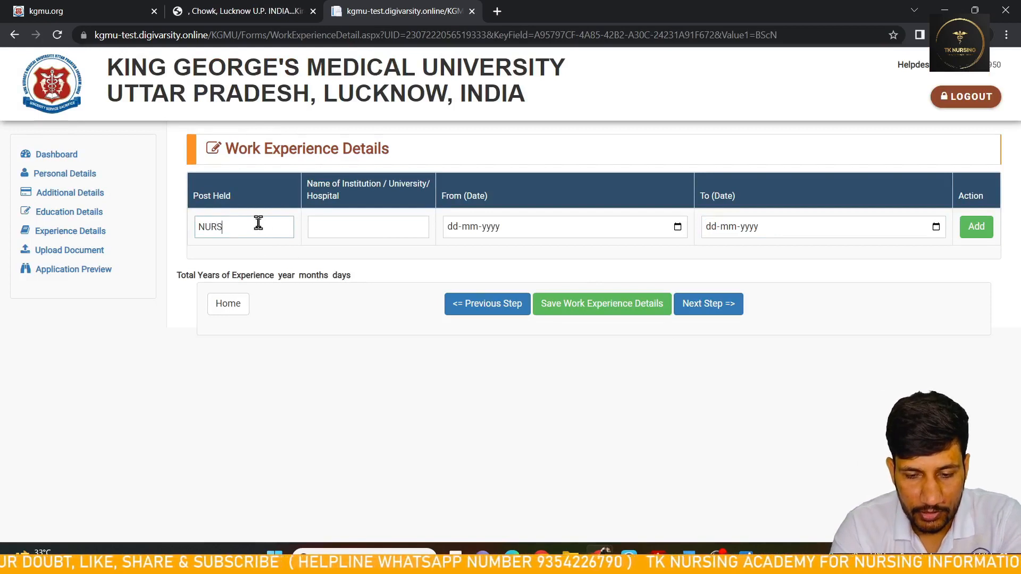
type("INHG OFI")
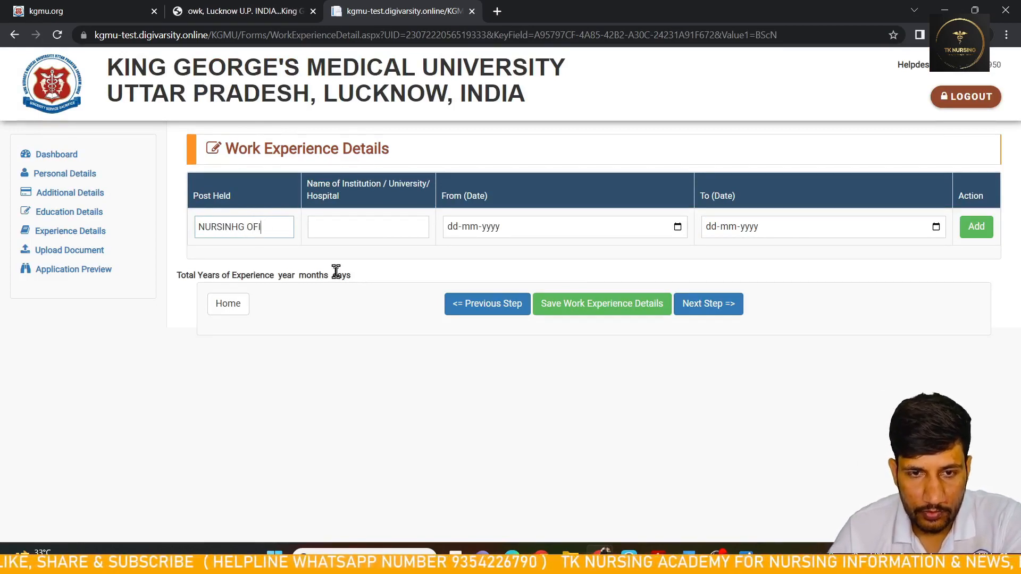
key("BackSpace")
type("FICER")
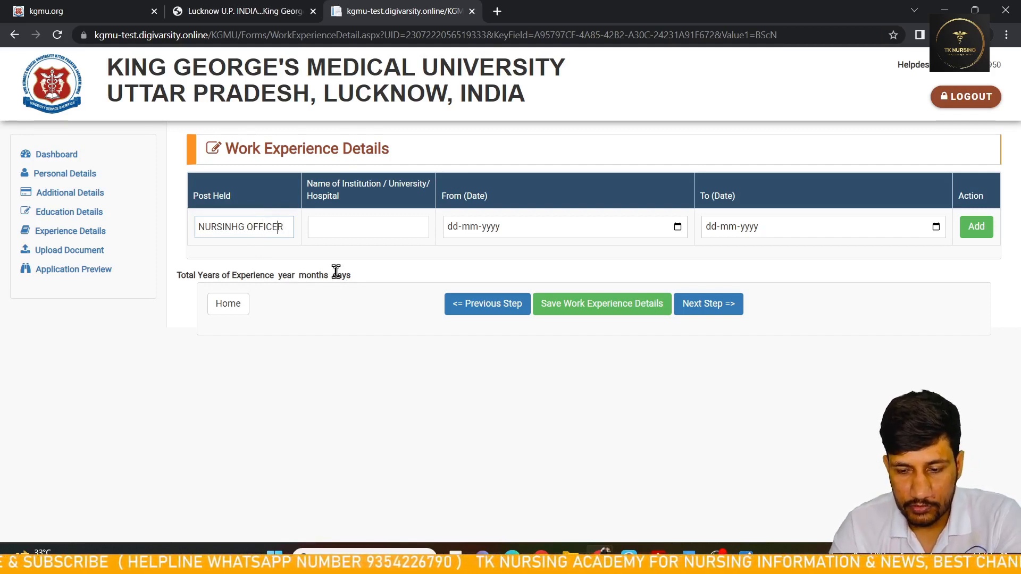
key("Left")
key("Left")
key("Left")
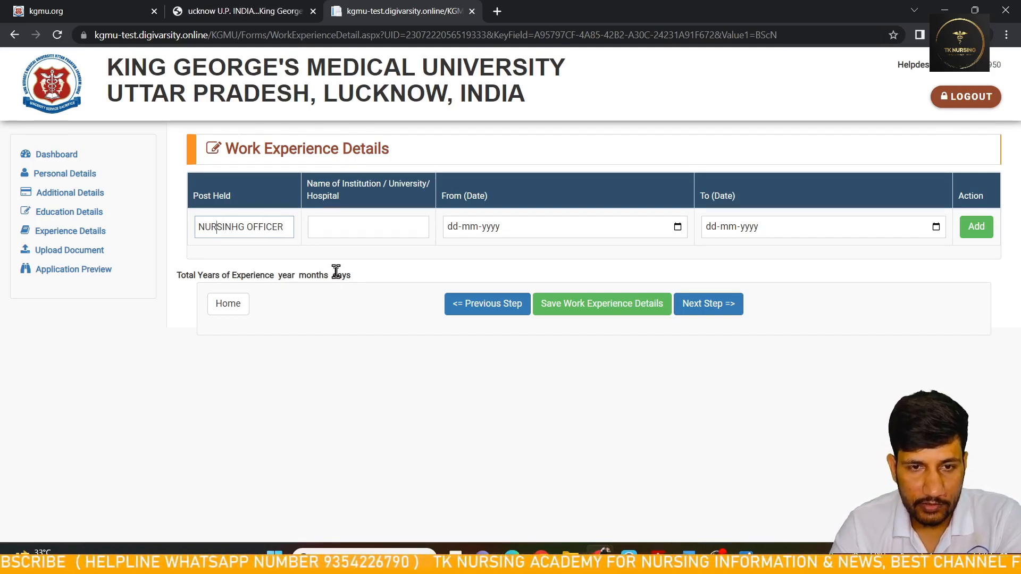
key("Right")
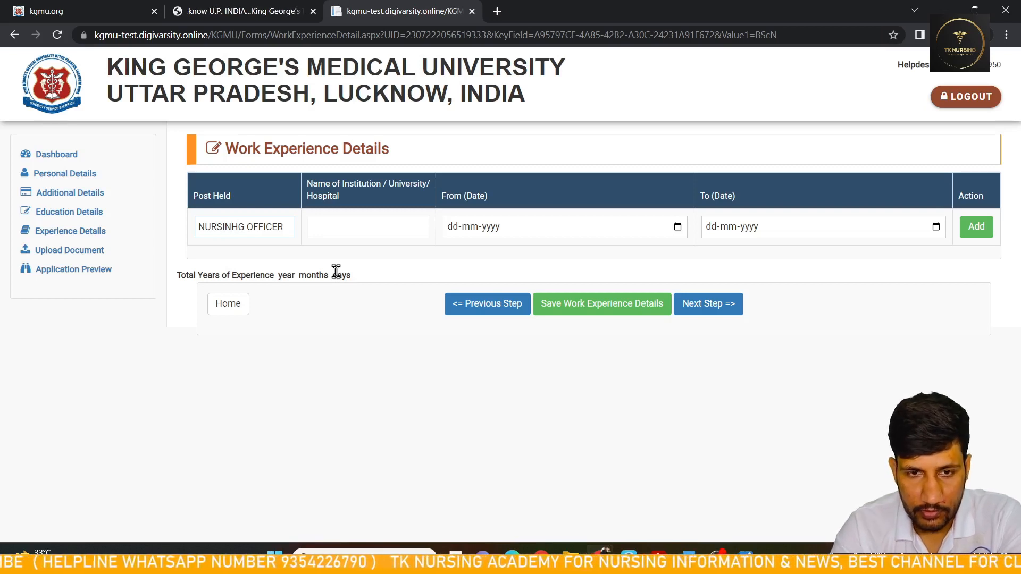
key("Delete")
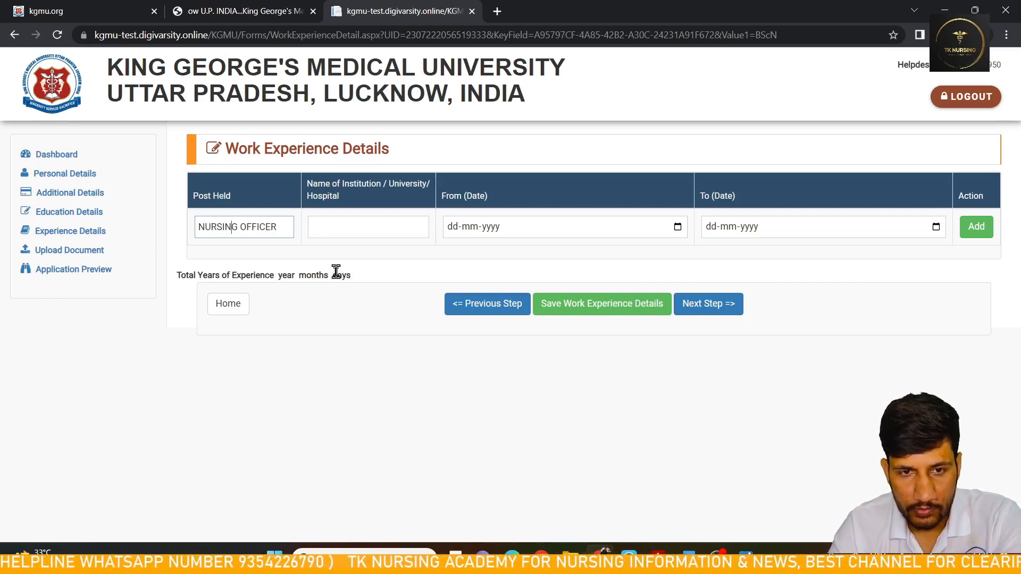
left_click(357, 221)
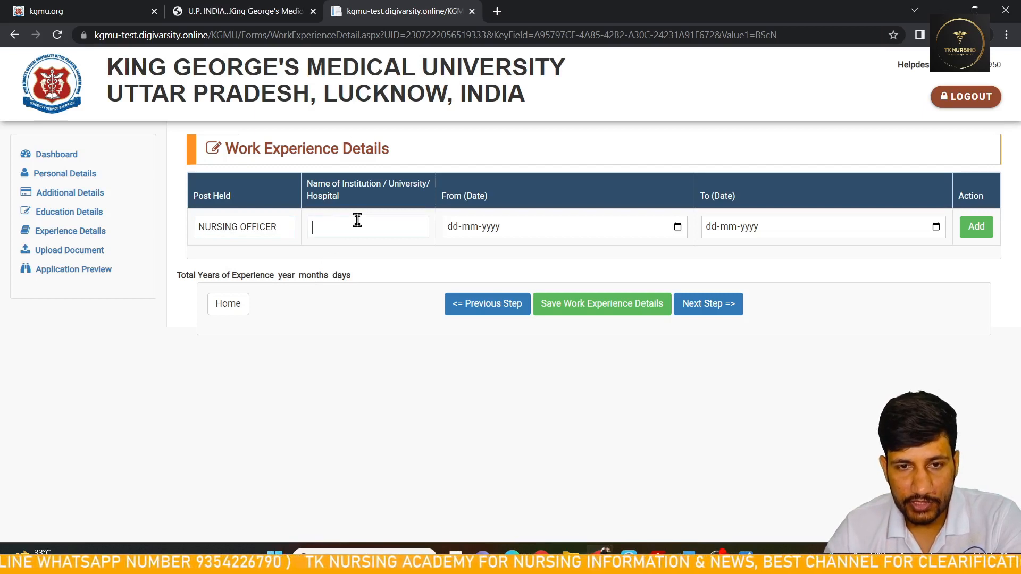
type("V")
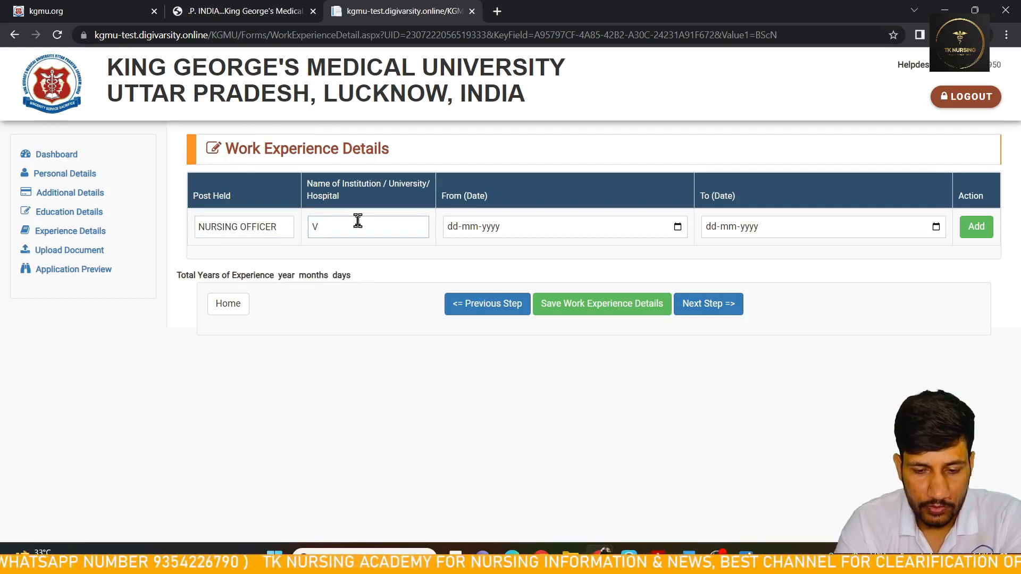
key("BackSpace")
type("SAFDAR")
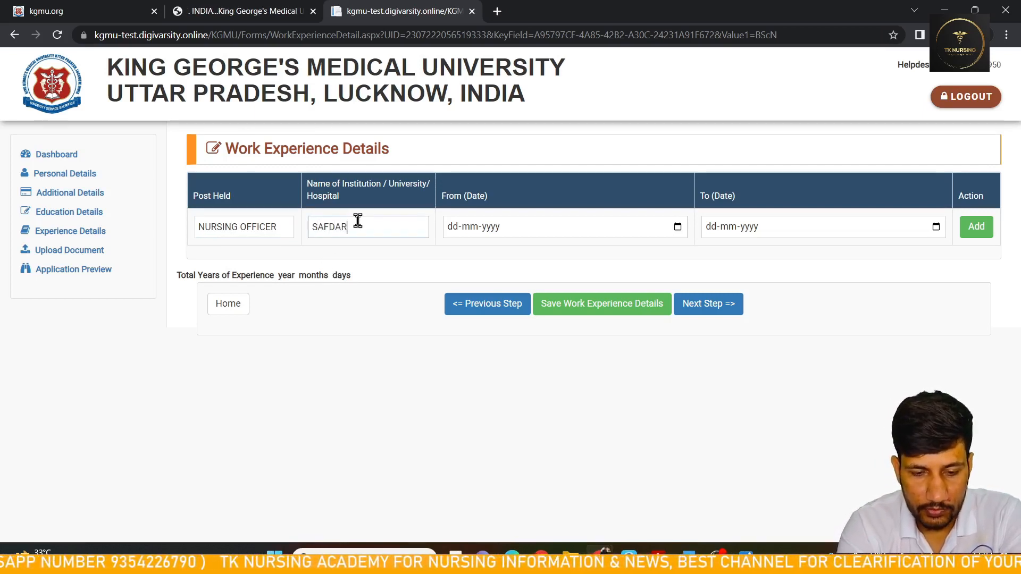
type("JUNG HO")
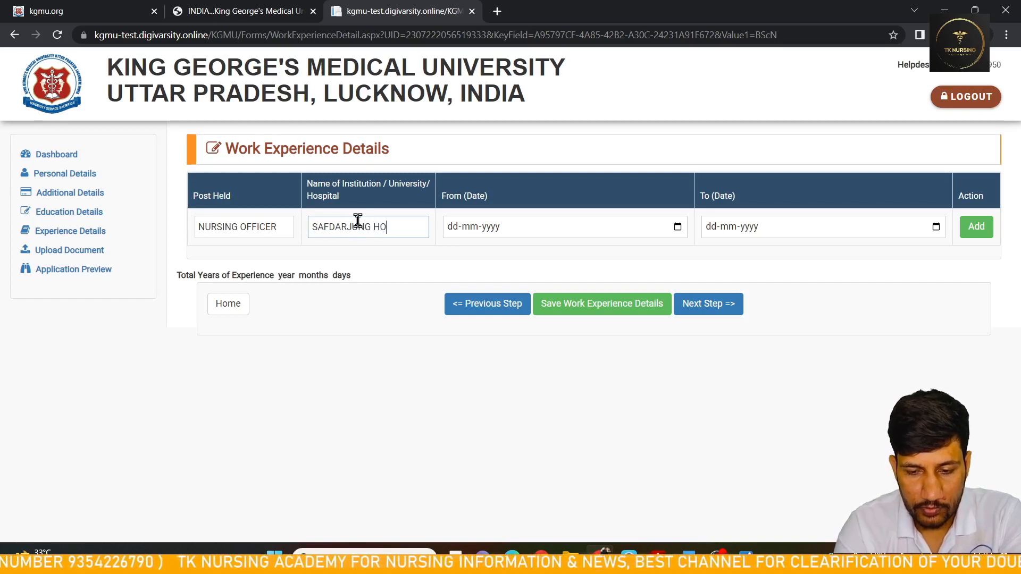
type("SPITAL")
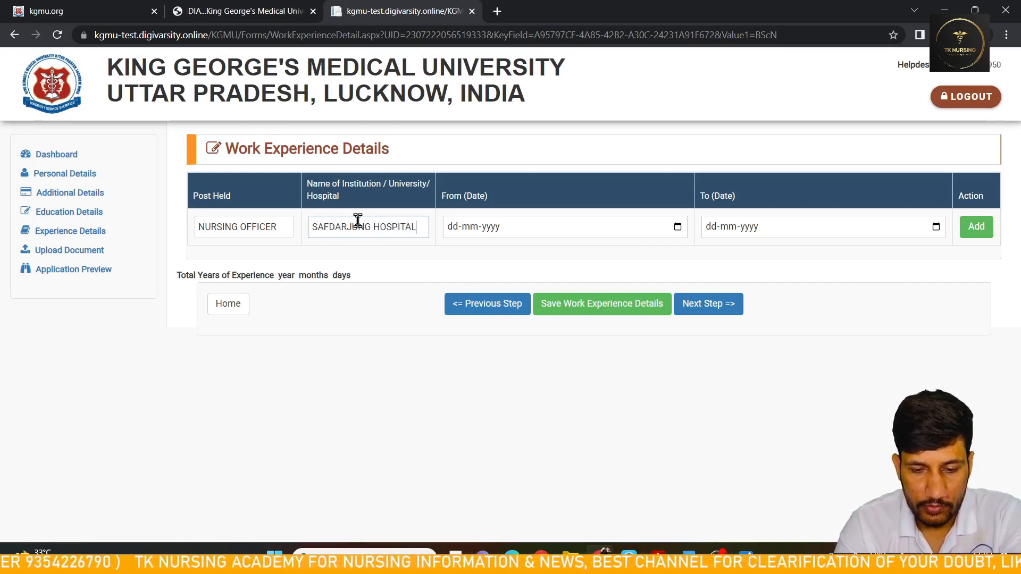
Step: Set the service period from 28-06-2019 to 22-07-2023
key("Tab")
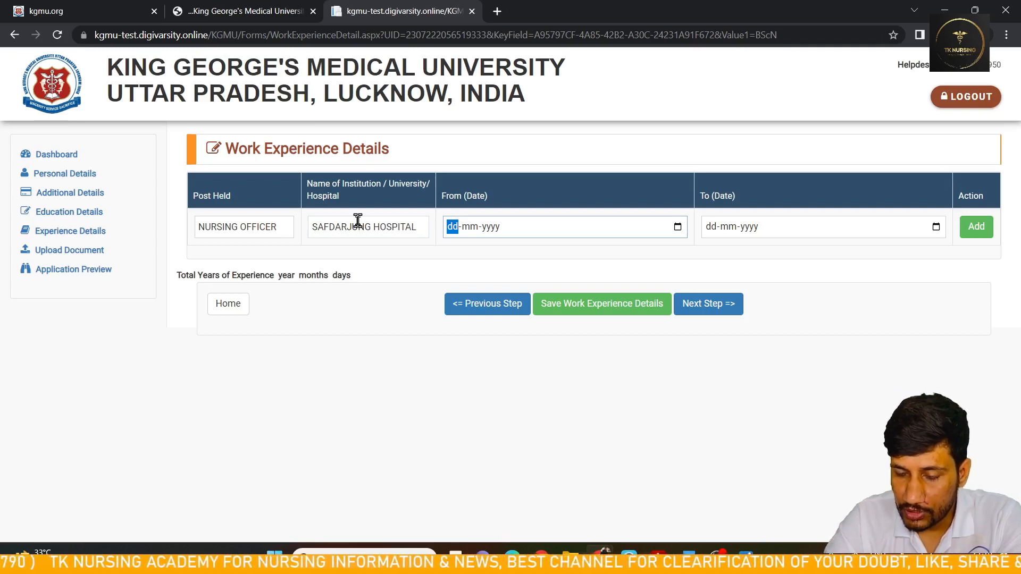
type("28-0")
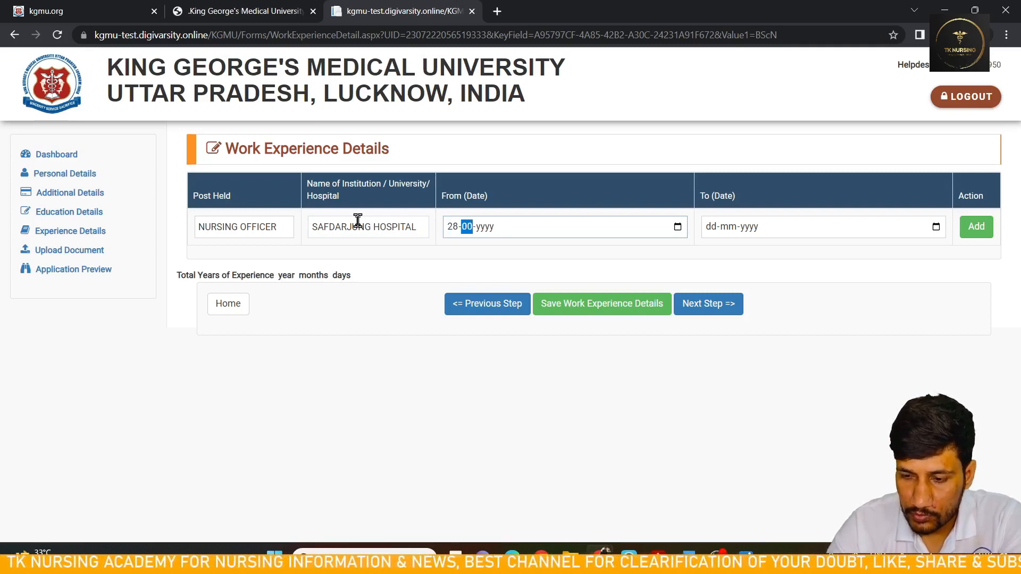
type("6-")
type("201")
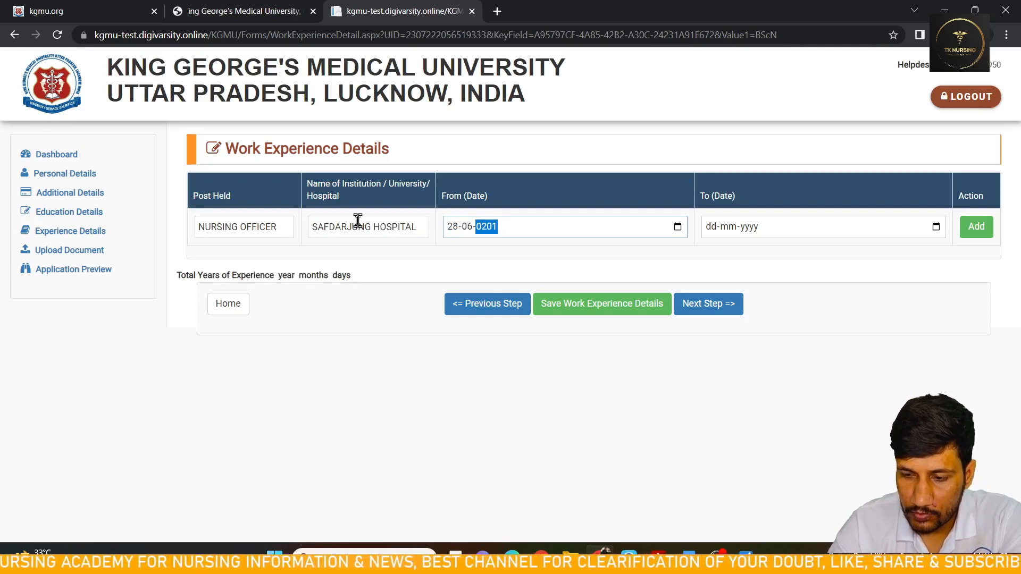
type("9")
key("Tab")
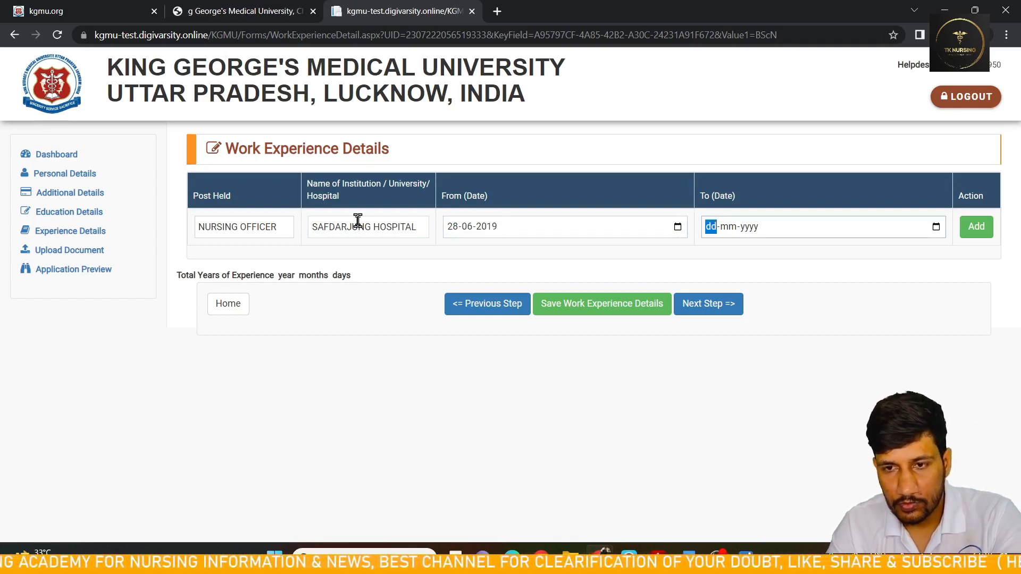
type("22-mm-yyyy")
key("Tab")
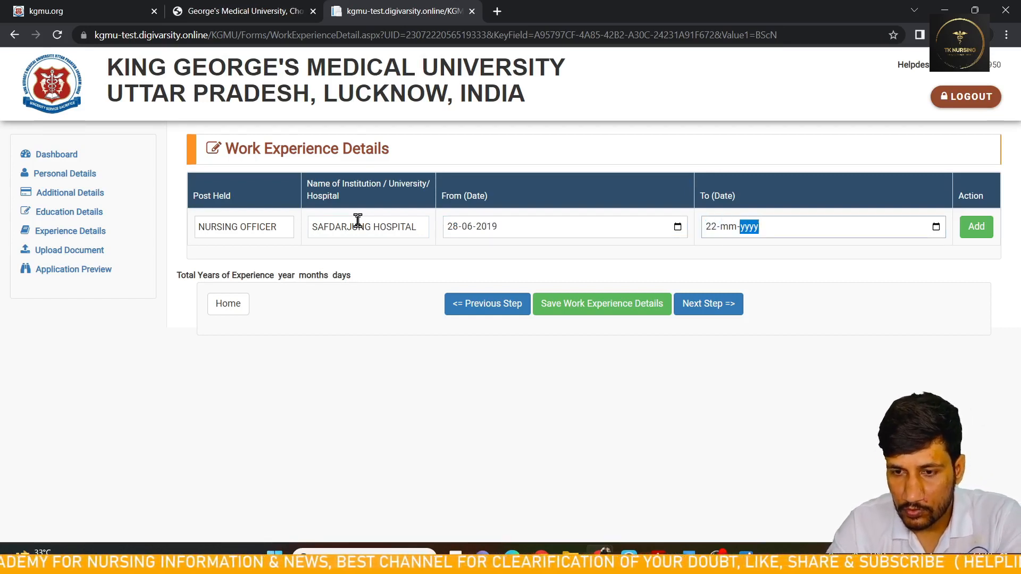
key("shift+Tab")
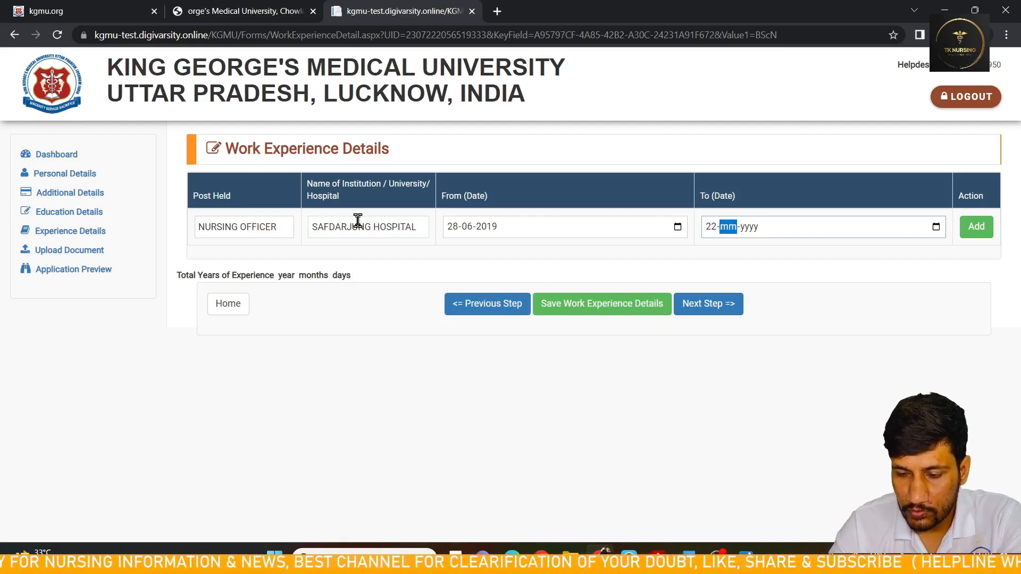
type("07-0020")
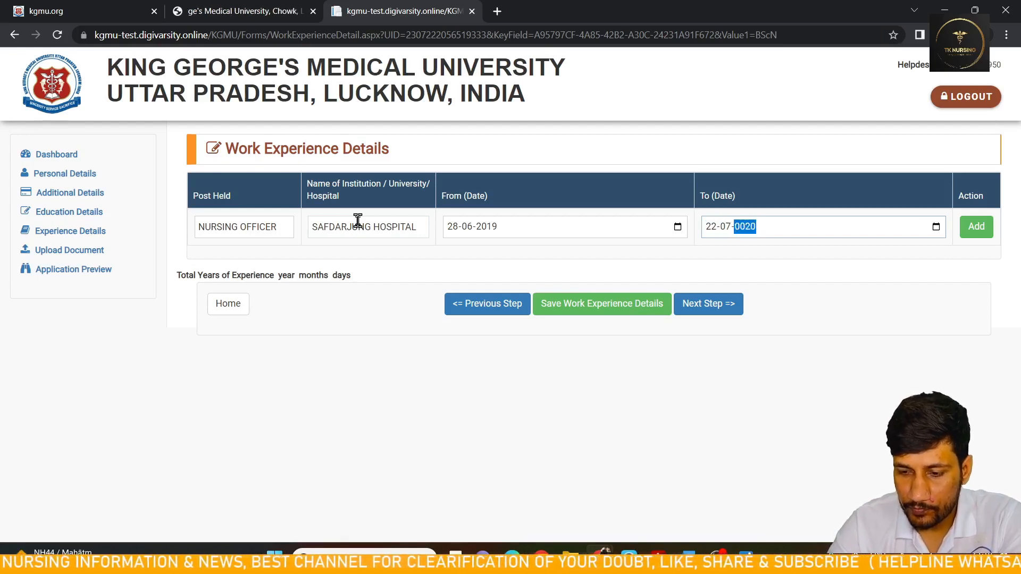
type("1")
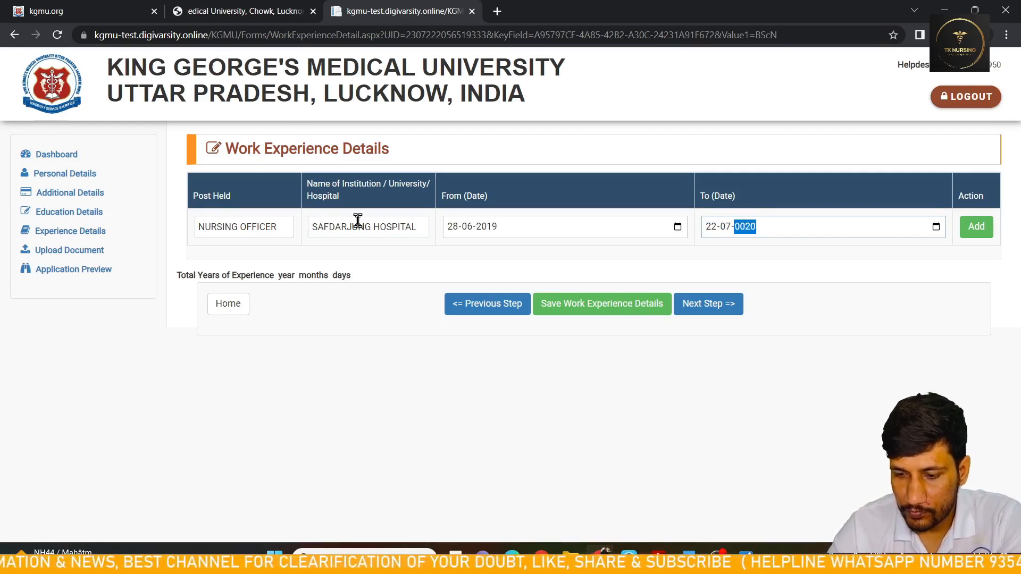
type("23")
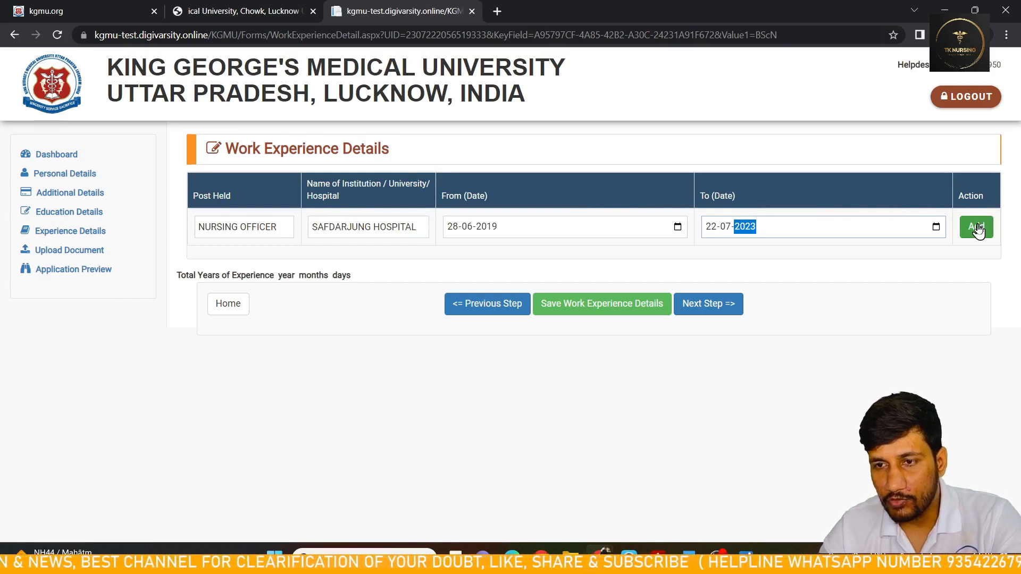
Step: Add the Safdarjung Hospital entry to the table and save the work experience details
left_click(976, 227)
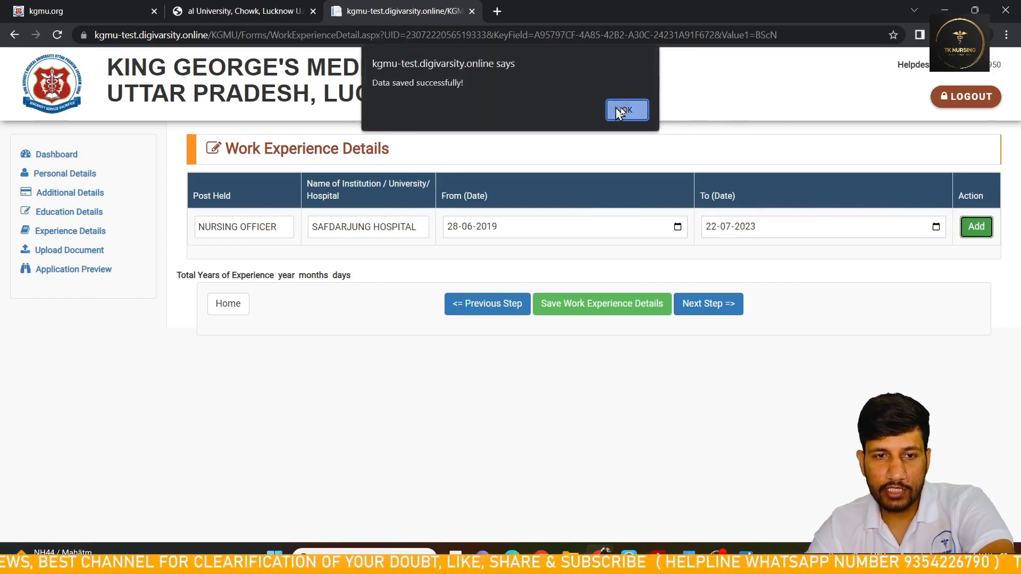
left_click(627, 109)
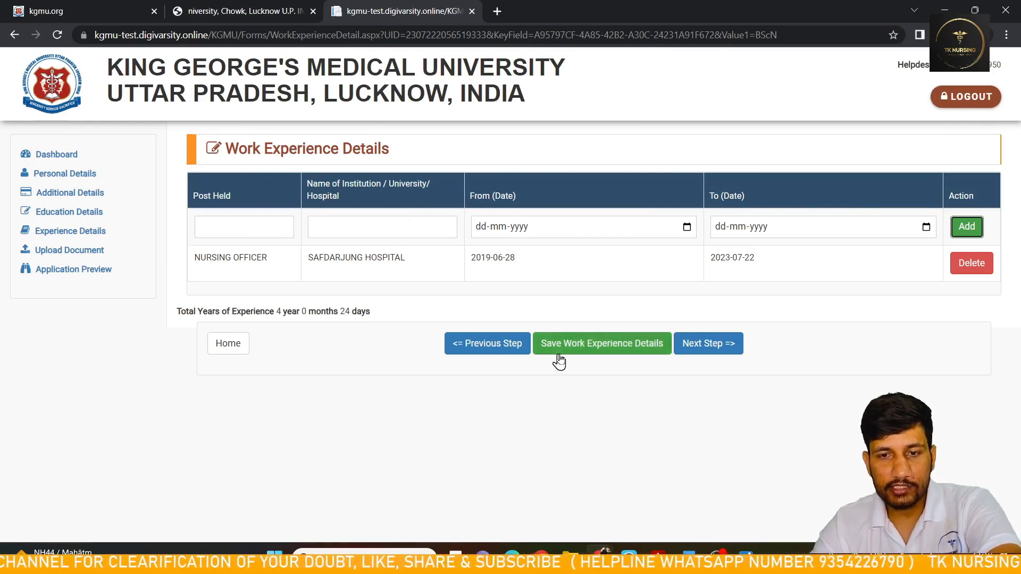
left_click(604, 350)
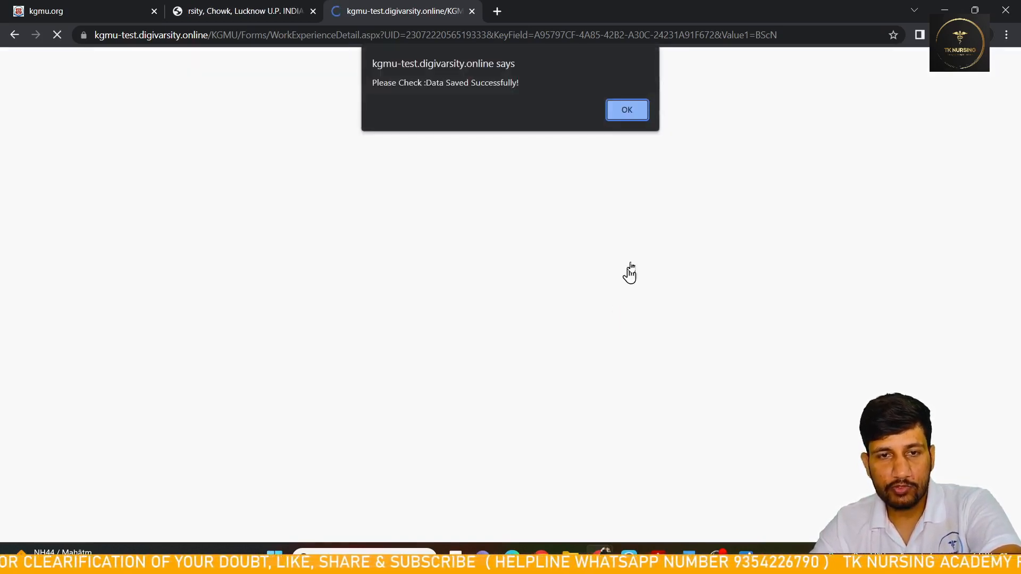
left_click(627, 105)
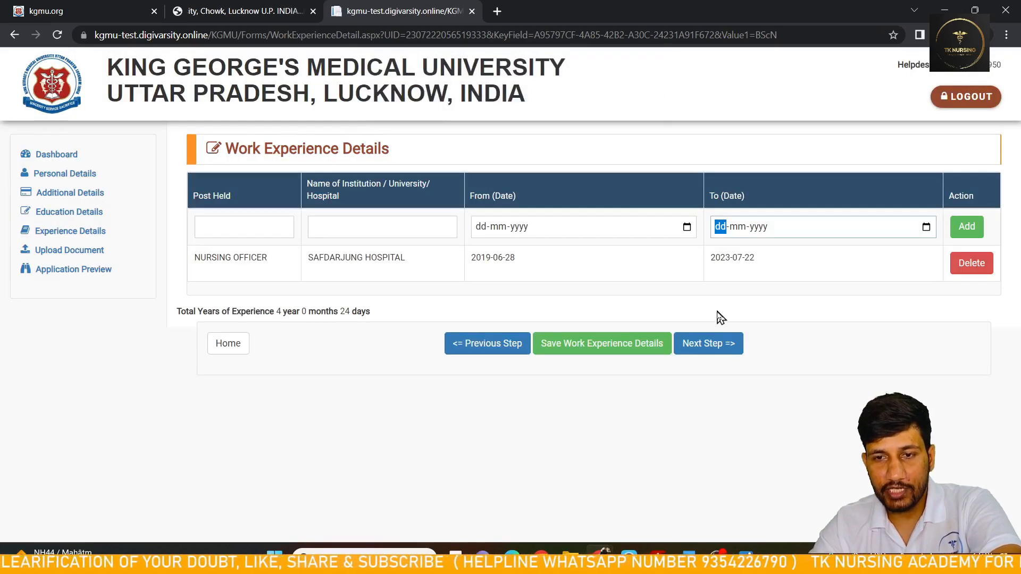
Step: Advance to the Mandatory Document Uploads page and review its five required PDF documents
left_click(710, 346)
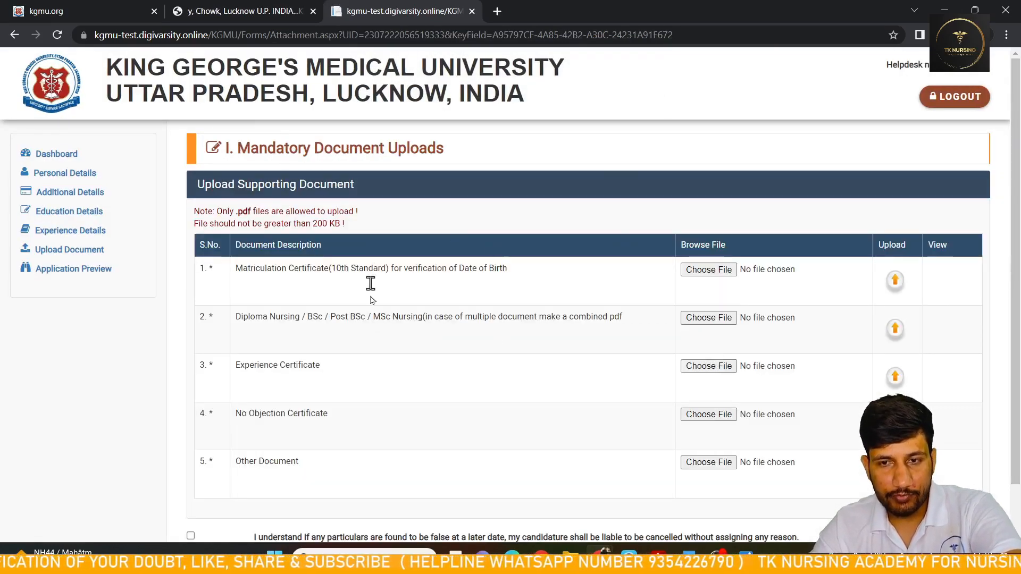
scroll(448, 356, "down", 1)
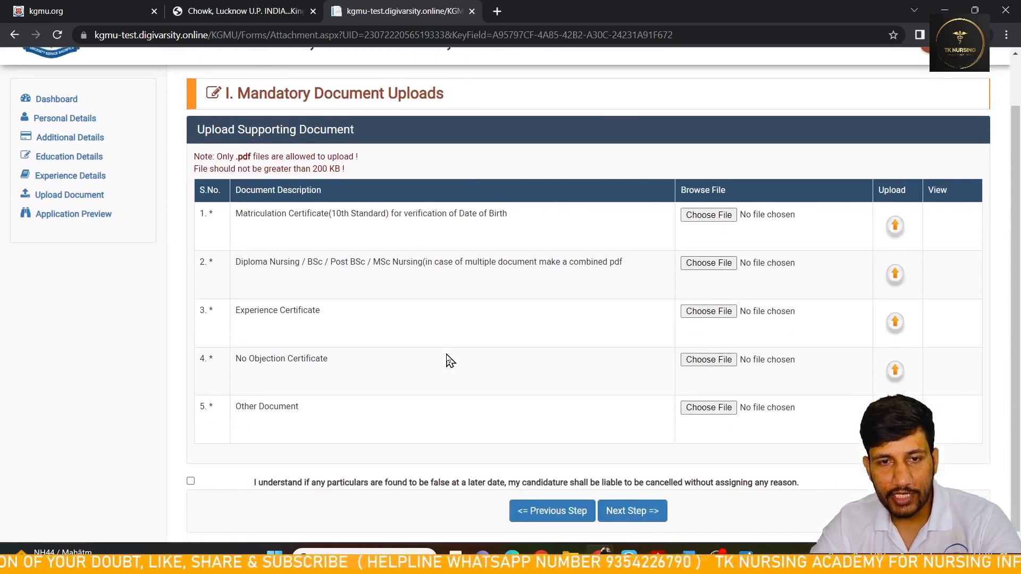
scroll(448, 356, "up", 1)
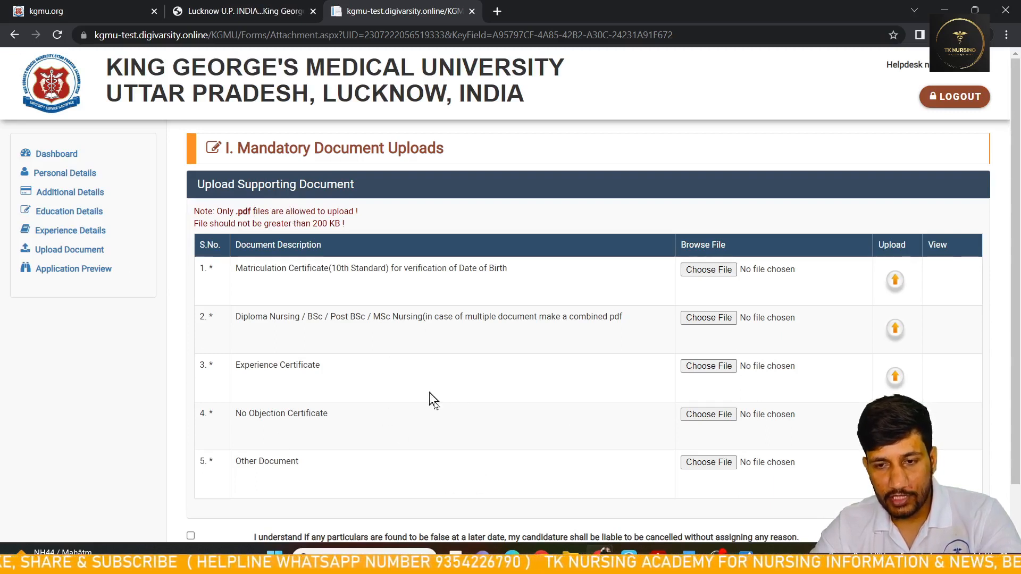
Step: Search 'JPG TO PDF CONVERT' in a new private tab and open iLovePDF's JPG to PDF converter
left_click(497, 11)
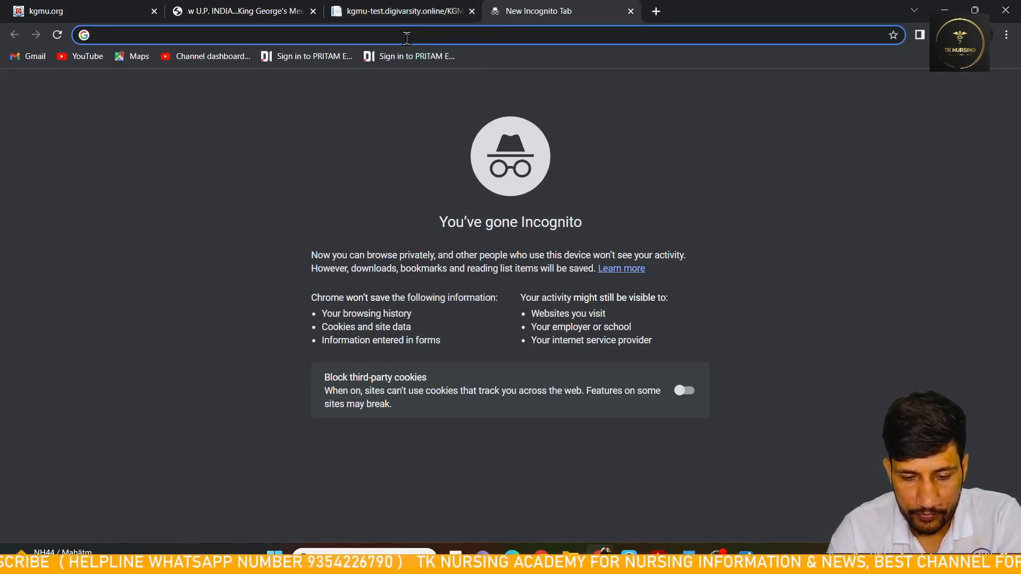
type("JP")
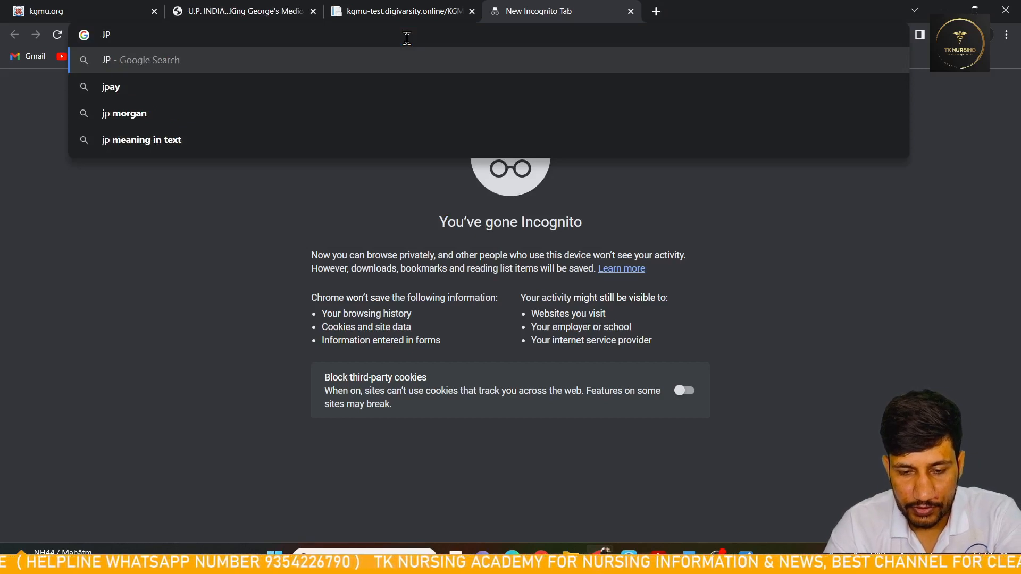
type("G TO PD")
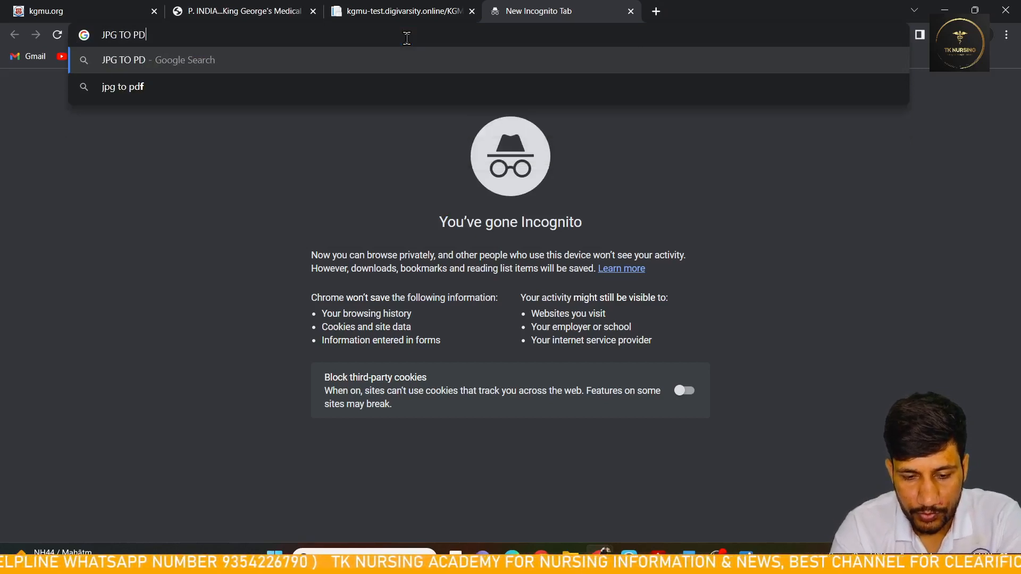
type("F CONVE")
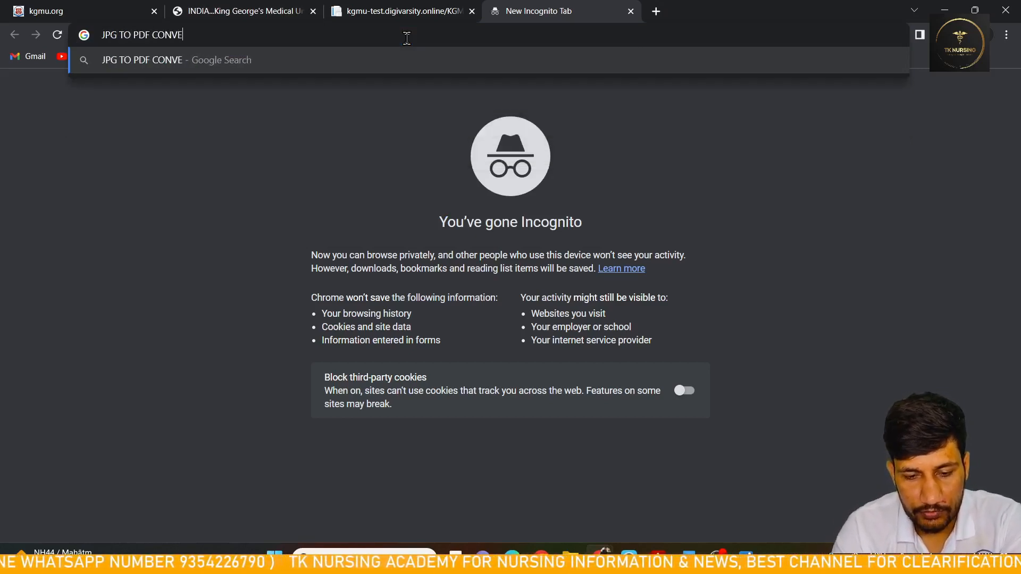
type("RT")
key("Return")
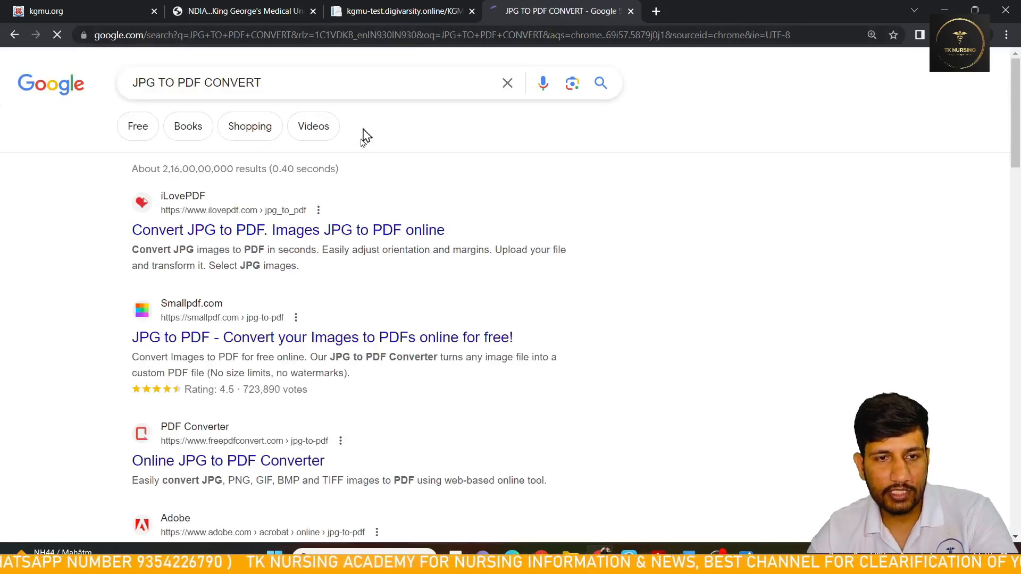
left_click(338, 232)
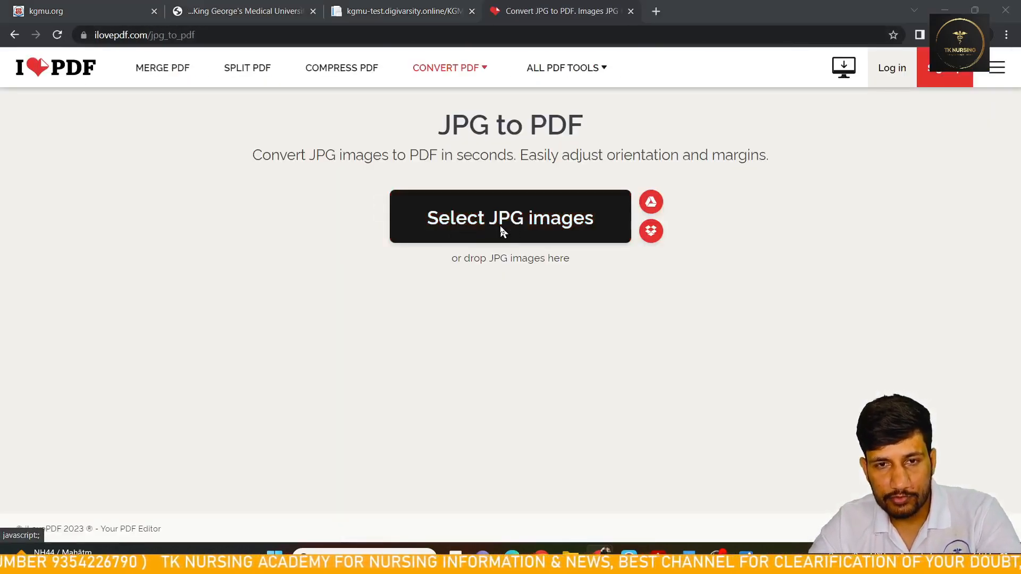
Step: Convert the 'tj 10th marksheet' image to PDF, download it, and begin selecting the next image
left_click(500, 225)
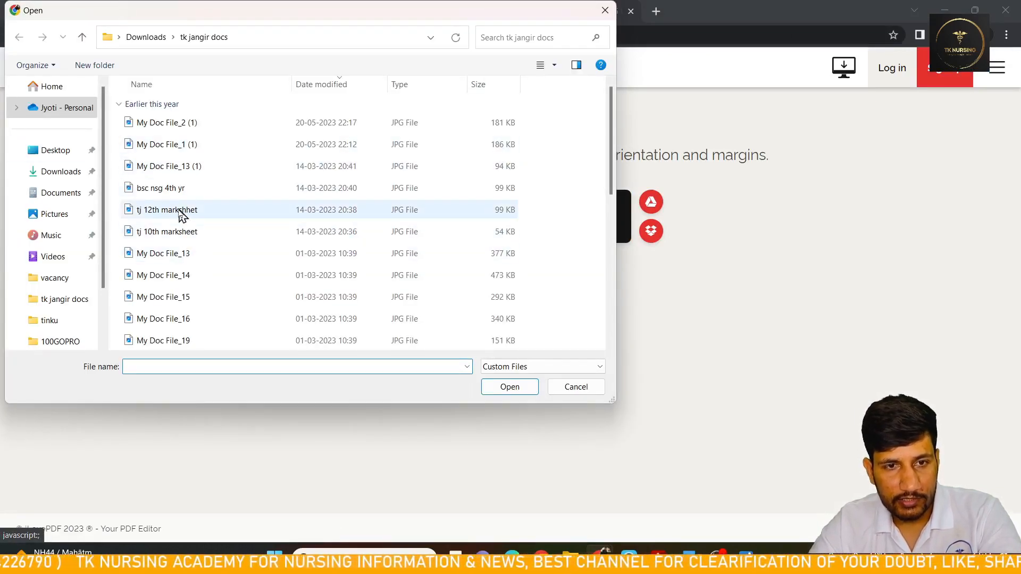
left_click(170, 234)
left_click(526, 391)
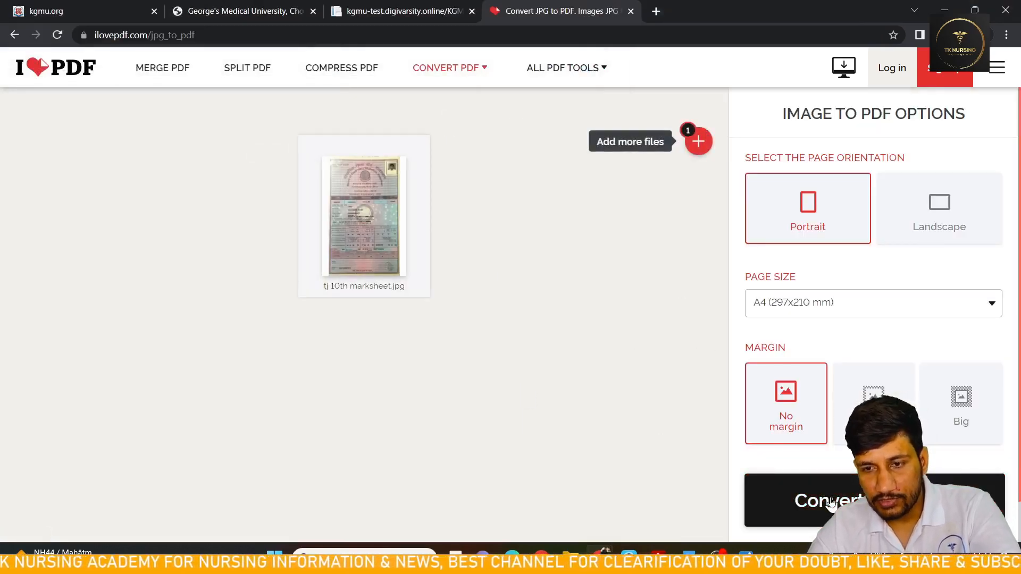
left_click(831, 503)
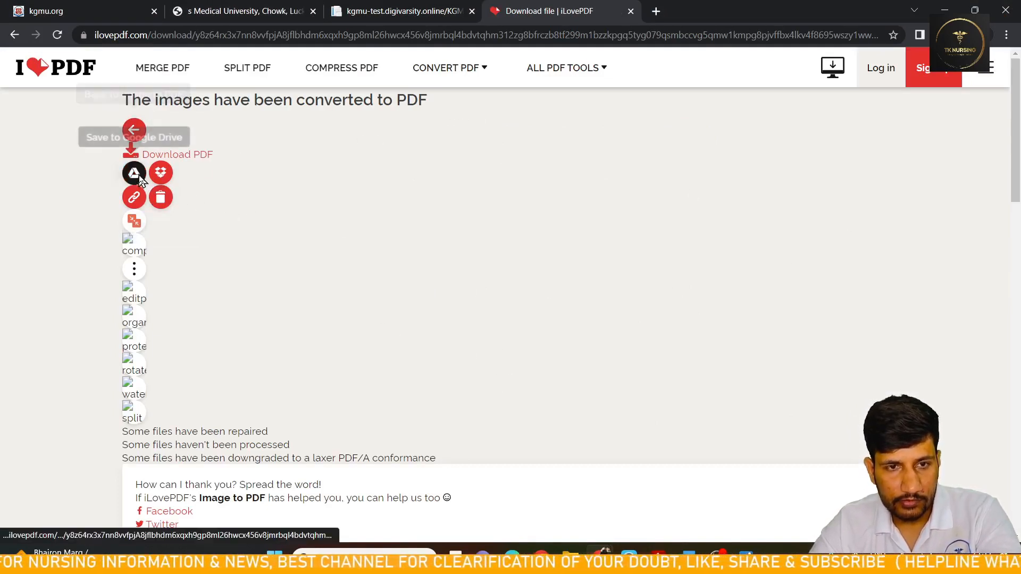
left_click(181, 155)
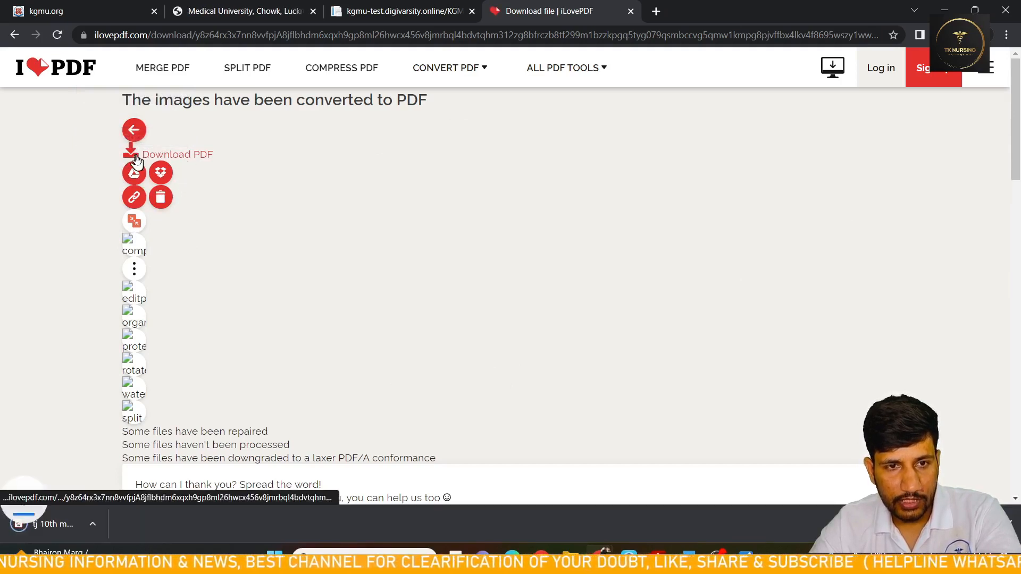
left_click(134, 129)
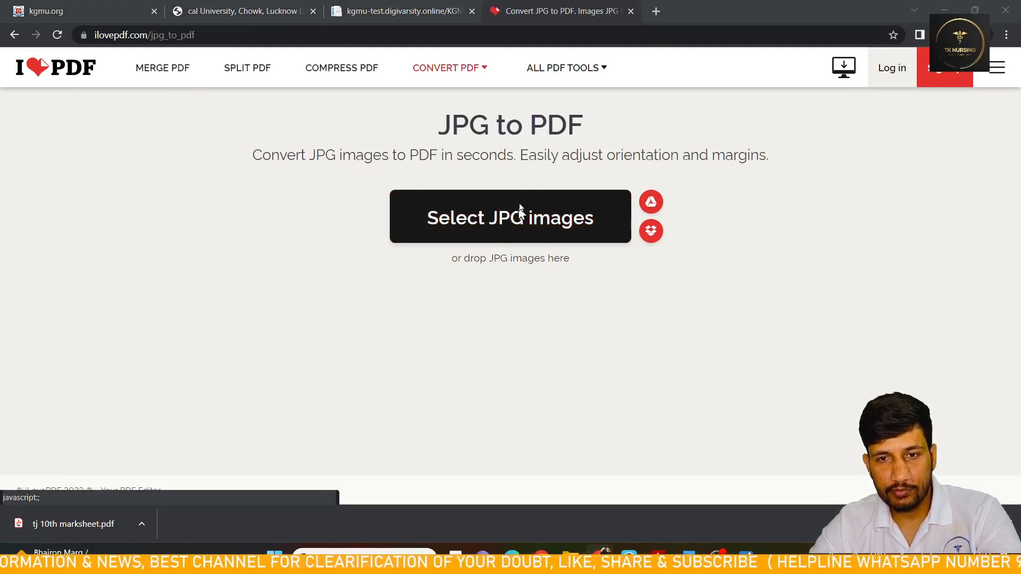
left_click(548, 196)
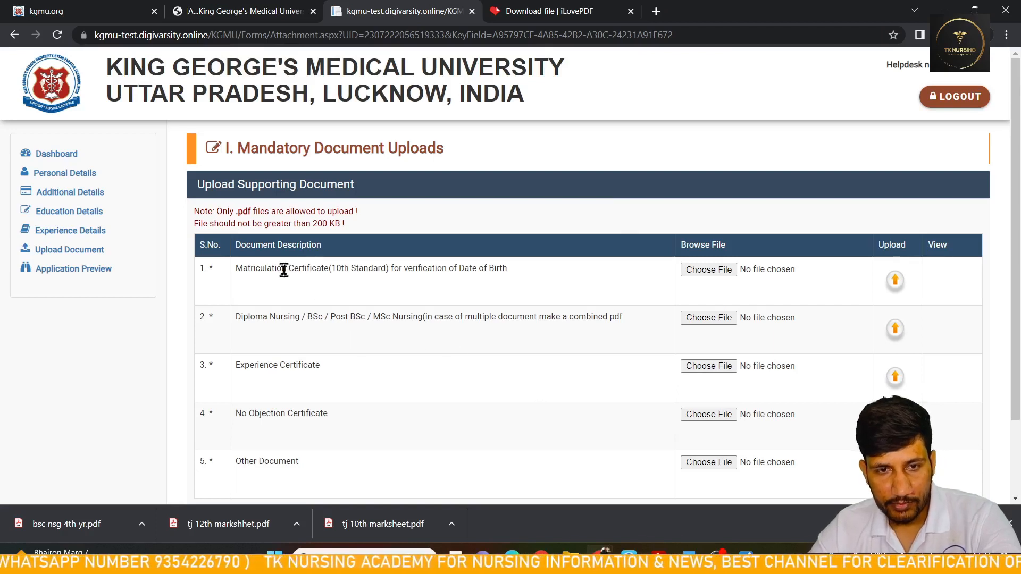
Step: Upload tj 10th marksheet.pdf from Downloads as the 10th certificate
scroll(392, 290, "down", 1)
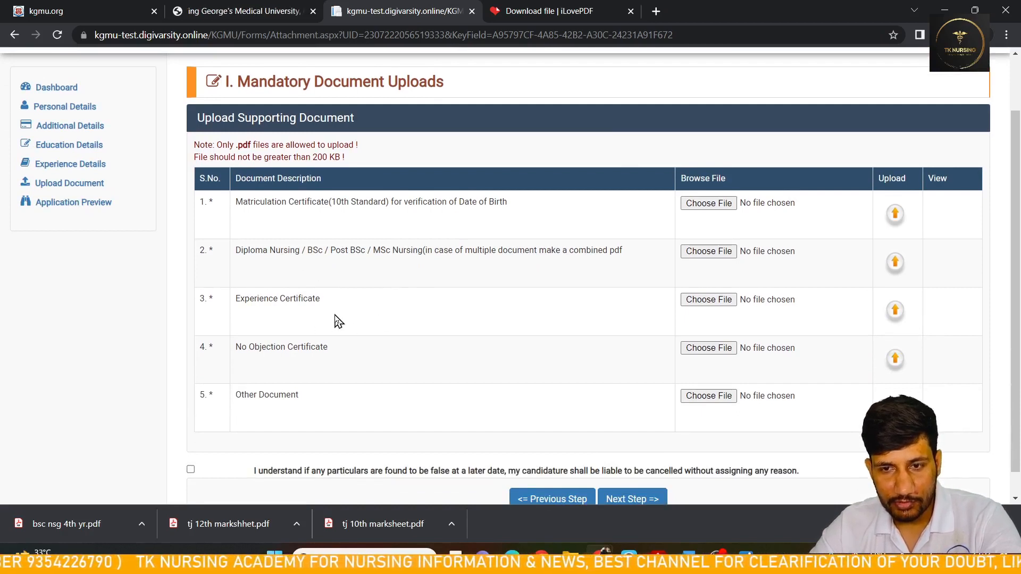
scroll(343, 320, "down", 1)
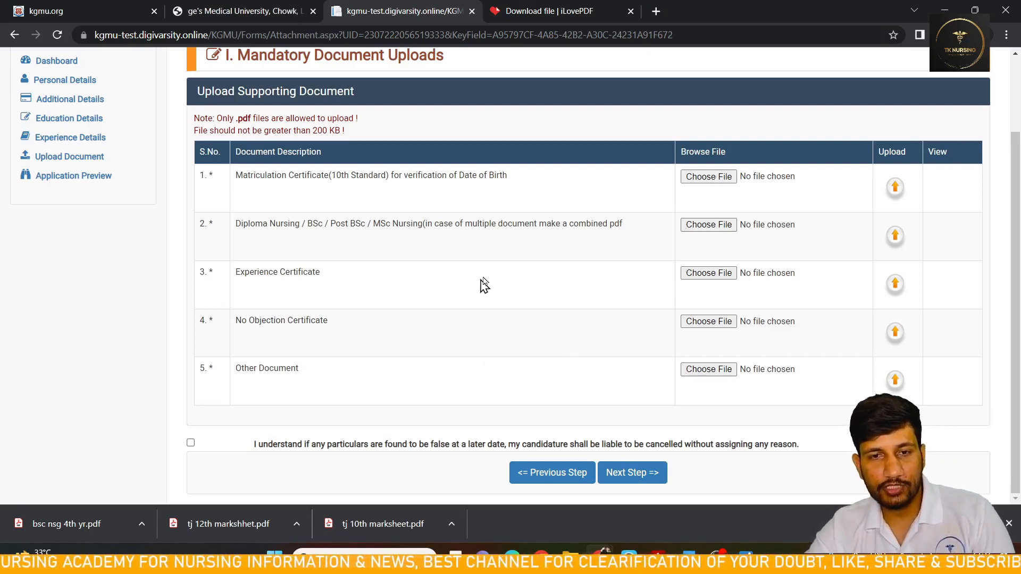
left_click(701, 184)
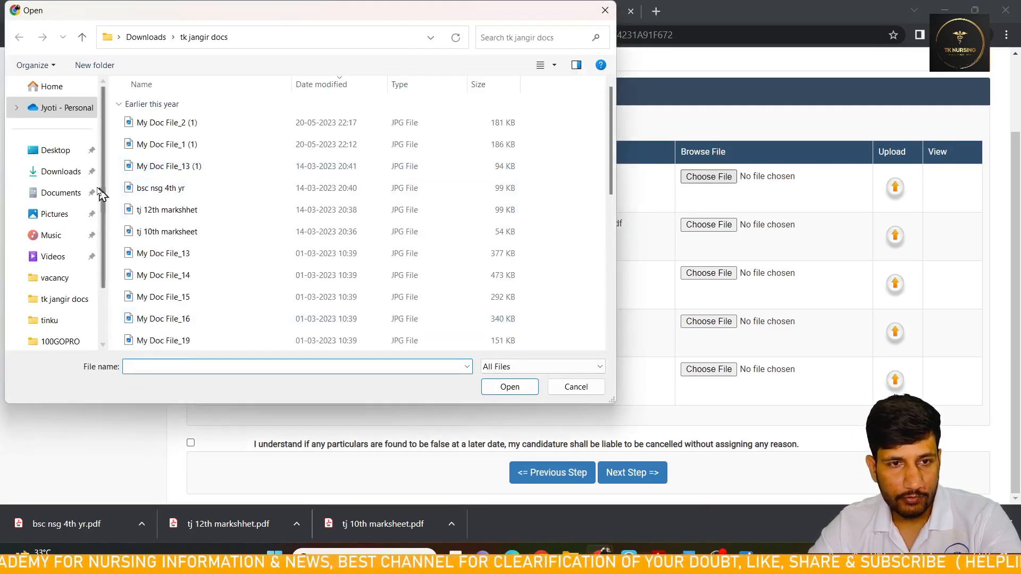
left_click(70, 172)
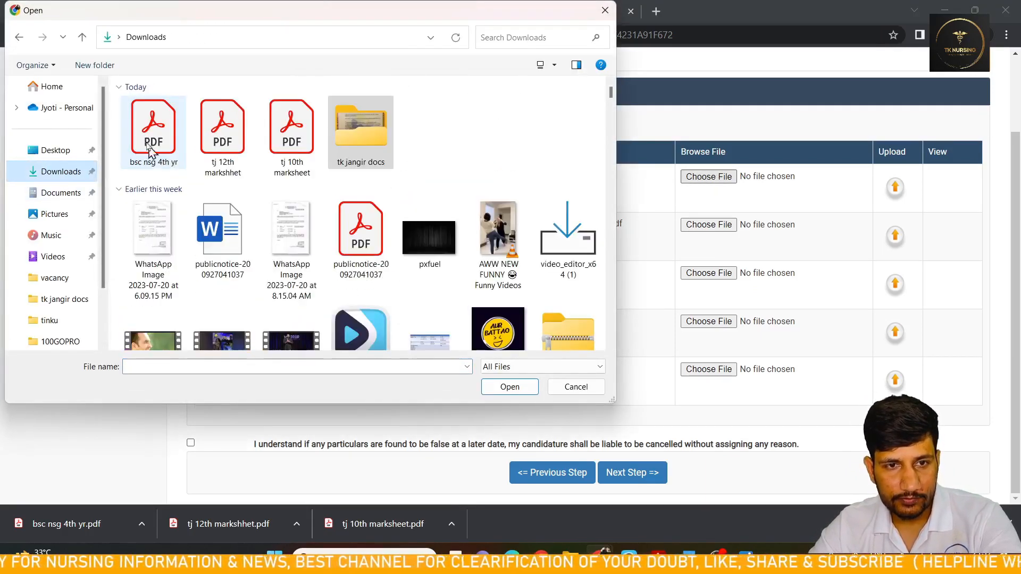
left_click(276, 147)
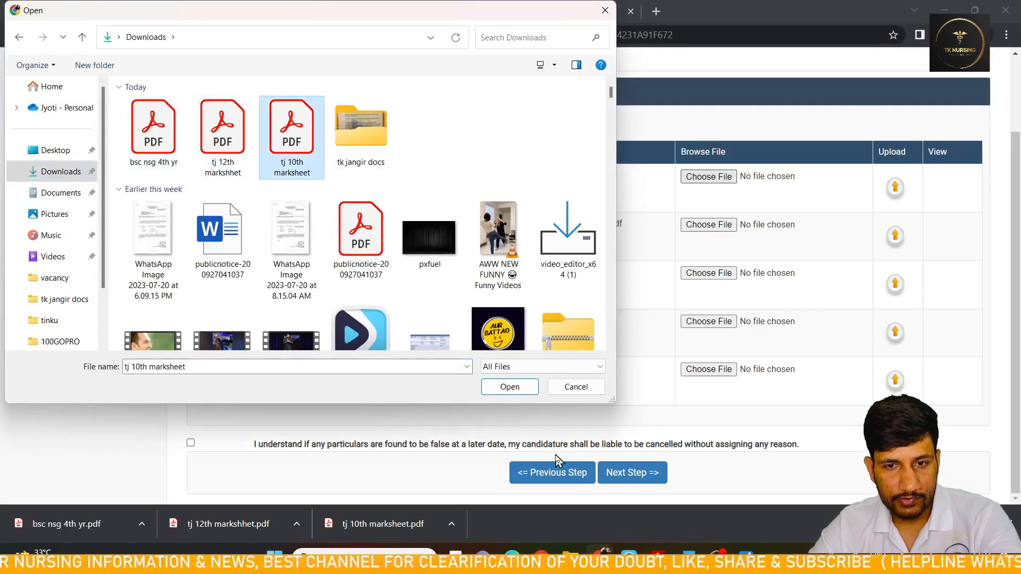
left_click(510, 387)
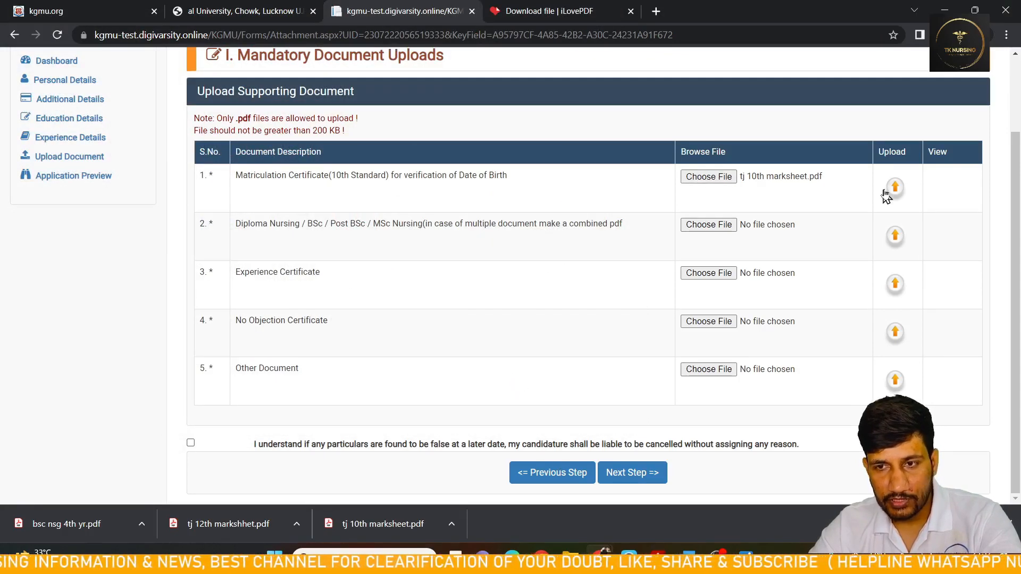
left_click(895, 189)
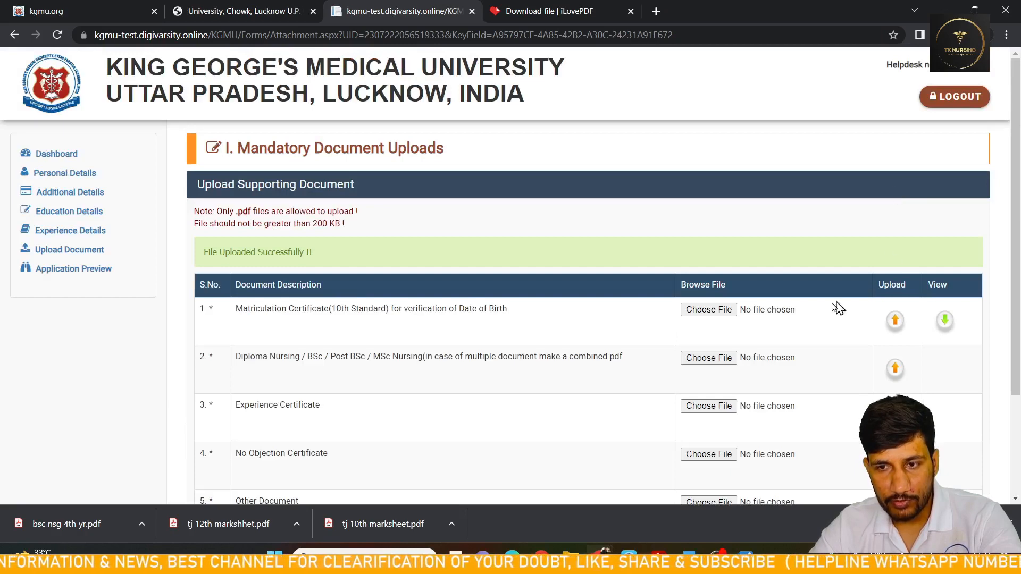
Step: Attach bsc nsg 4th yr.pdf to the nursing degree row
left_click(720, 361)
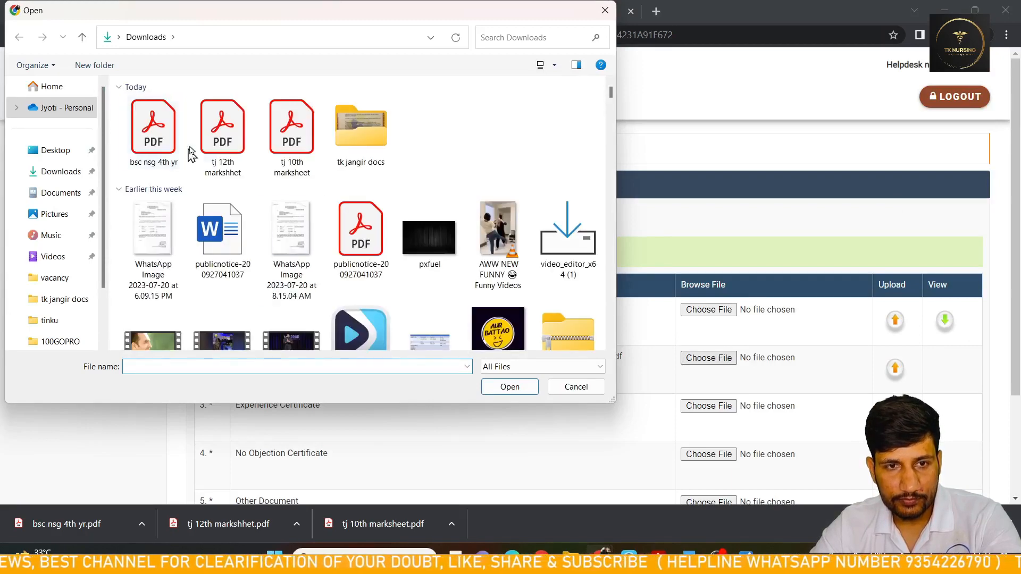
left_click(153, 130)
left_click(507, 390)
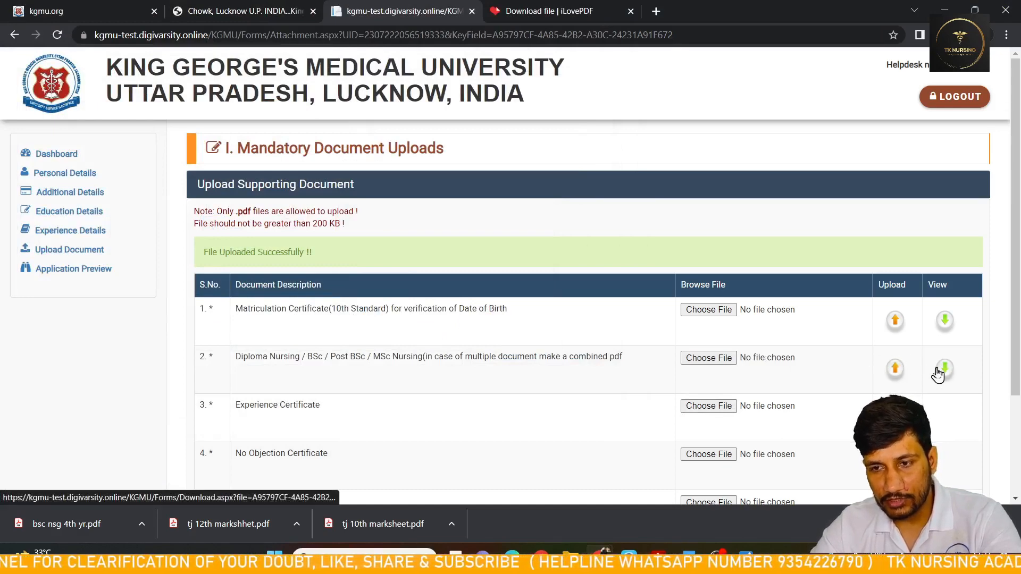
scroll(692, 390, "down", 3)
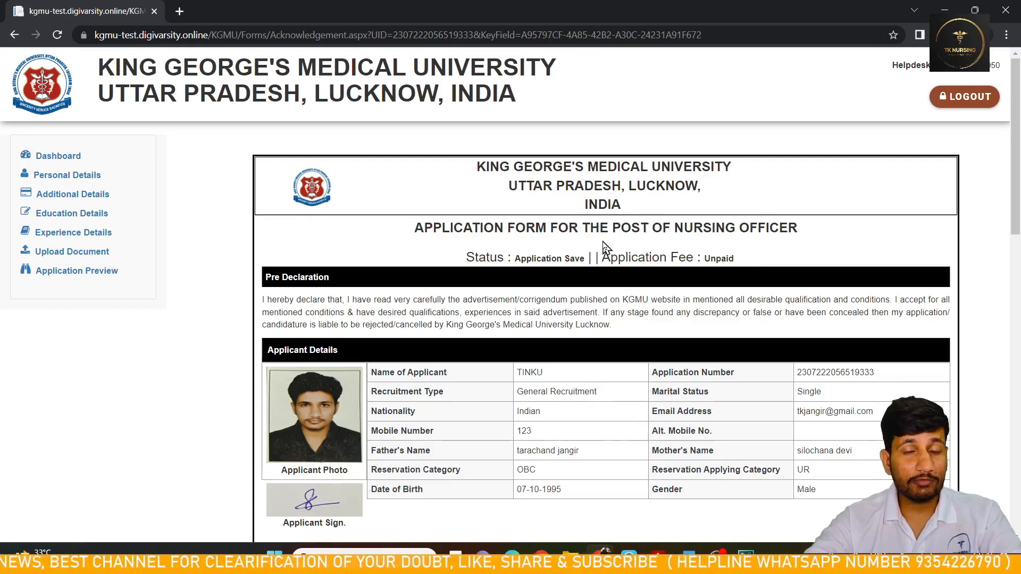
scroll(606, 246, "down", 4)
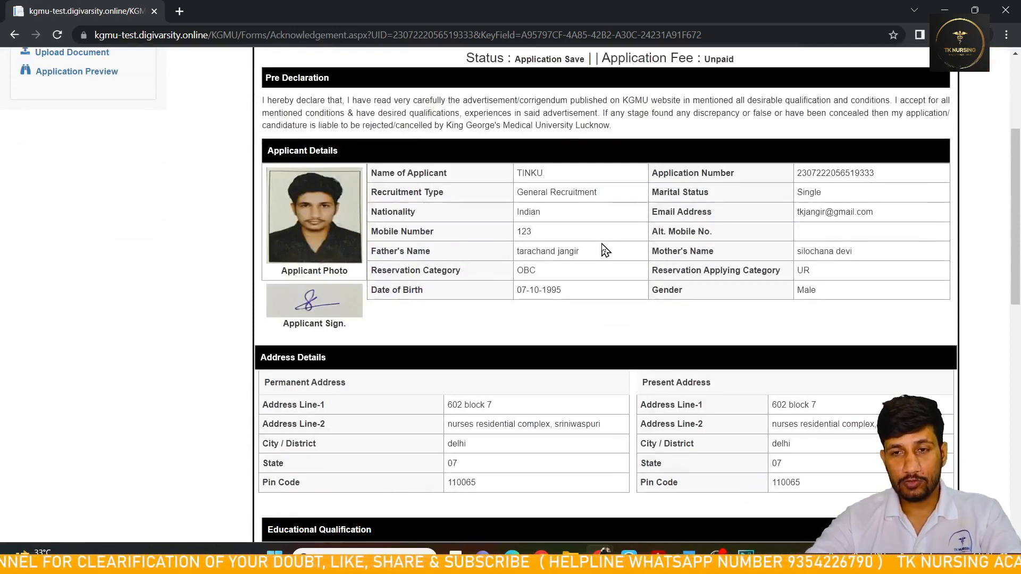
scroll(606, 250, "down", 1)
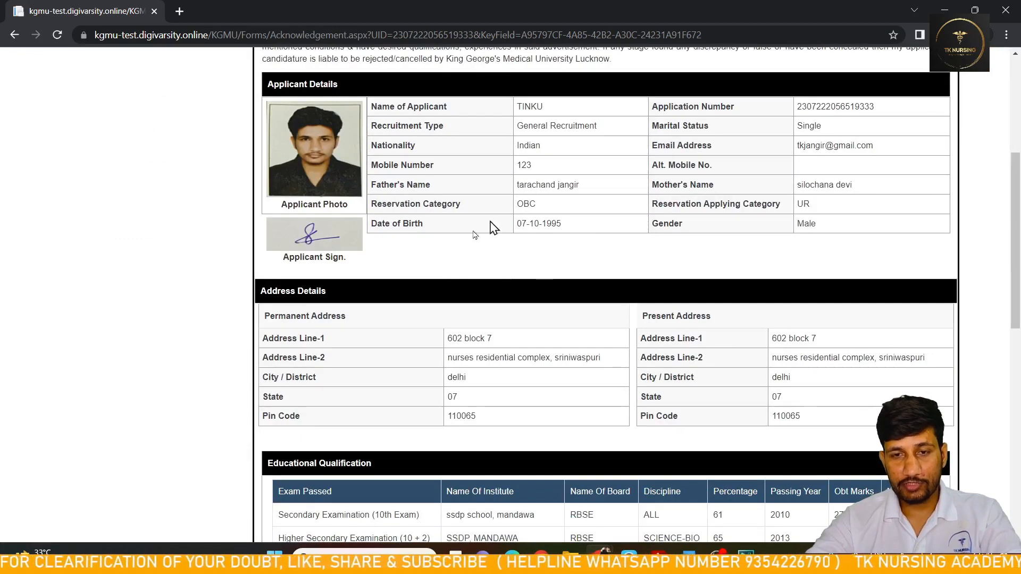
scroll(435, 273, "down", 10)
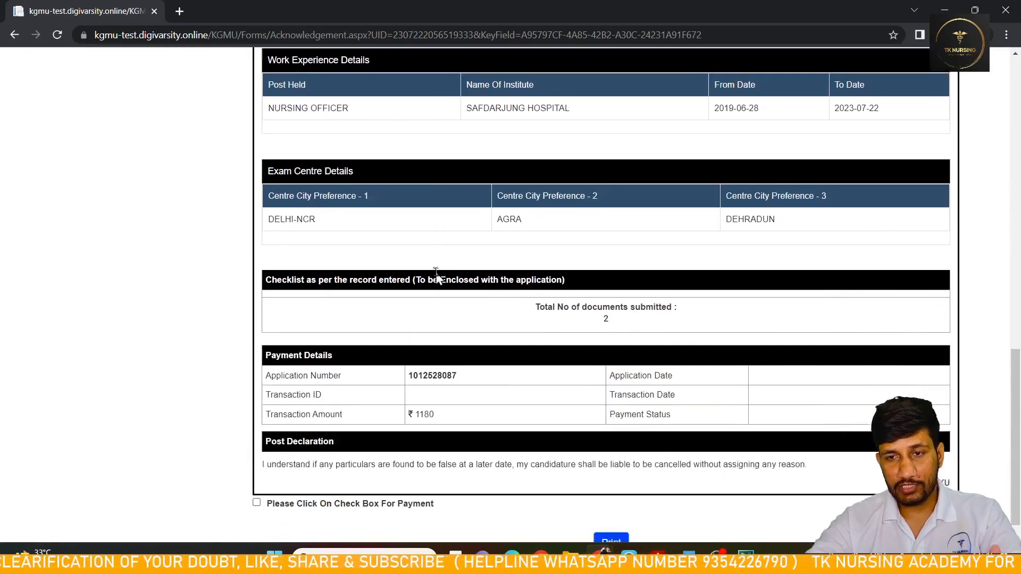
scroll(437, 275, "down", 1)
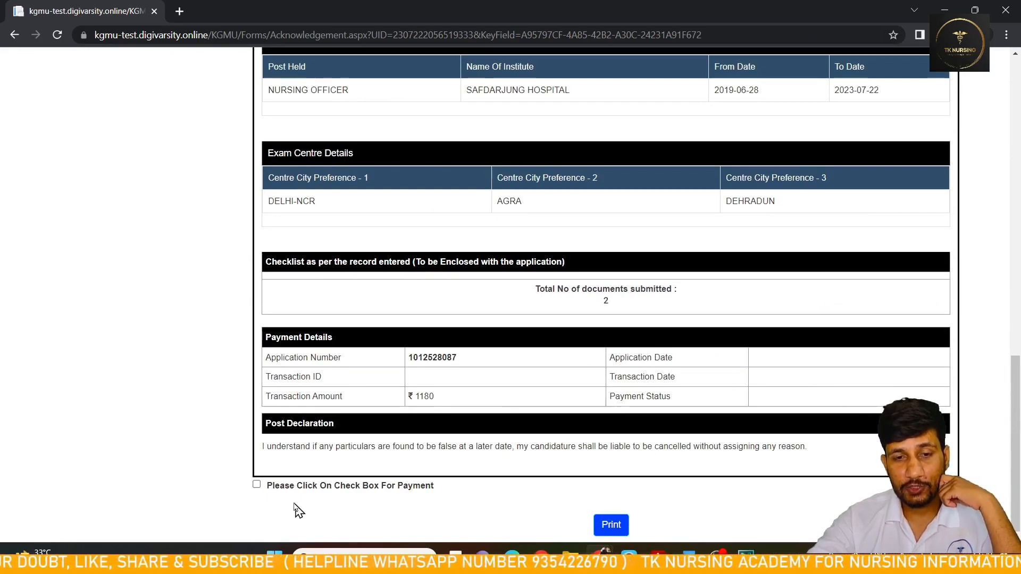
Step: Tick the 'Please Click On Check Box For Payment' box on the application preview
left_click(257, 485)
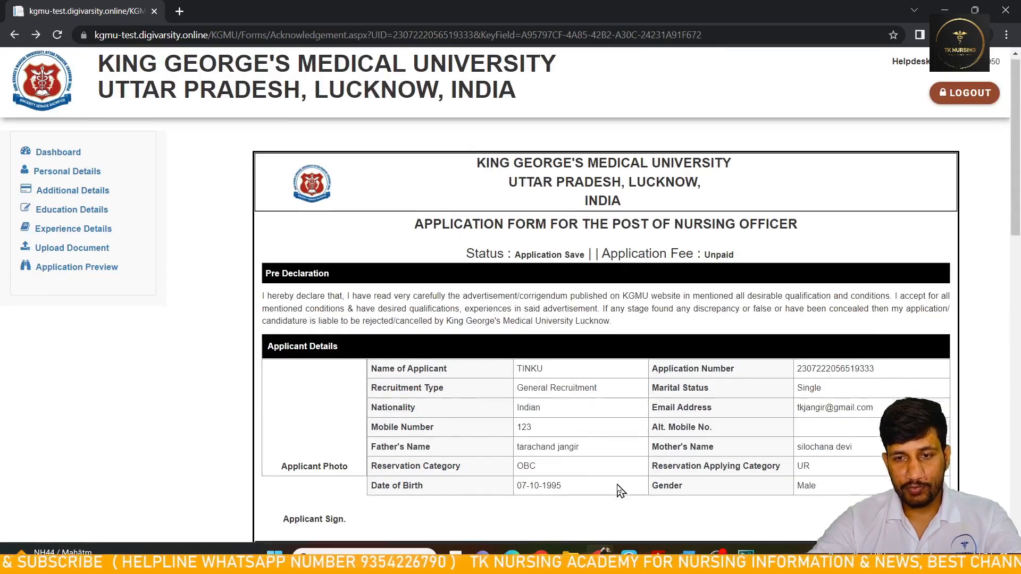
scroll(605, 463, "down", 5)
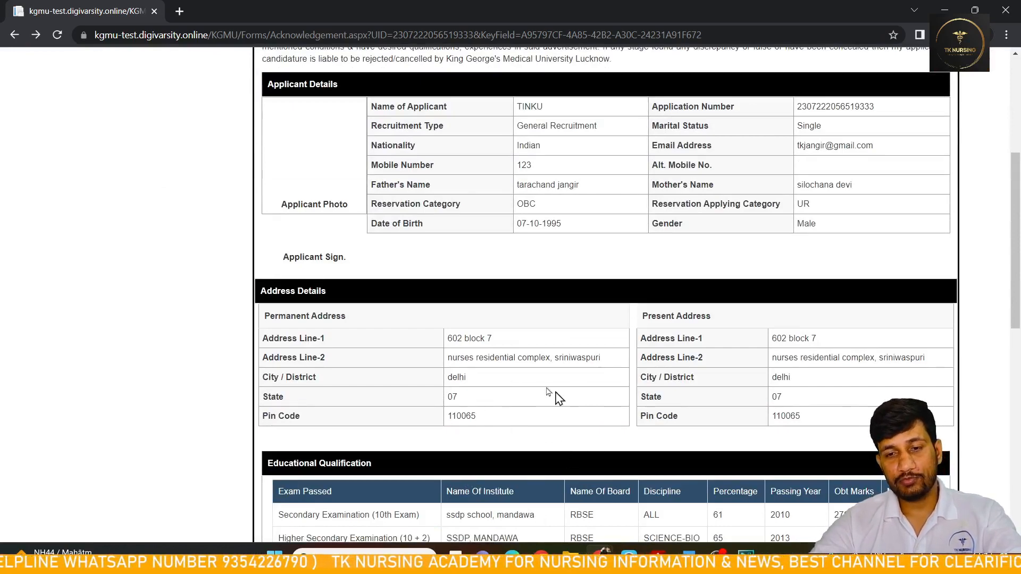
scroll(514, 413, "down", 10)
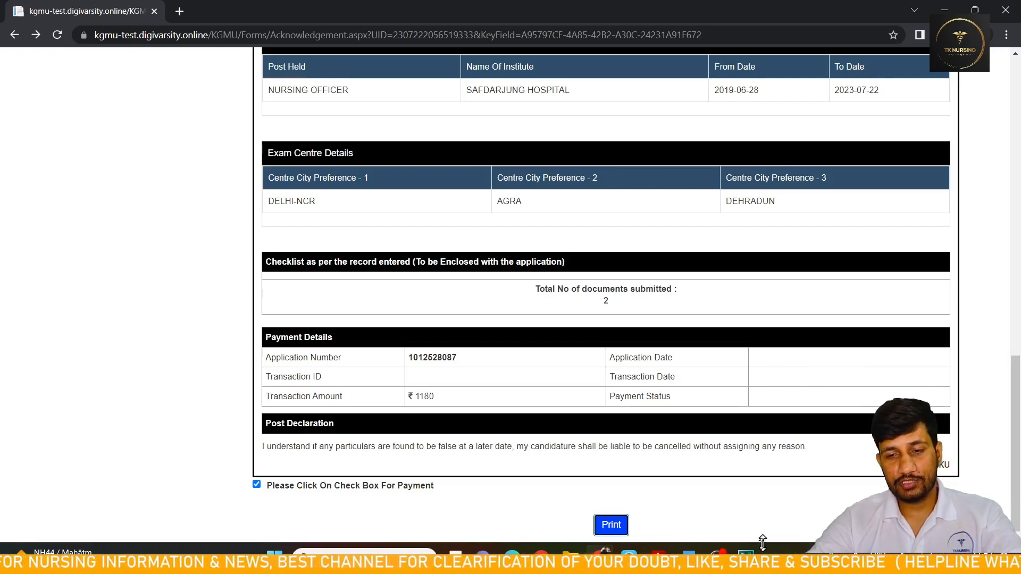
left_click(717, 555)
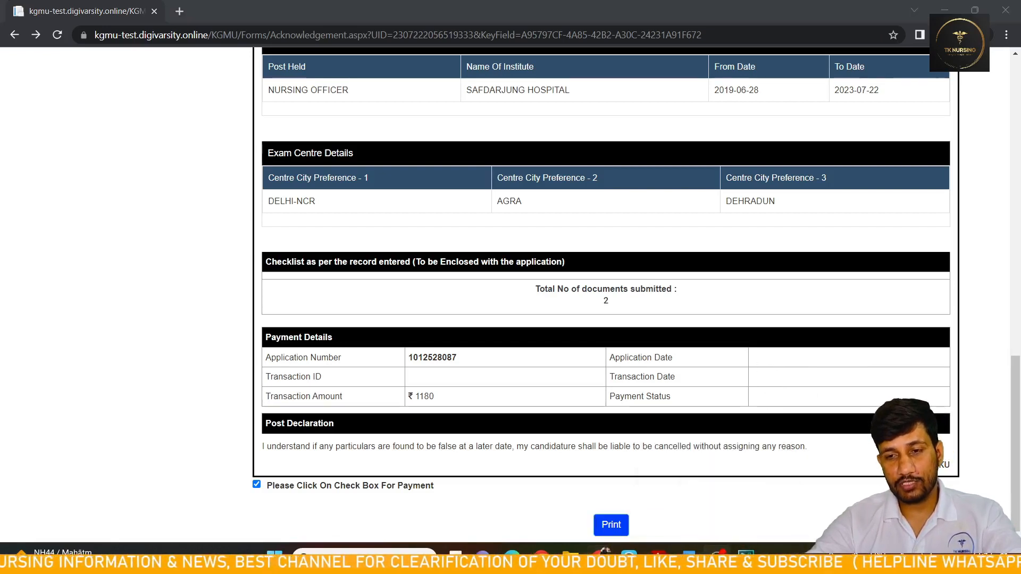